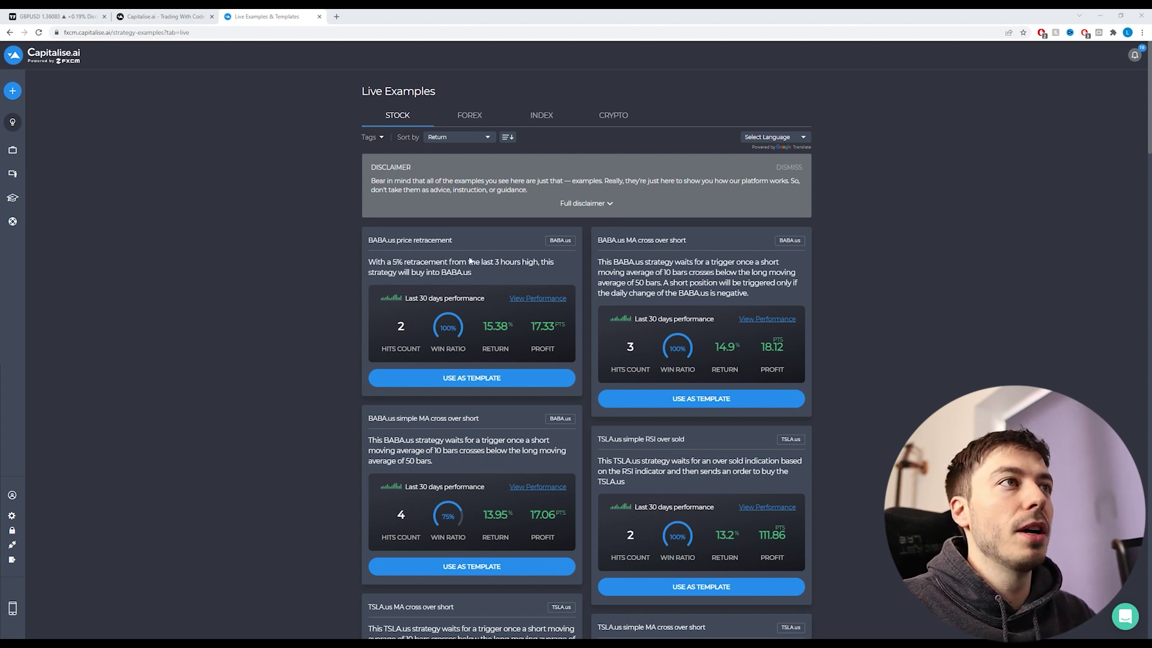
left_click(476, 117)
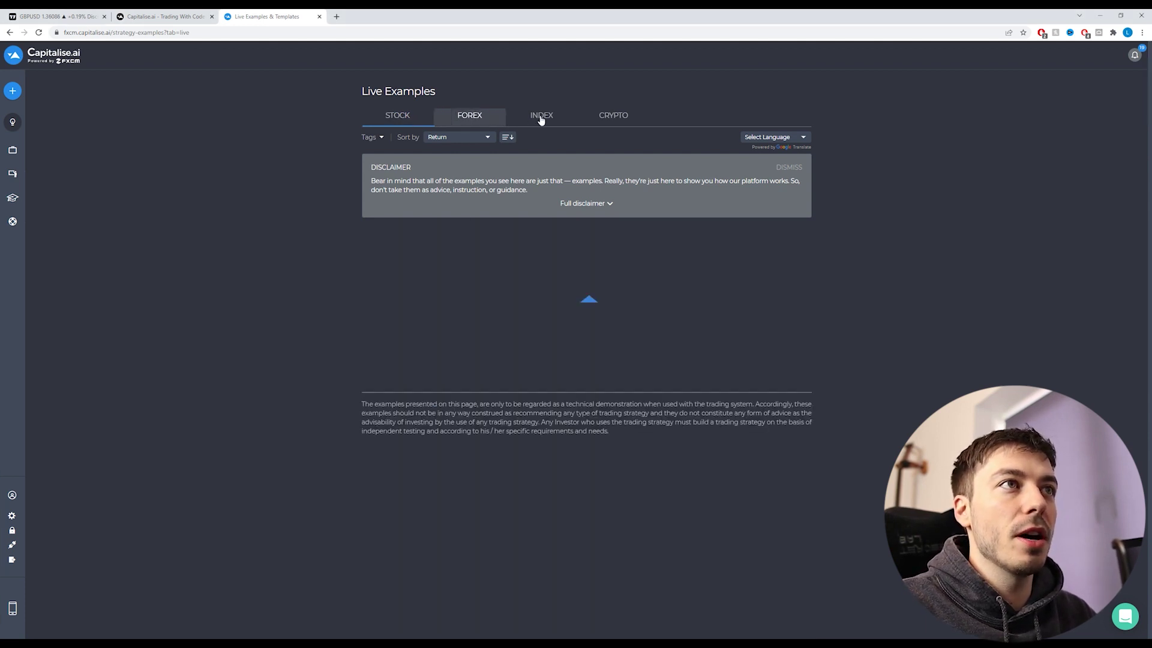
left_click(540, 118)
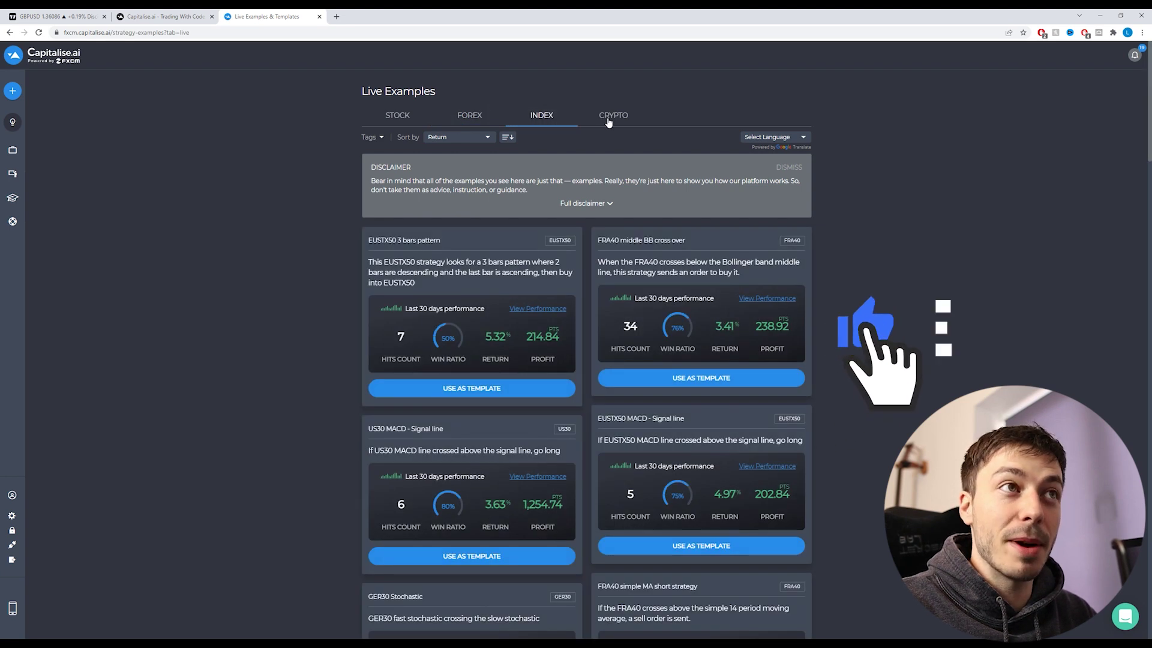
left_click(607, 122)
left_click(399, 116)
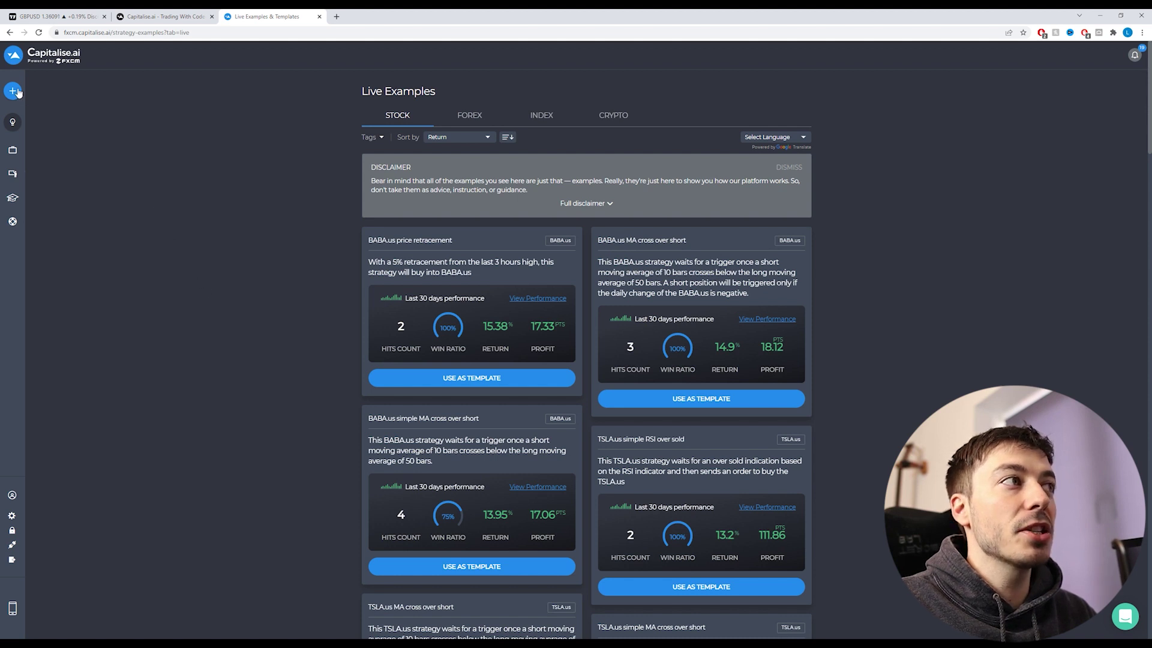
mouse_move(70, 96)
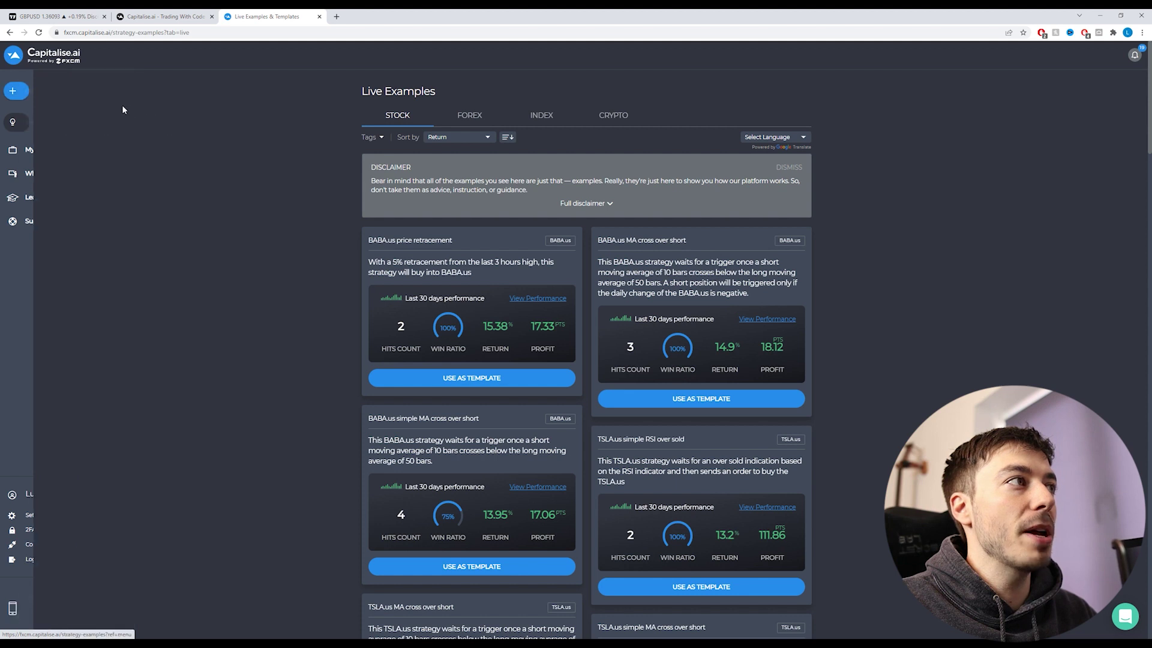
Step: Start a new strategy with Create New Strategy in the expanded left sidebar
mouse_move(17, 91)
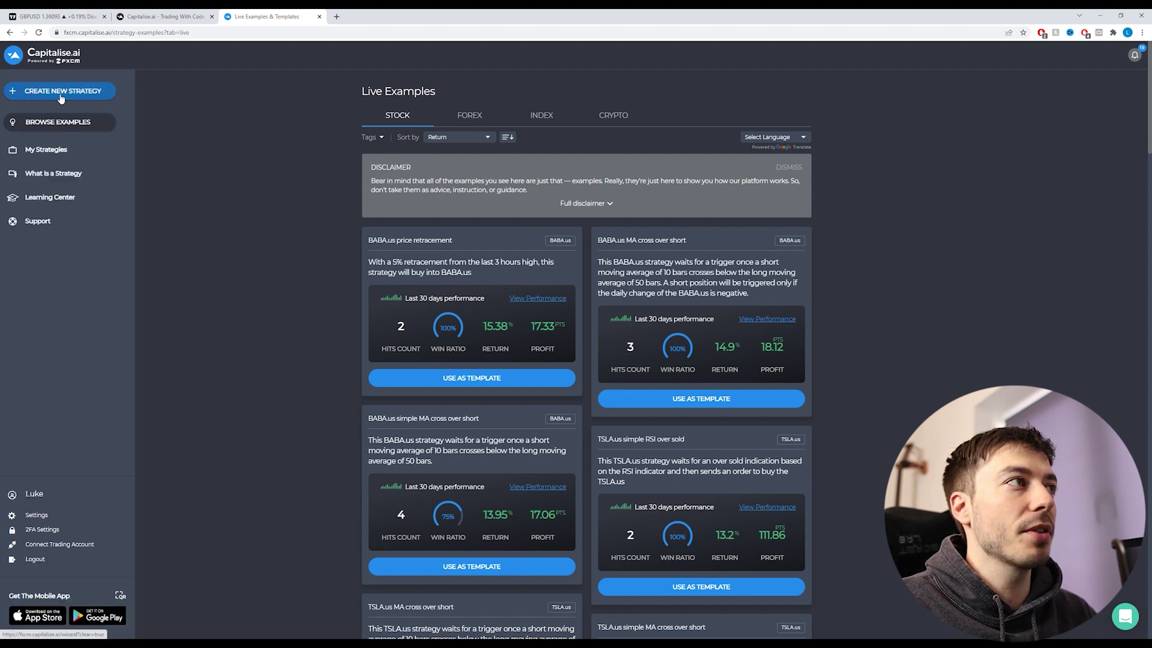
left_click(62, 97)
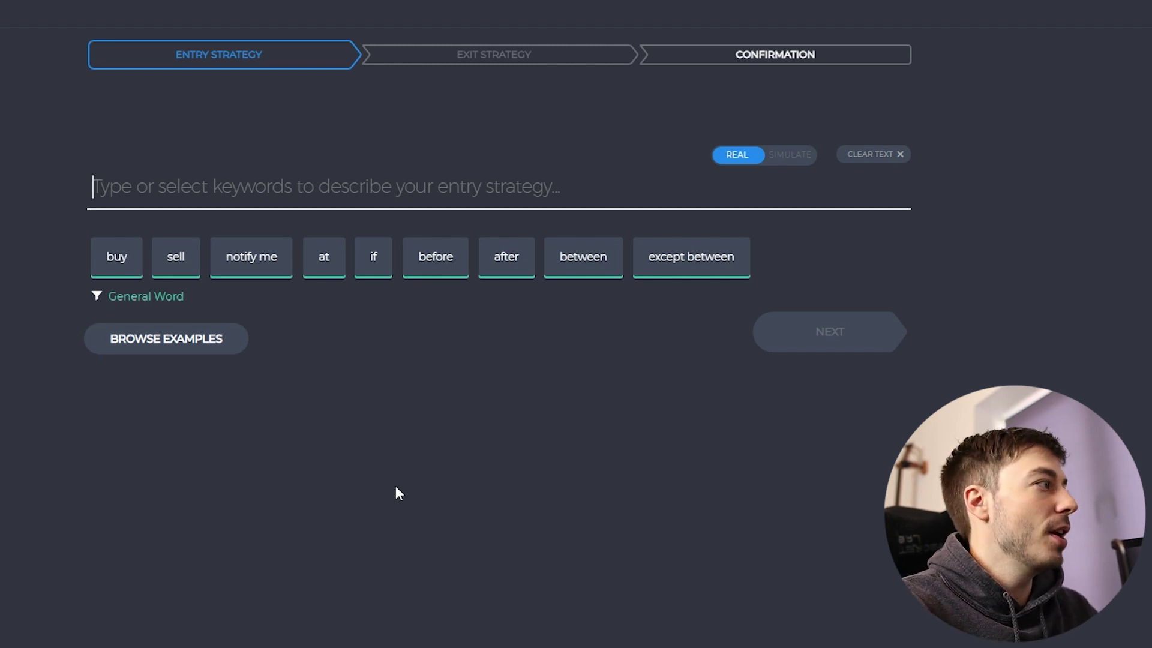
Step: Write the entry rule 'If the GBP/USD crosses above the MA' with 21 bars and 15m period
type("If the gb")
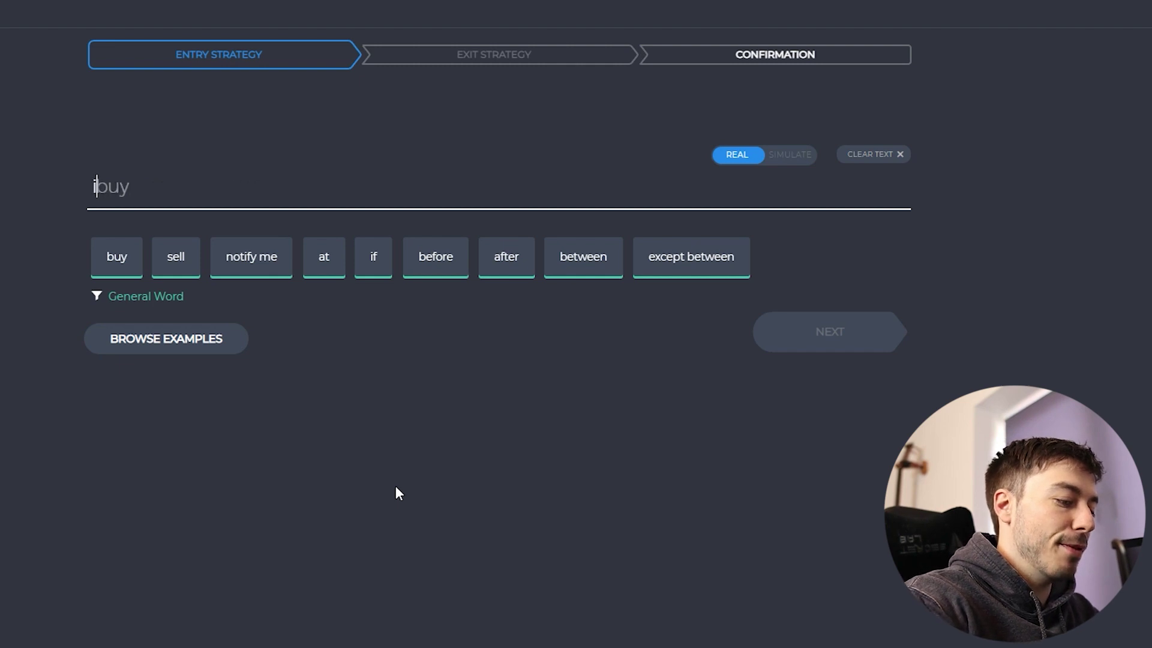
type("p/usd")
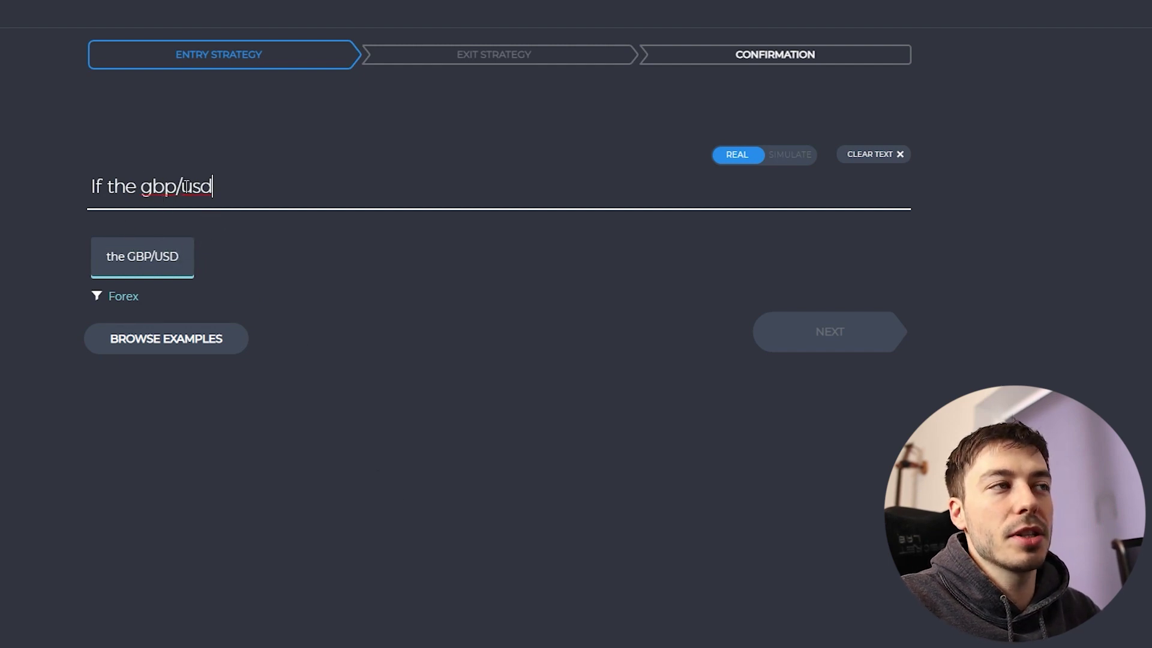
left_click(161, 267)
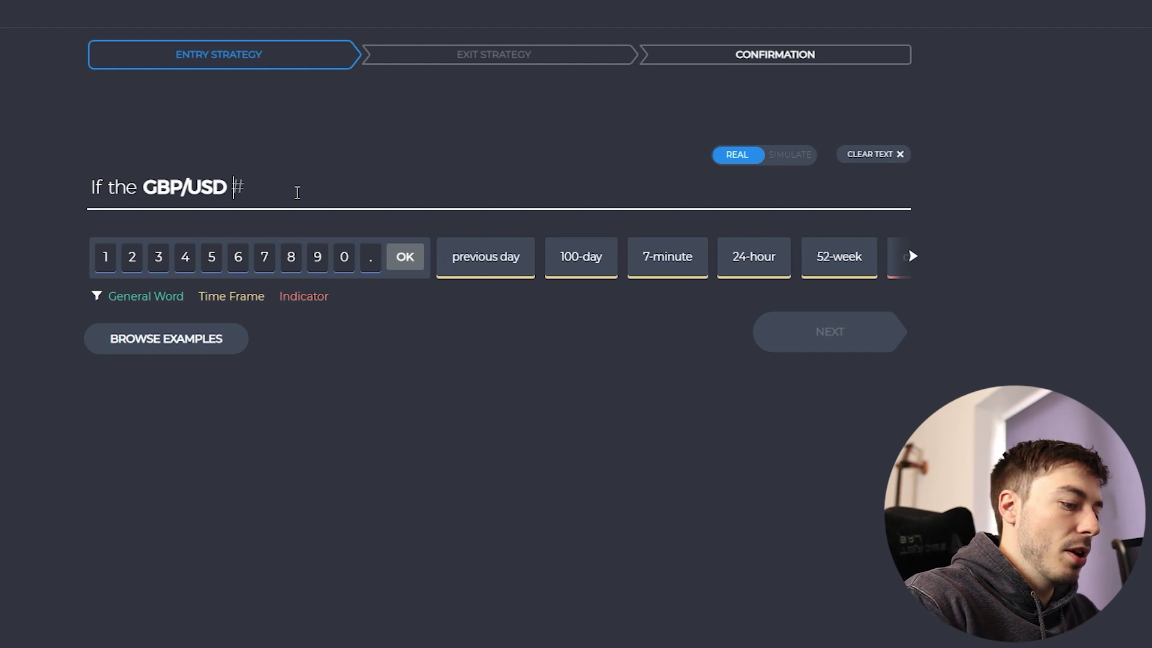
type("crosses")
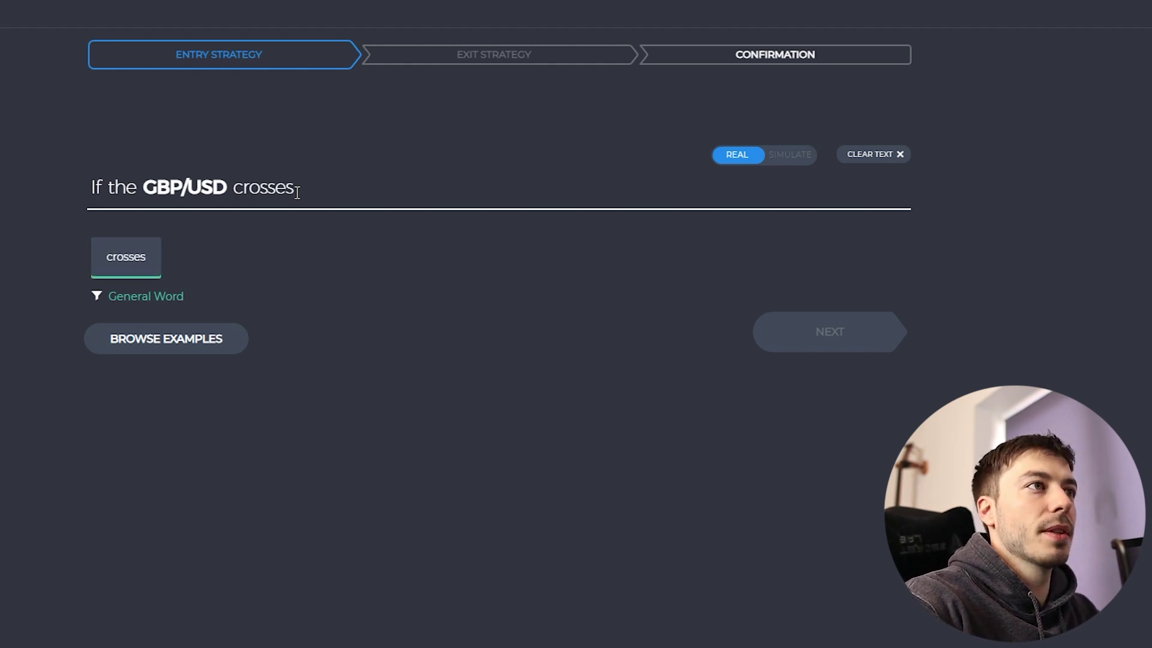
left_click(143, 269)
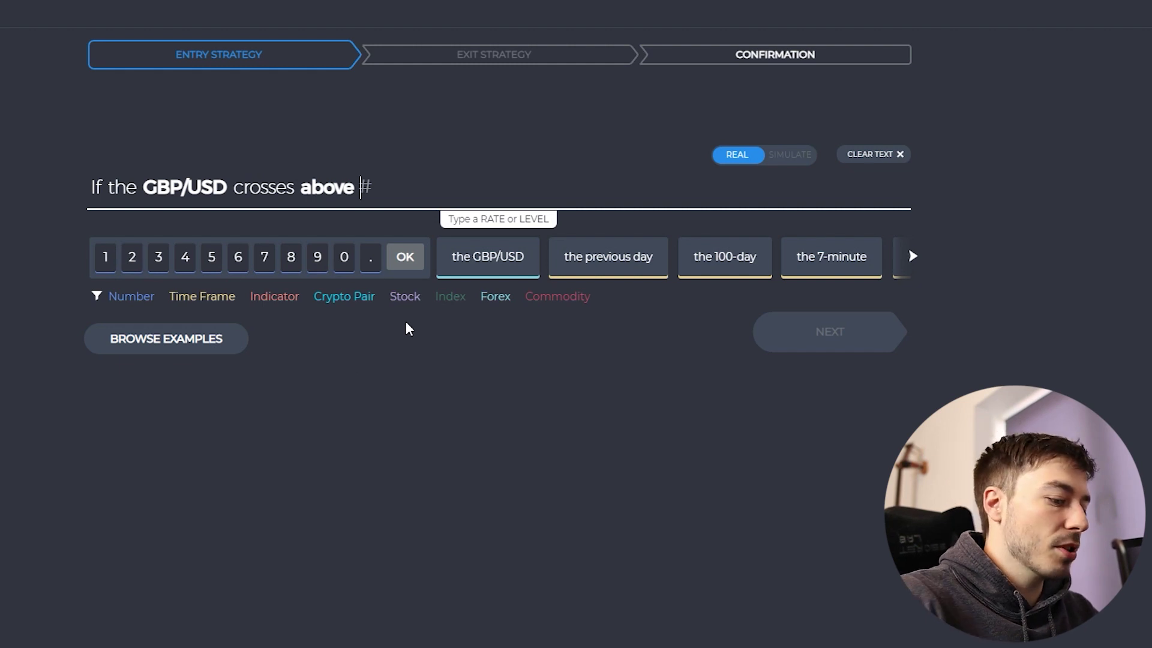
type("ma")
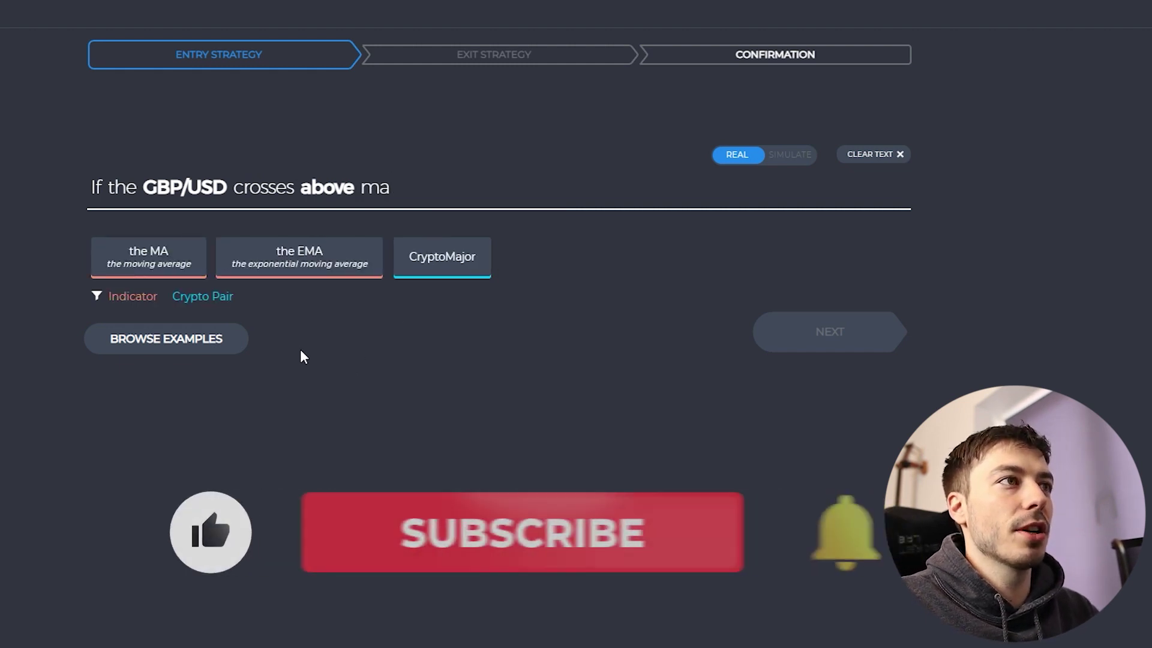
left_click(135, 264)
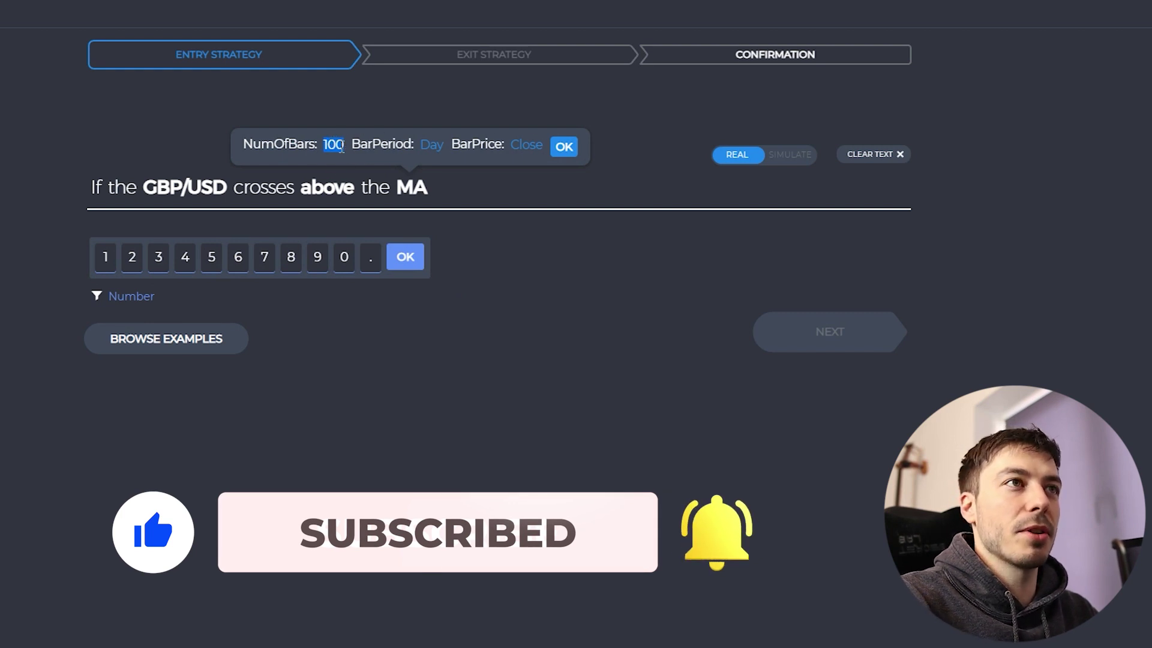
type("21")
left_click(422, 146)
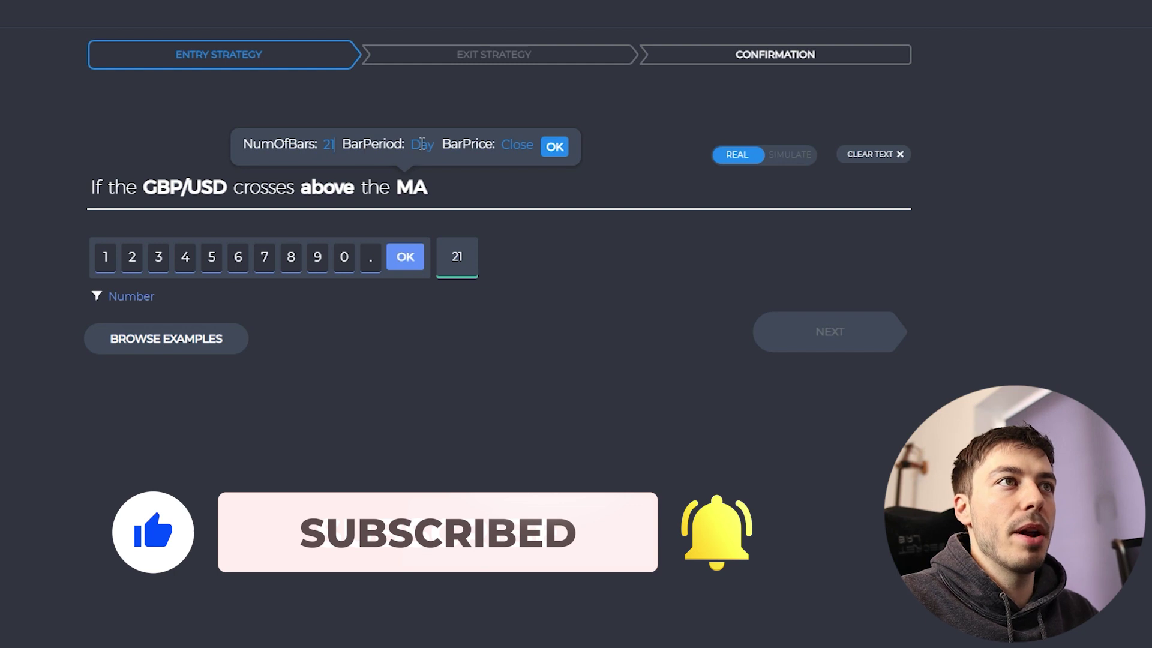
left_click(232, 257)
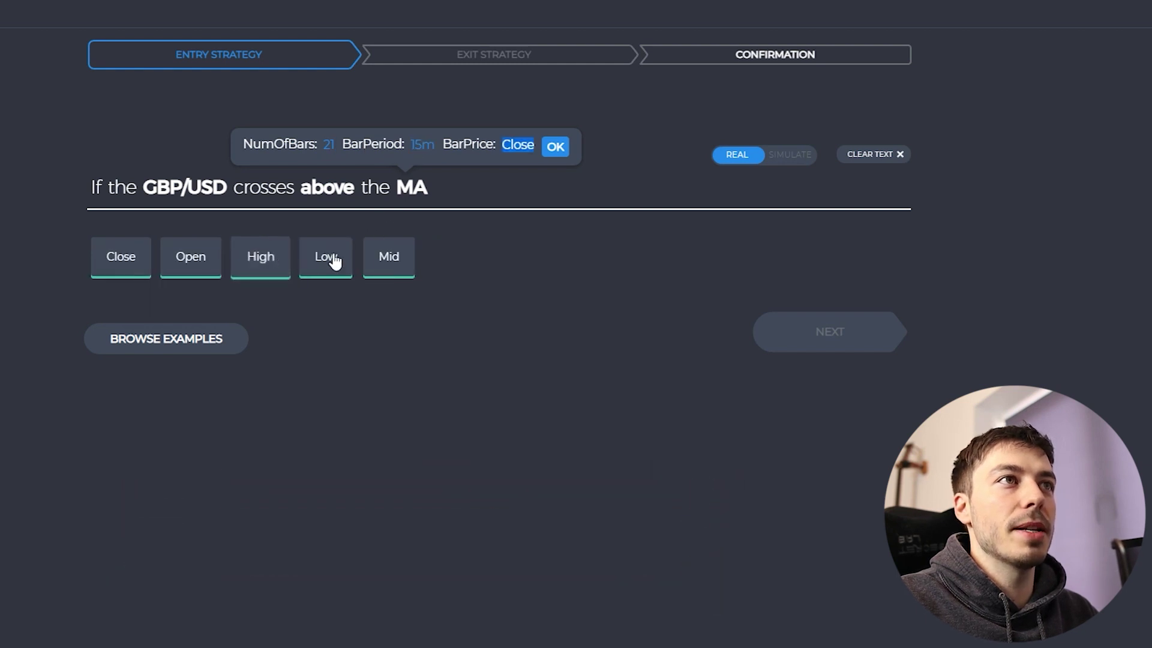
left_click(556, 148)
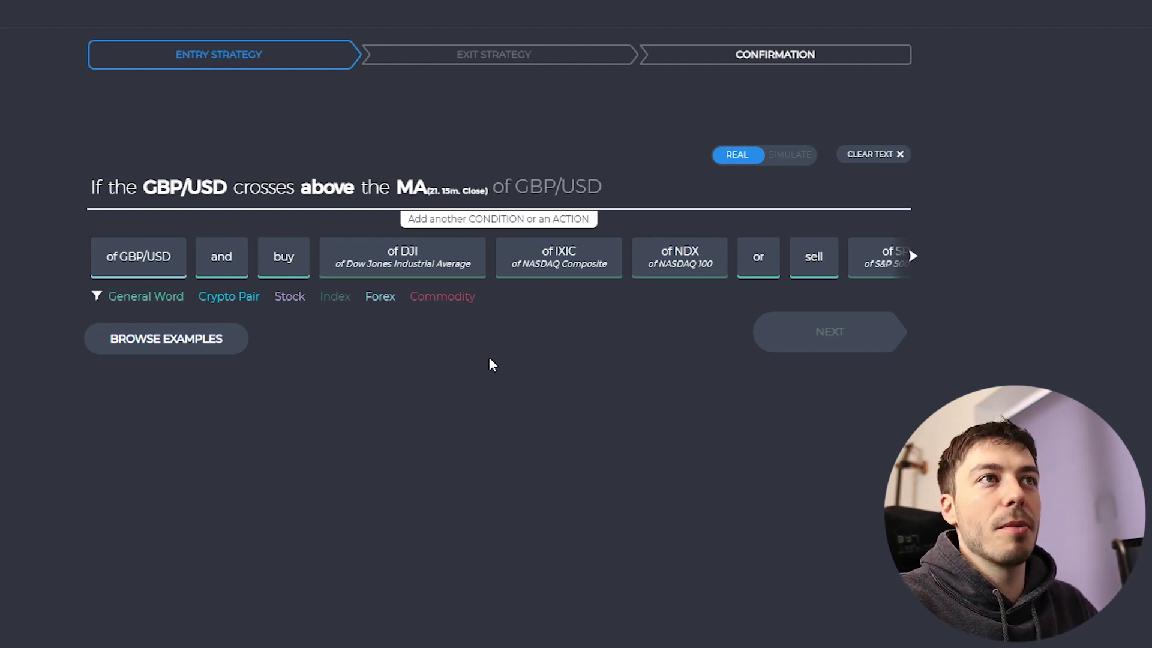
Step: Add a second condition: 'and the GBP/USD is above the previous day high of GBP/USD'
key("Tab")
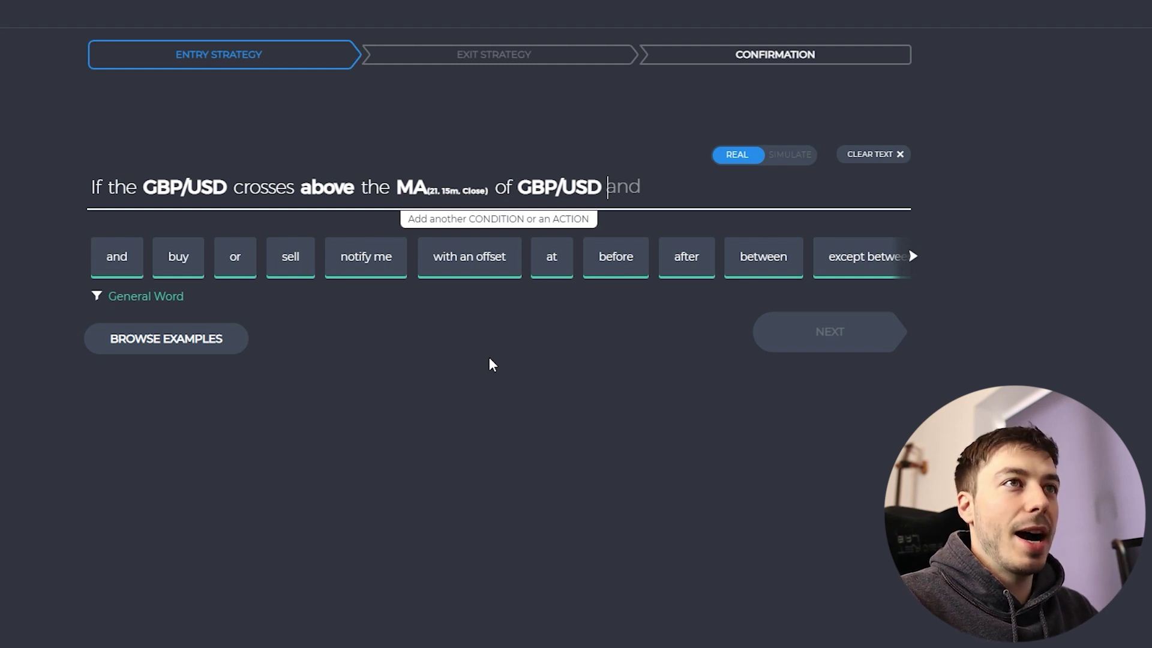
key("Tab")
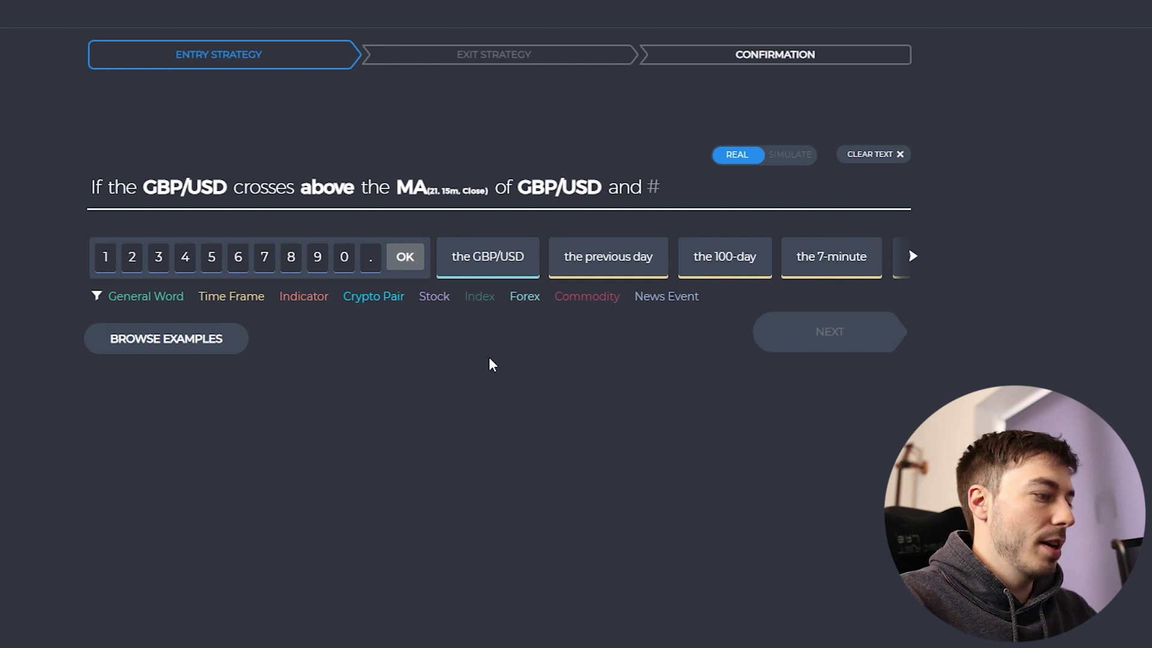
type("the g")
type("bp/")
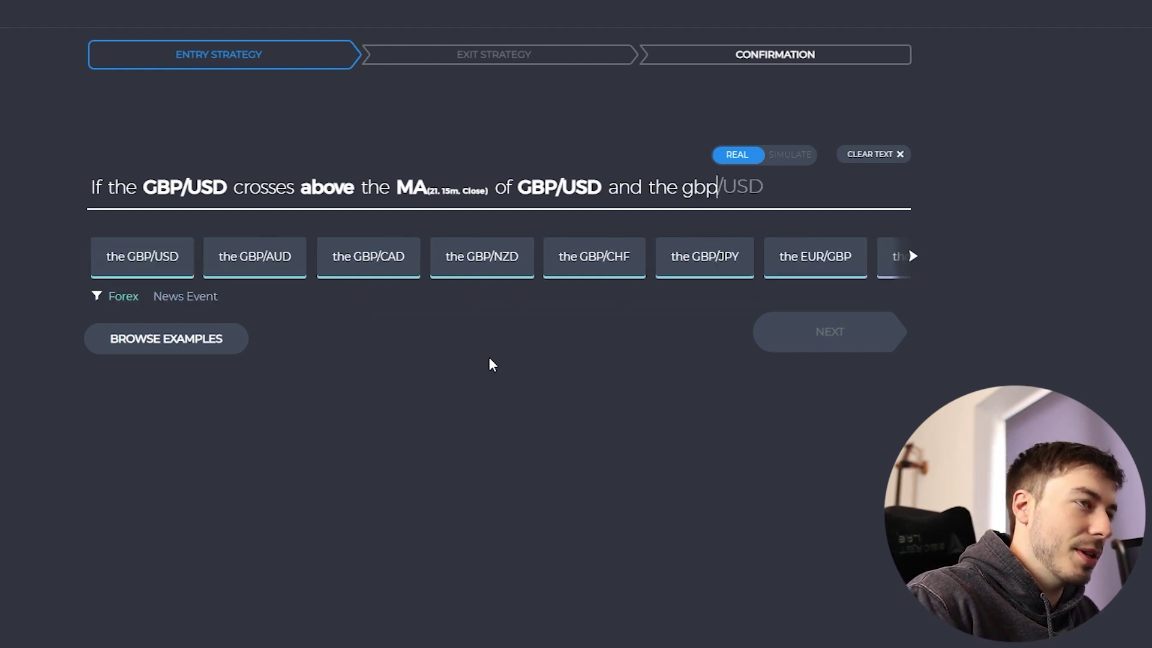
left_click(173, 264)
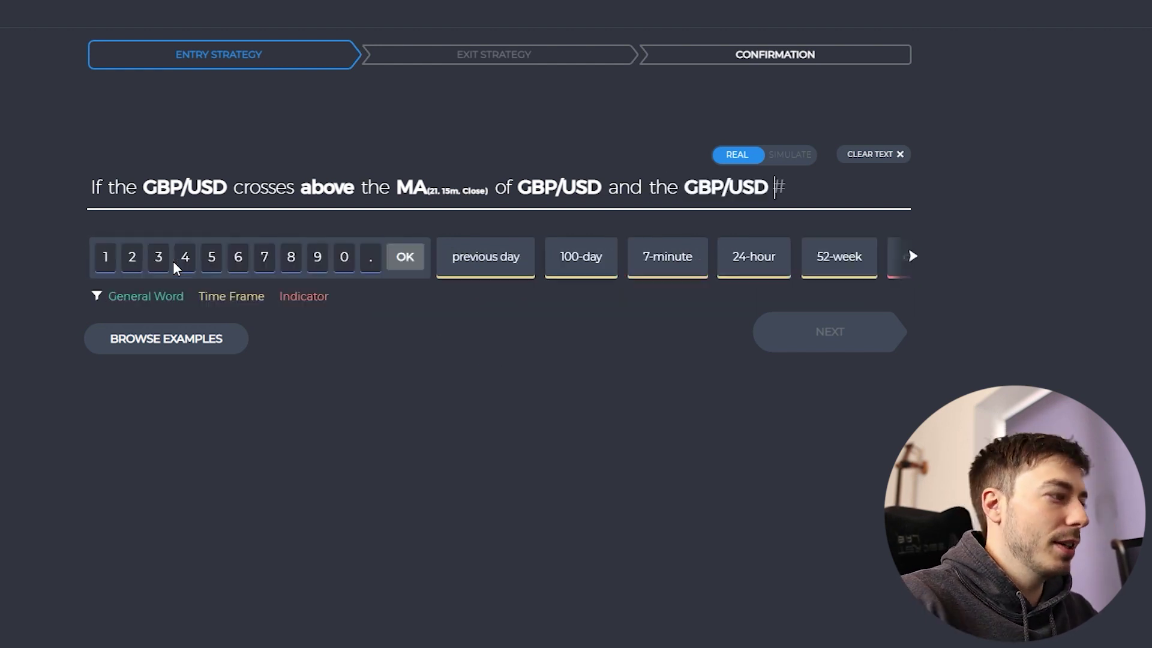
type("is above")
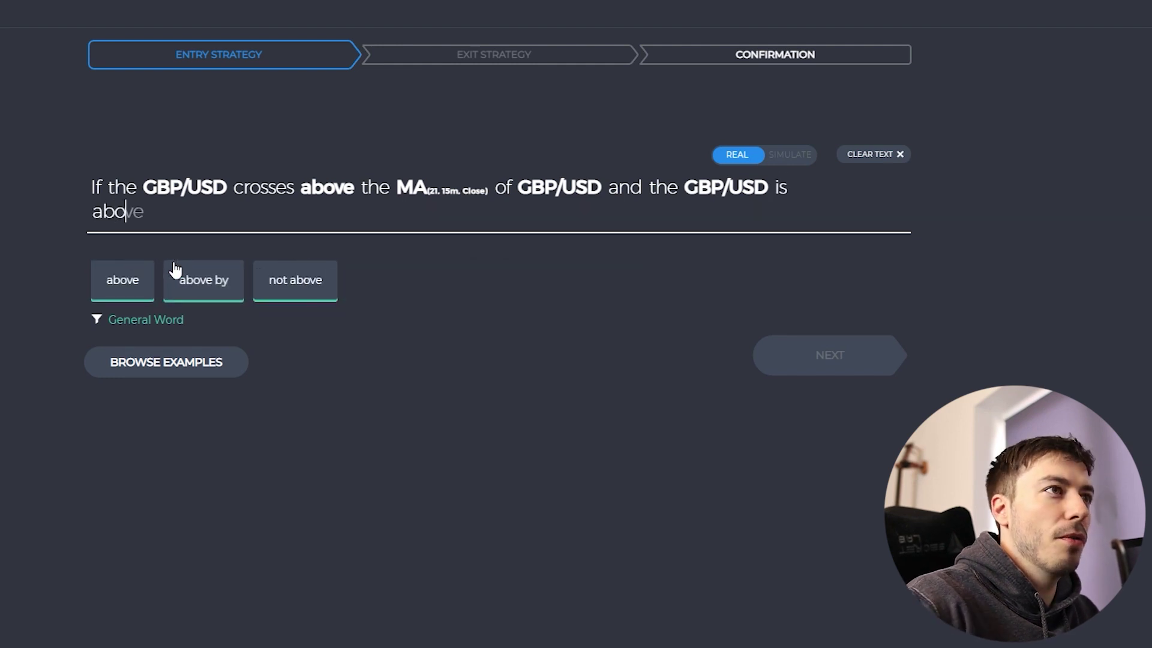
left_click(146, 282)
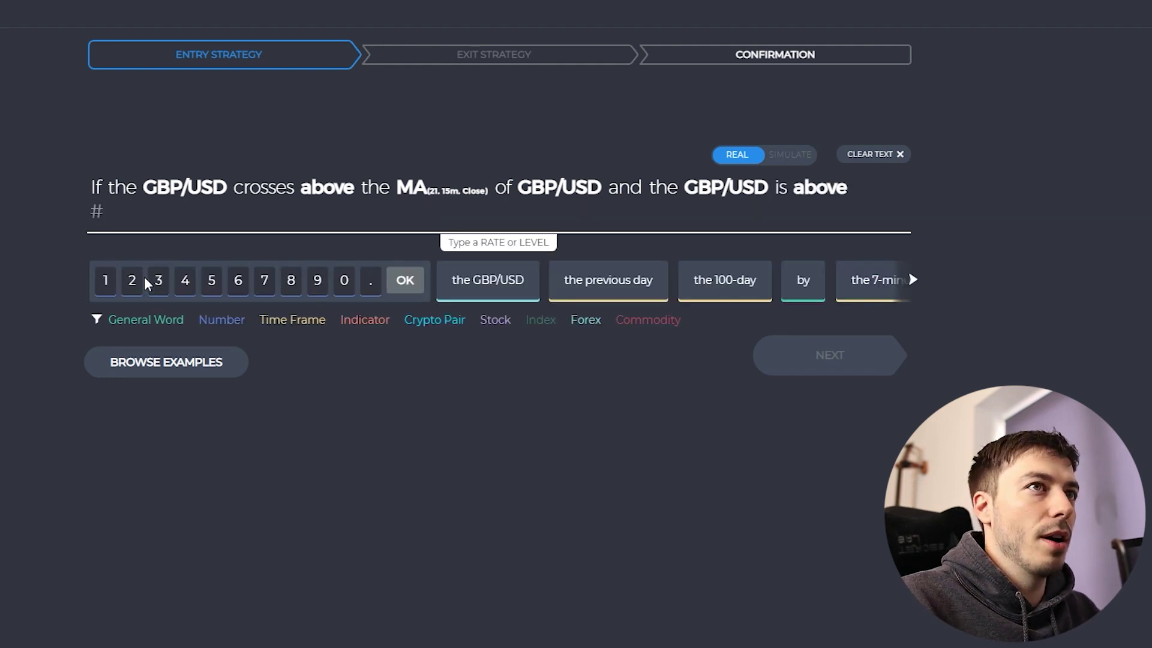
type("the ")
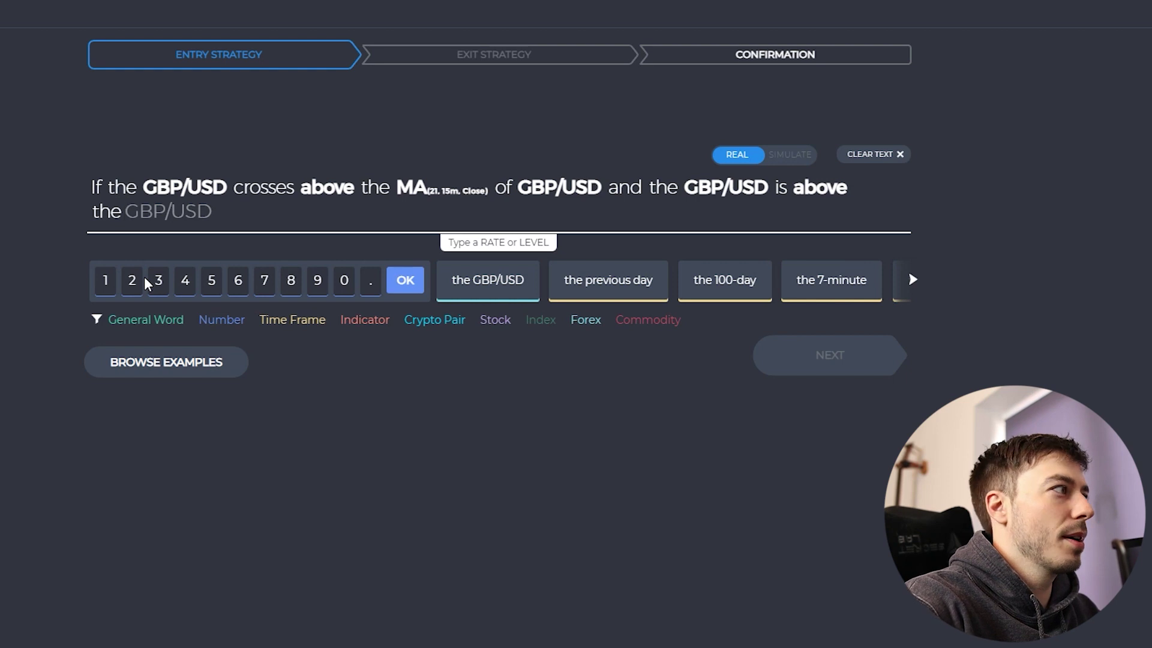
type("prev")
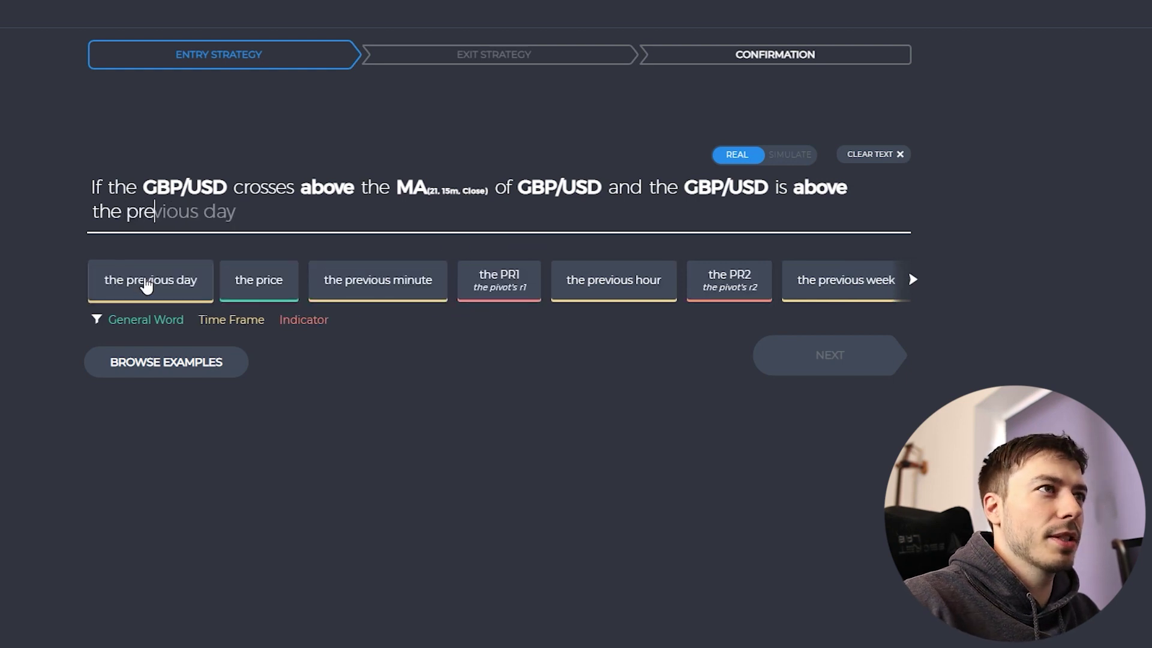
left_click(170, 287)
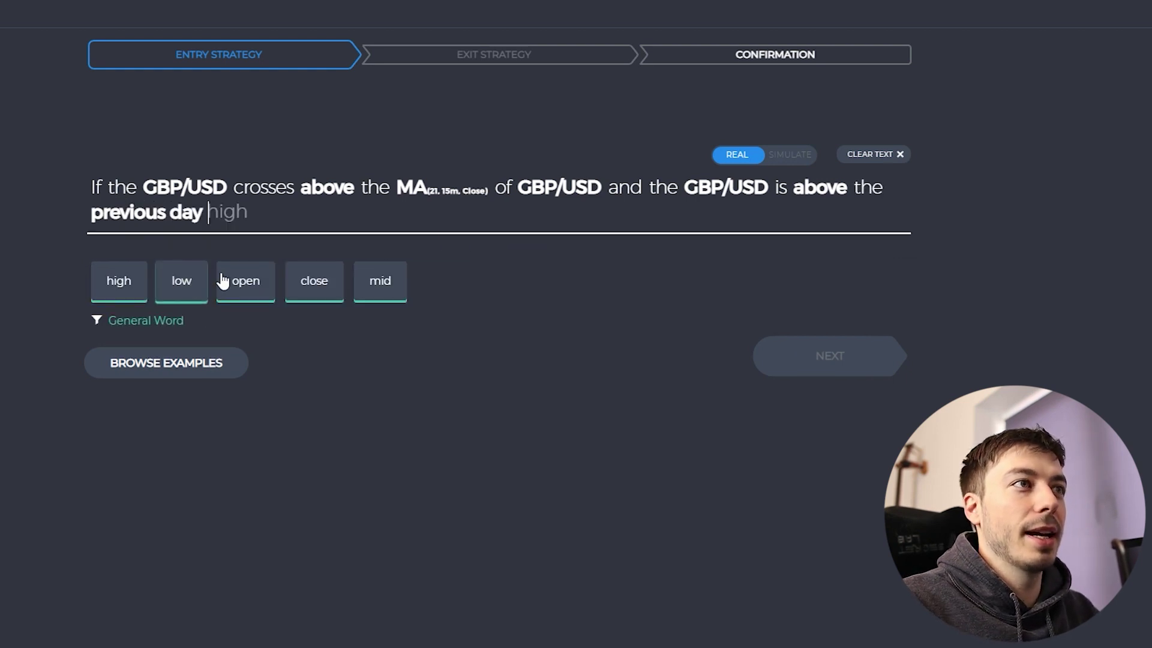
left_click(127, 289)
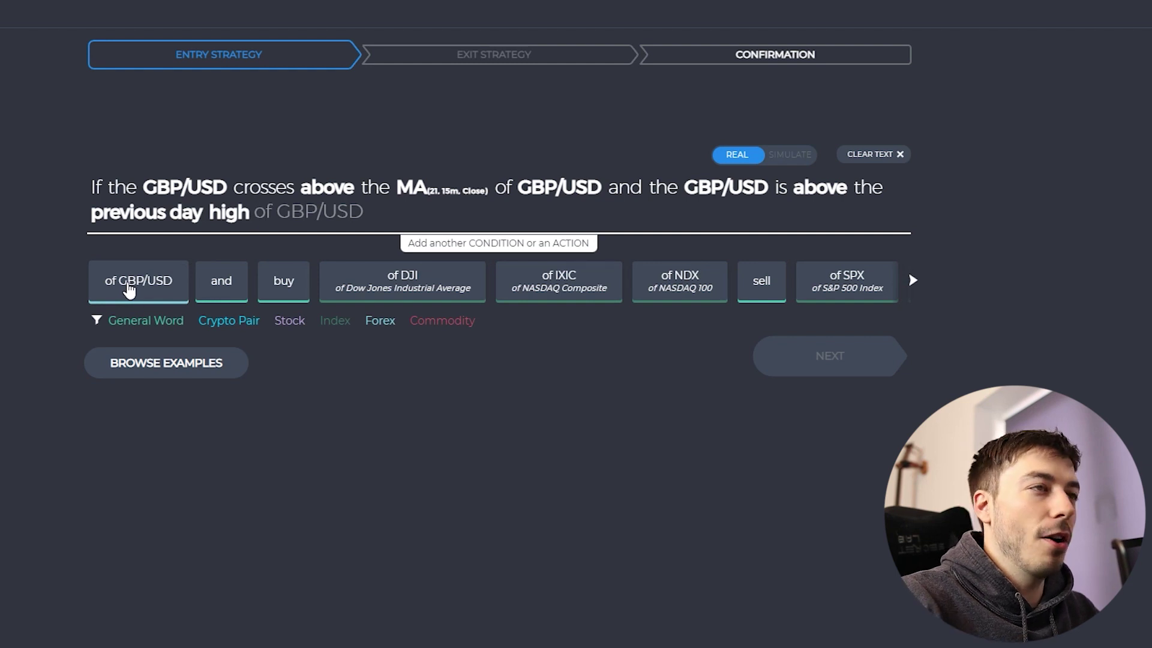
left_click(129, 290)
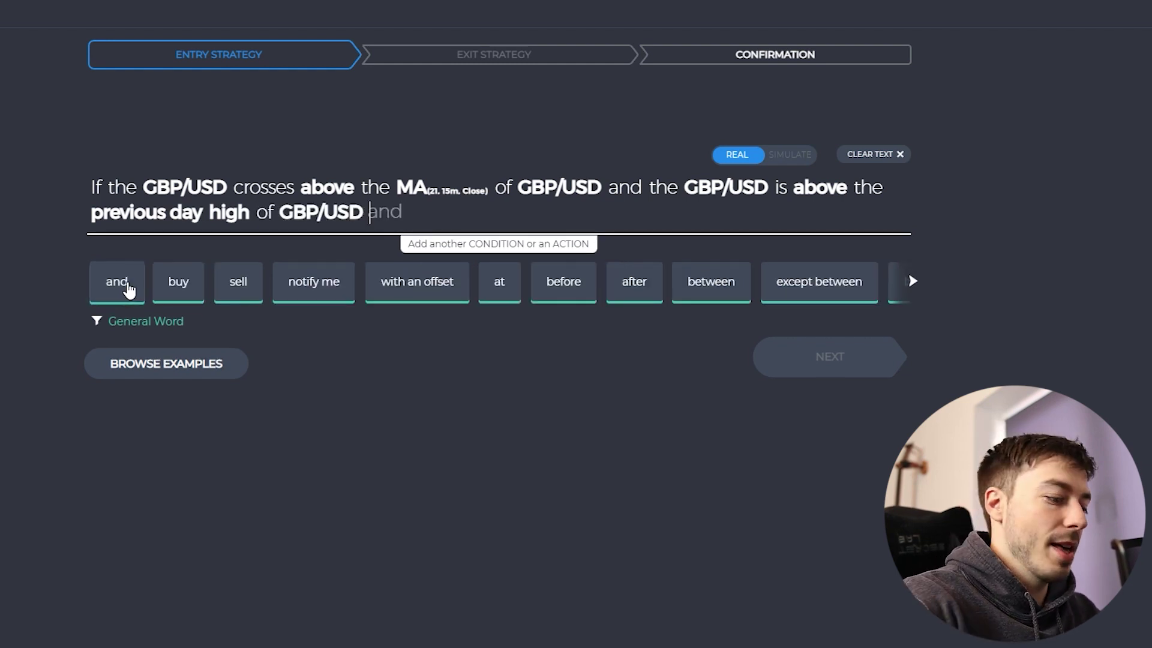
Step: Add the action 'then buy 100,000 GBP WORTH of GBP/USD'
type("then buy")
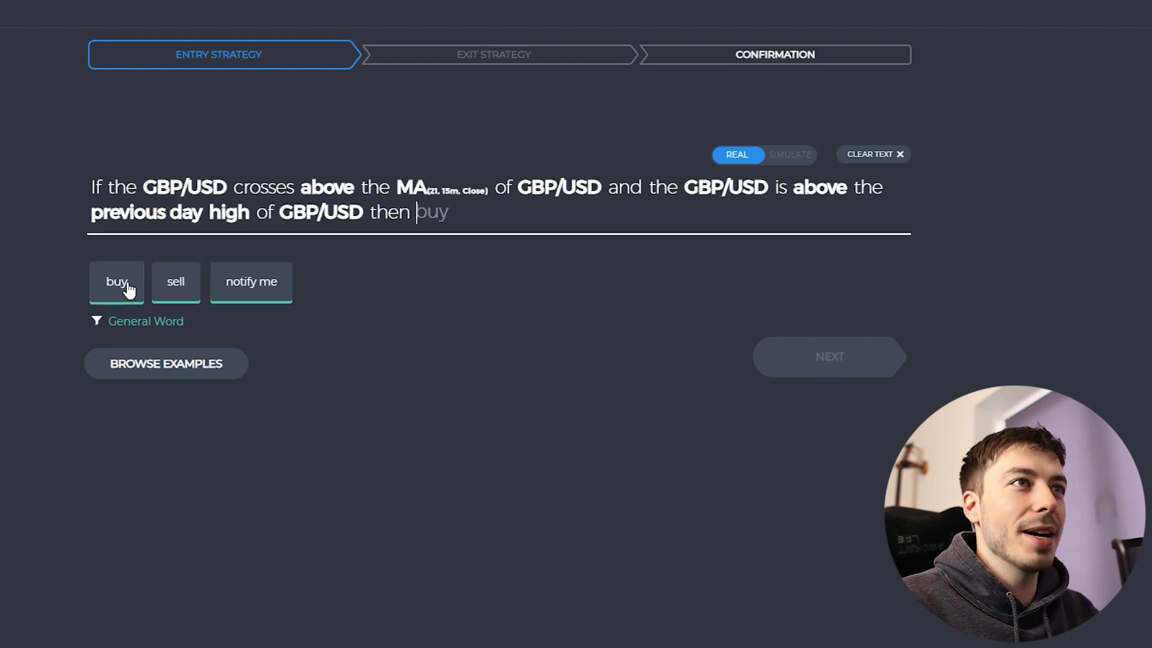
left_click(128, 289)
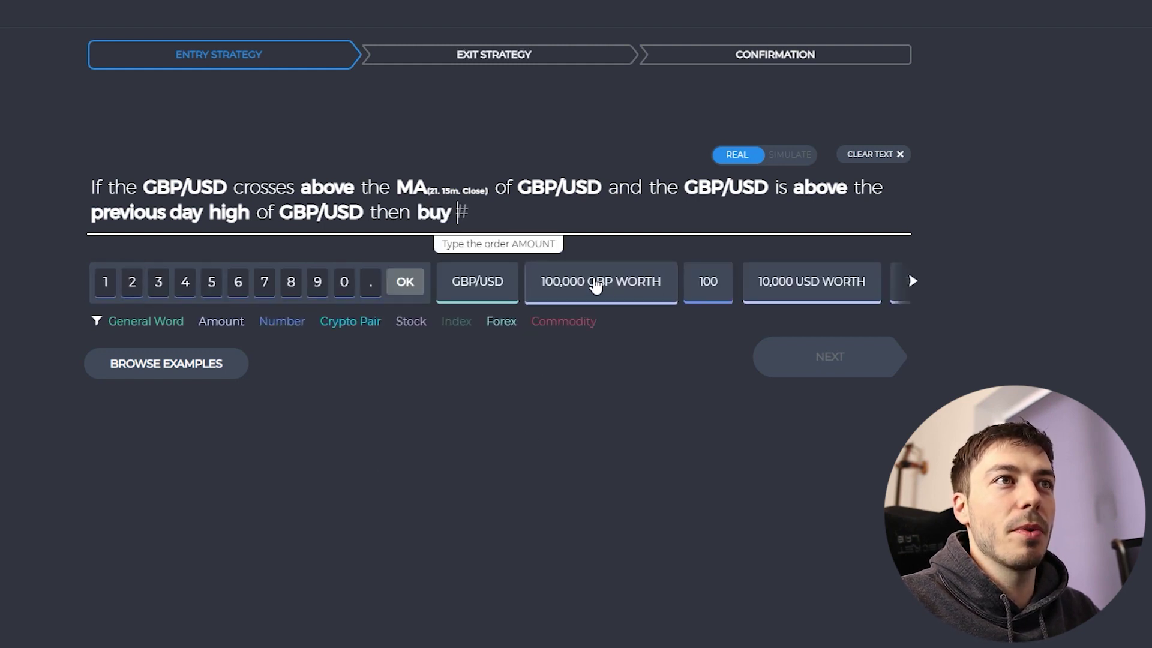
left_click(594, 287)
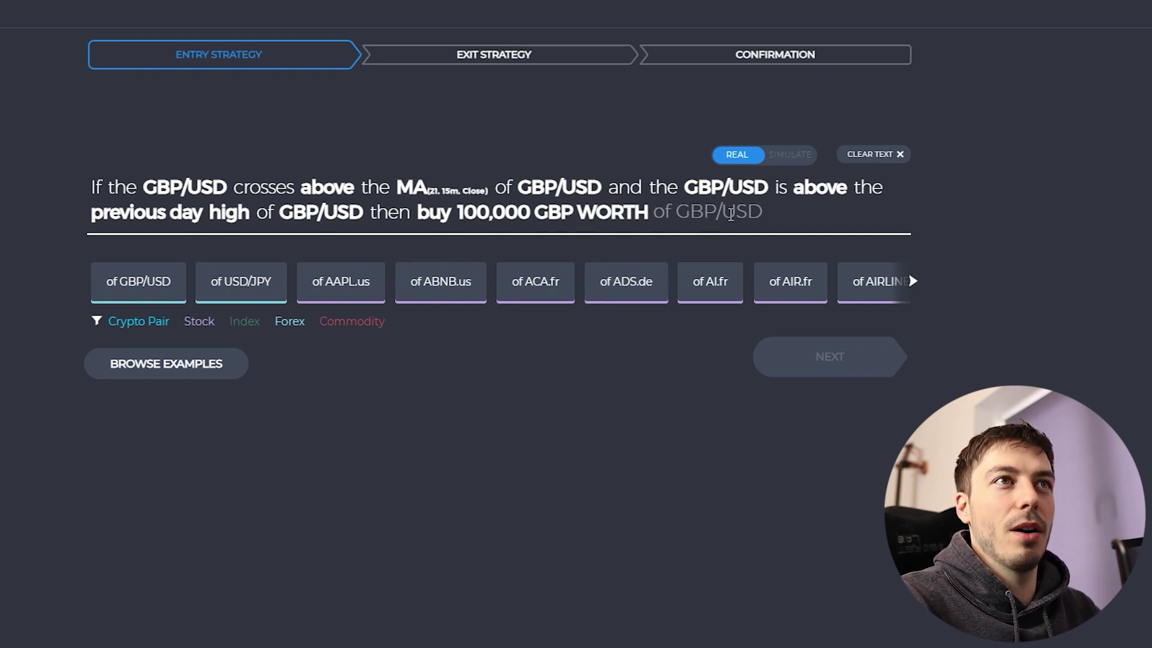
left_click(731, 222)
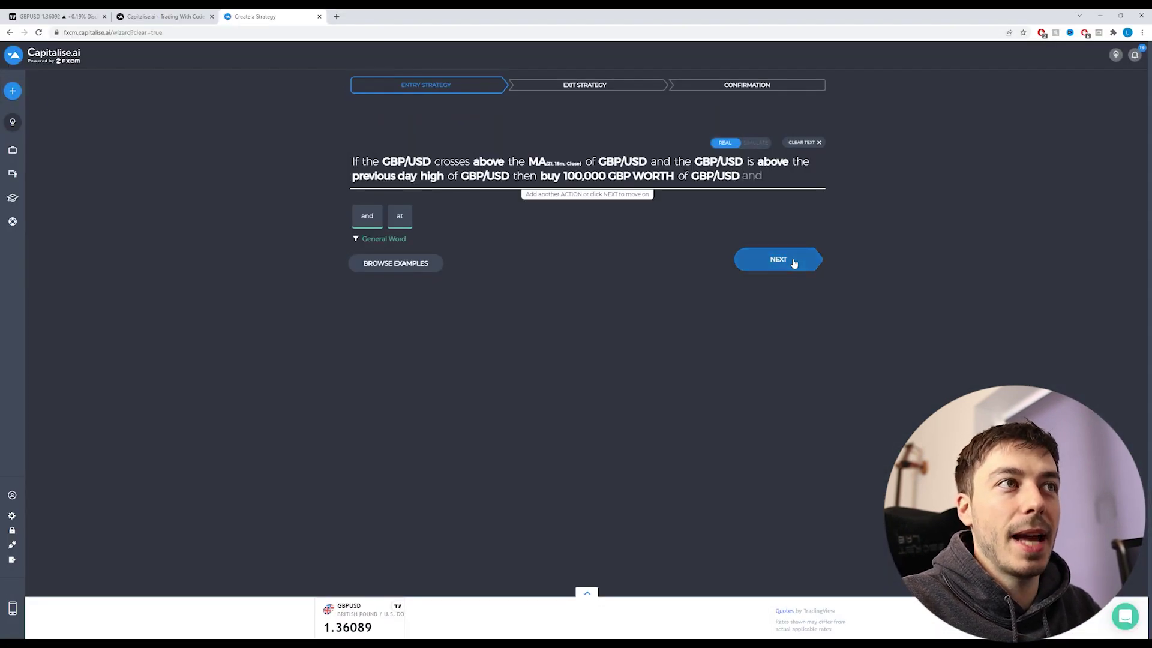
Step: Advance to the exit strategy step and toggle 'Skip the exit strategy' on, then off
left_click(792, 260)
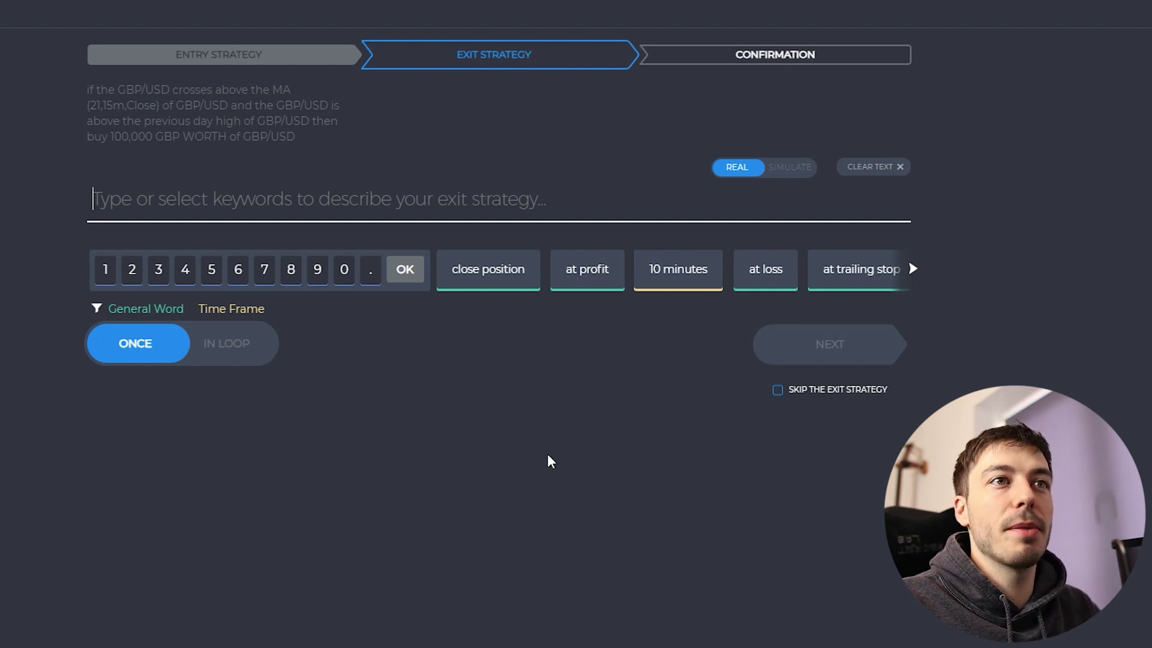
left_click(779, 391)
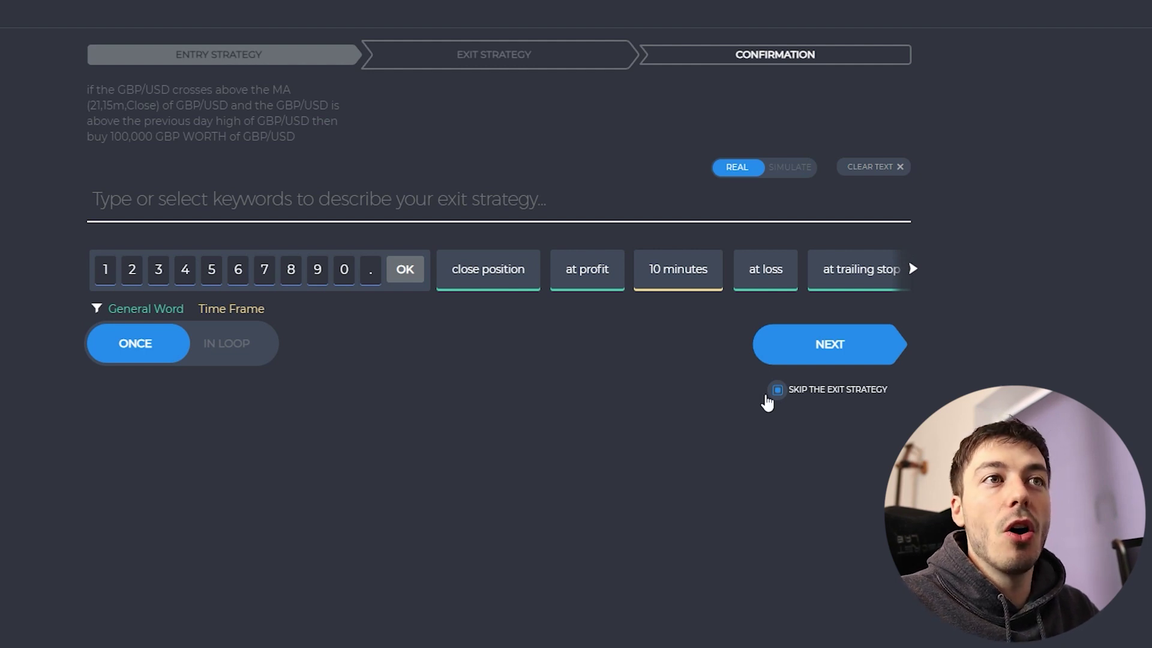
left_click(777, 390)
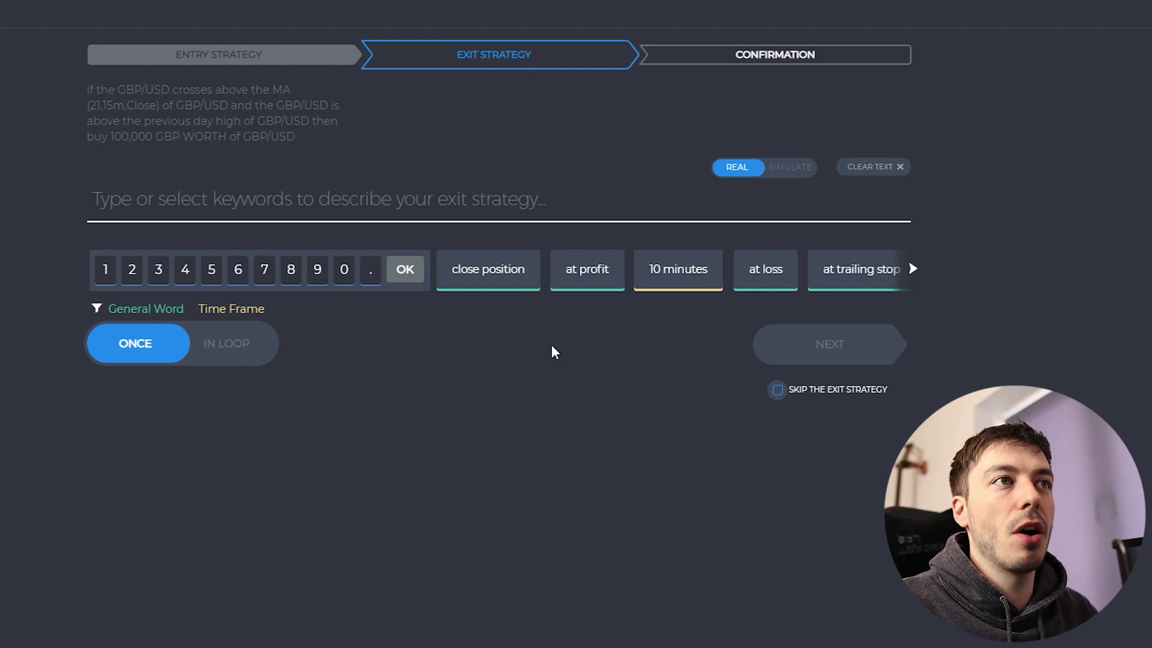
Step: Start the exit rule with 'Close position at profit of 2%'
left_click(502, 277)
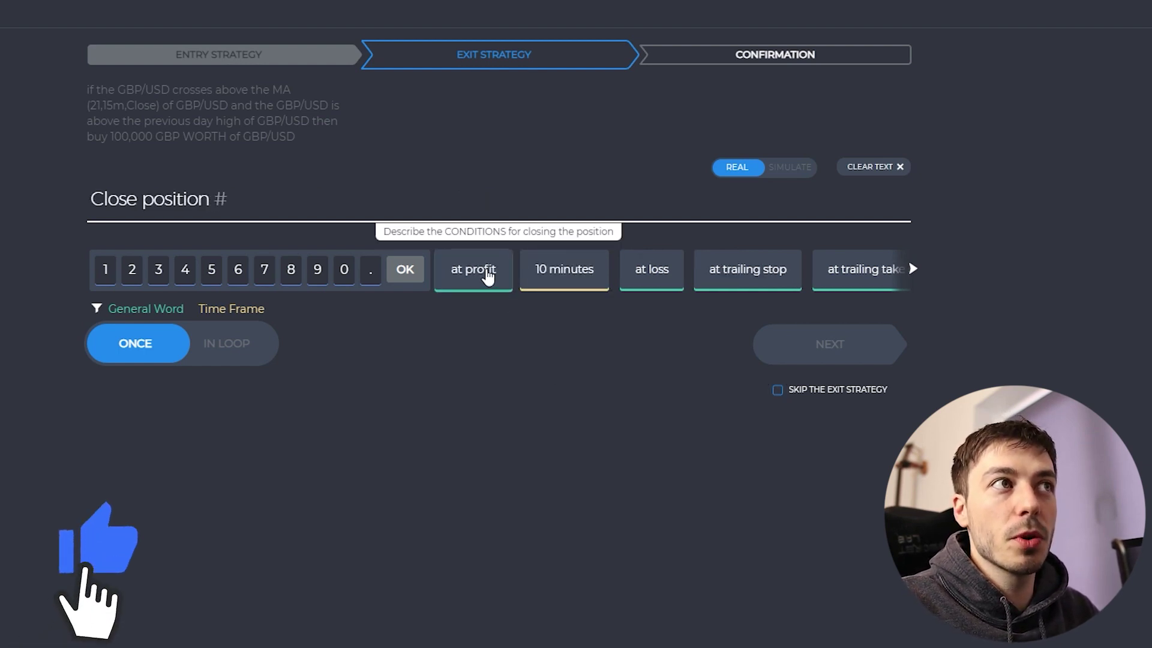
left_click(487, 274)
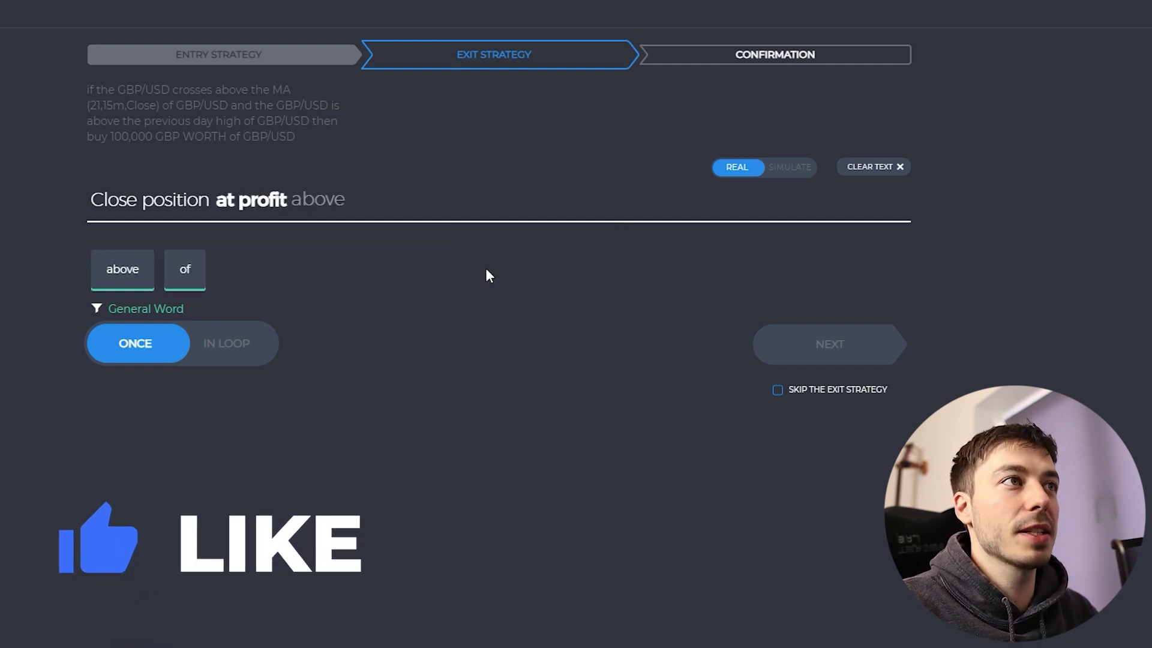
left_click(183, 275)
left_click(132, 269)
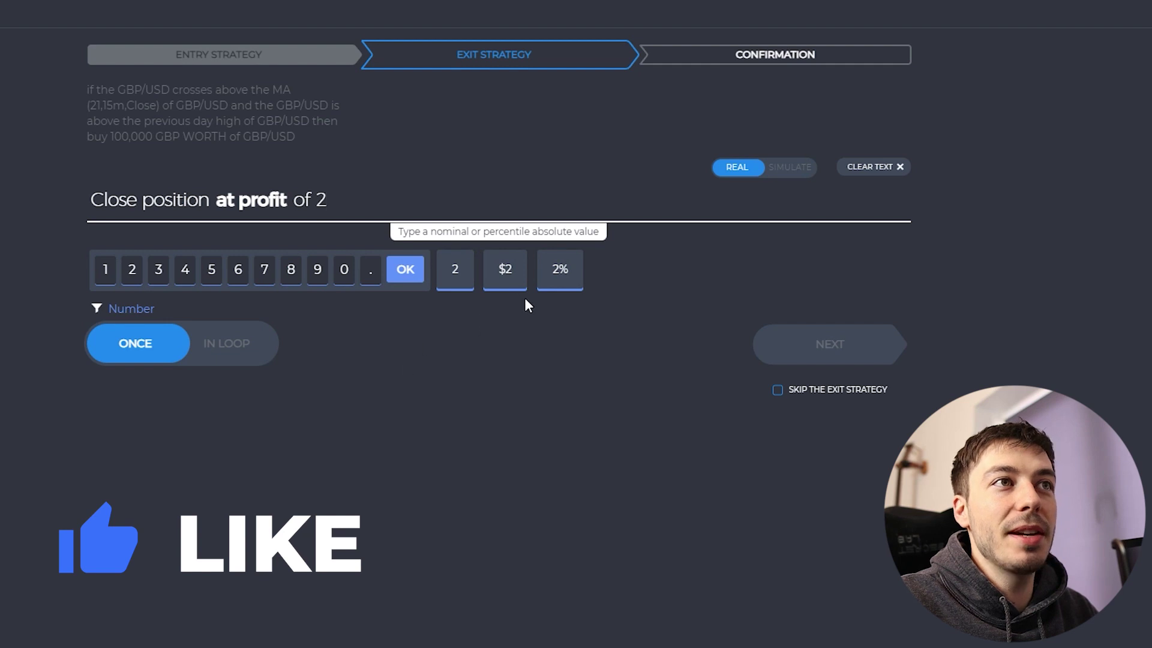
left_click(560, 278)
Step: Add 'or at loss of 1%' to the exit rule and move to confirmation
left_click(618, 270)
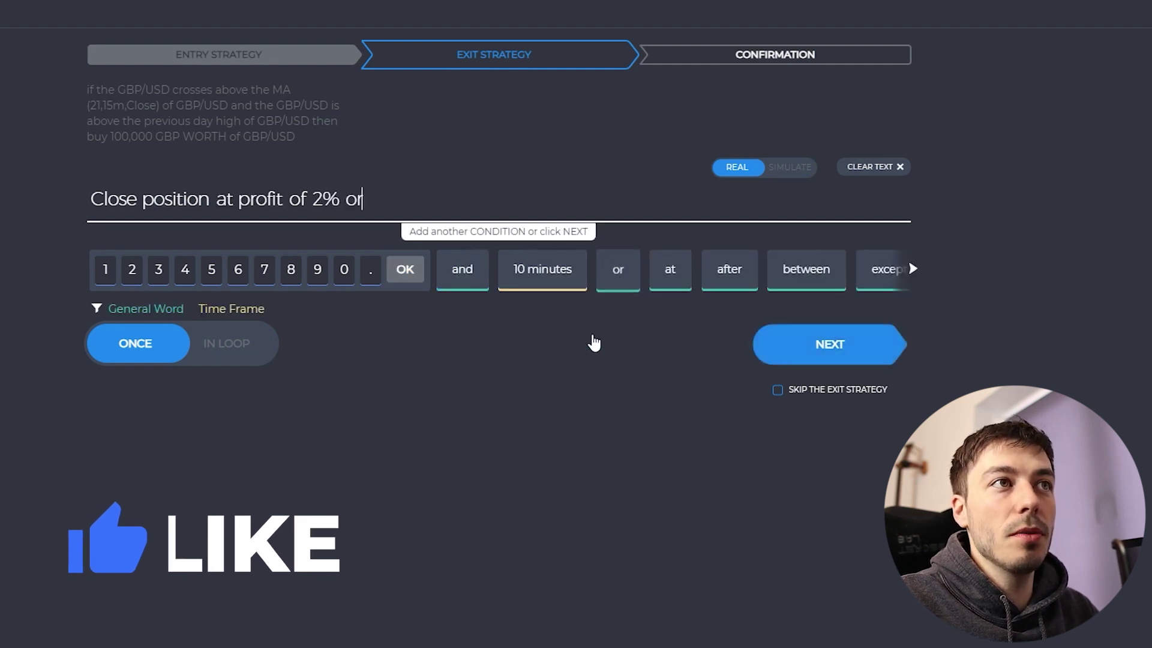
type("at ")
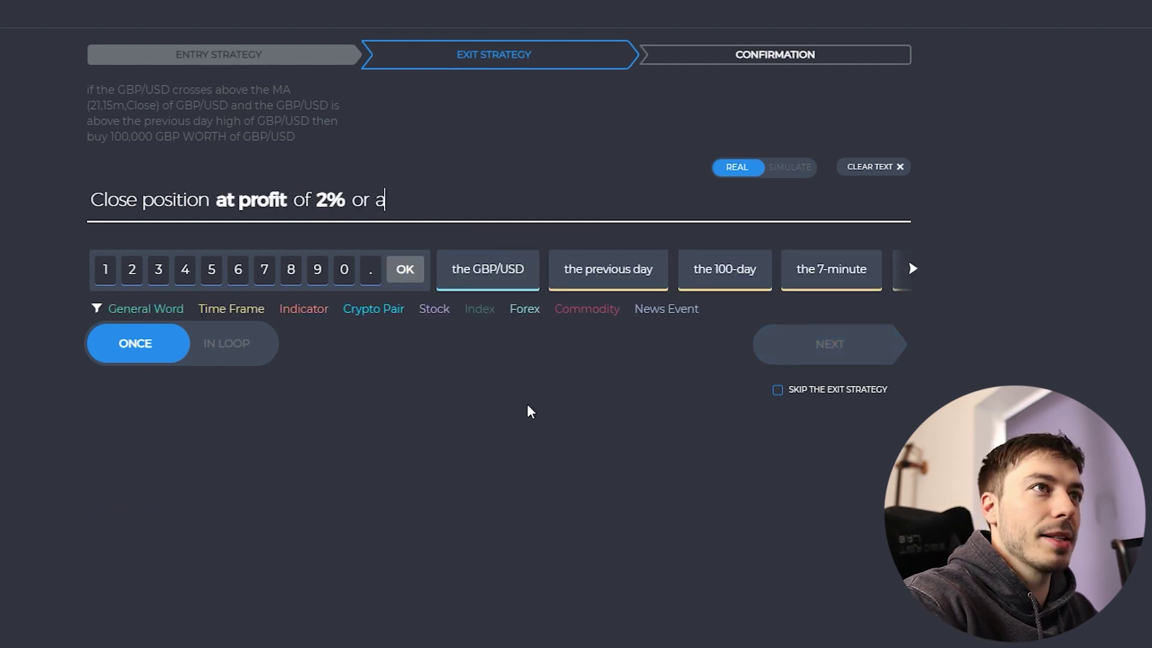
type("lo")
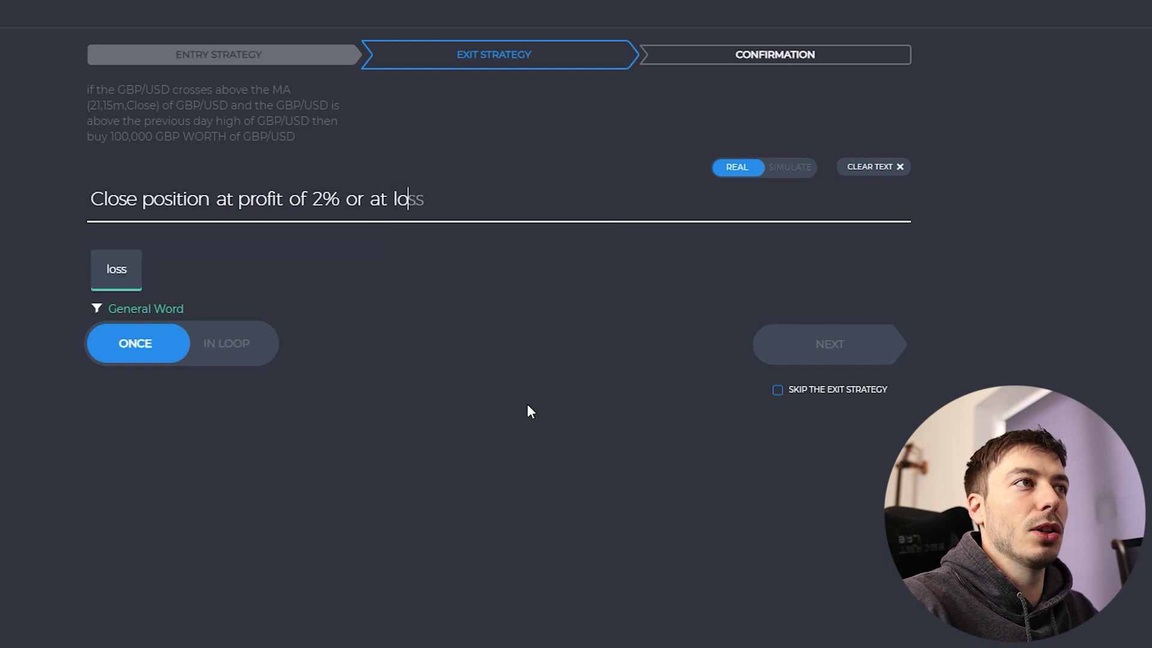
left_click(120, 275)
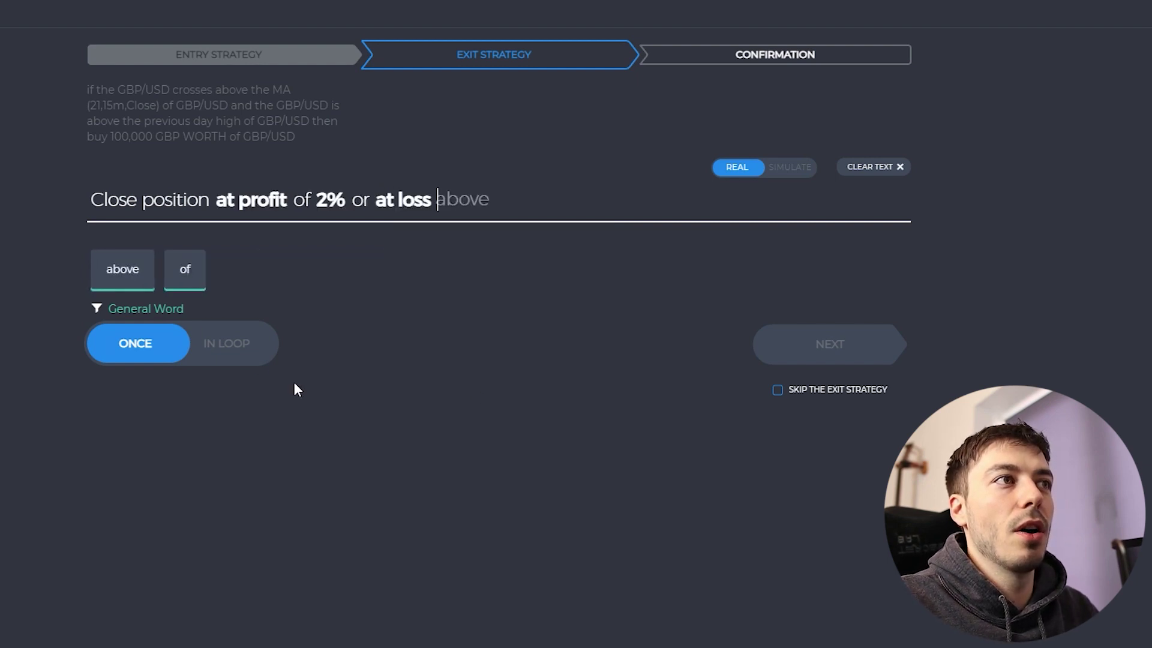
left_click(186, 271)
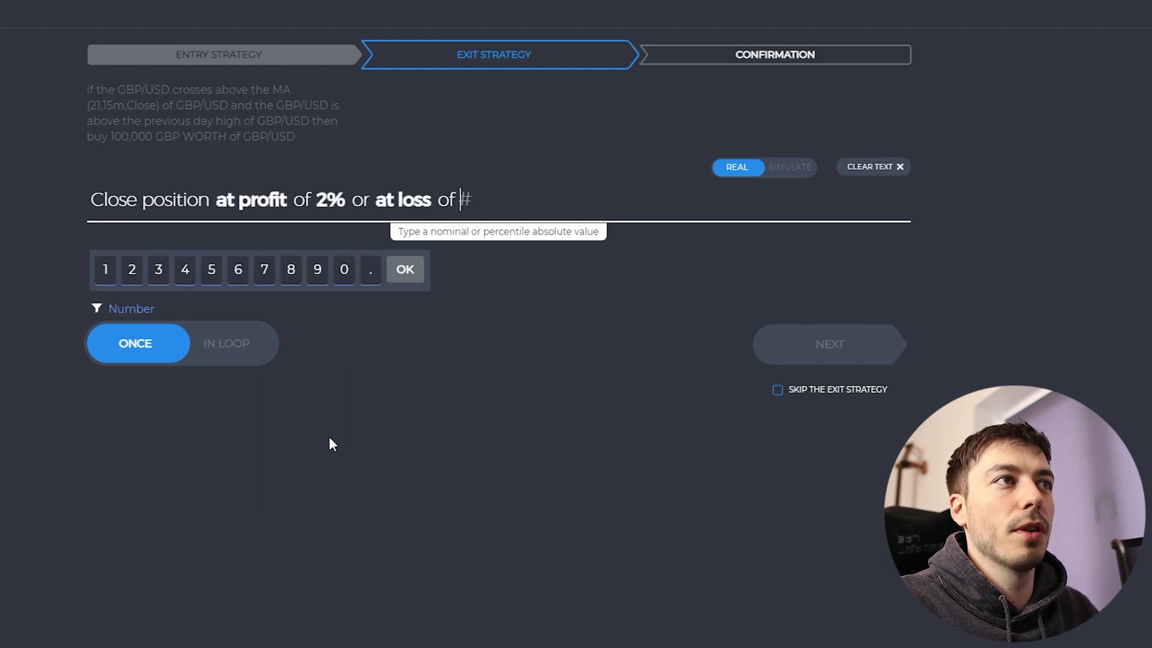
left_click(106, 273)
left_click(561, 276)
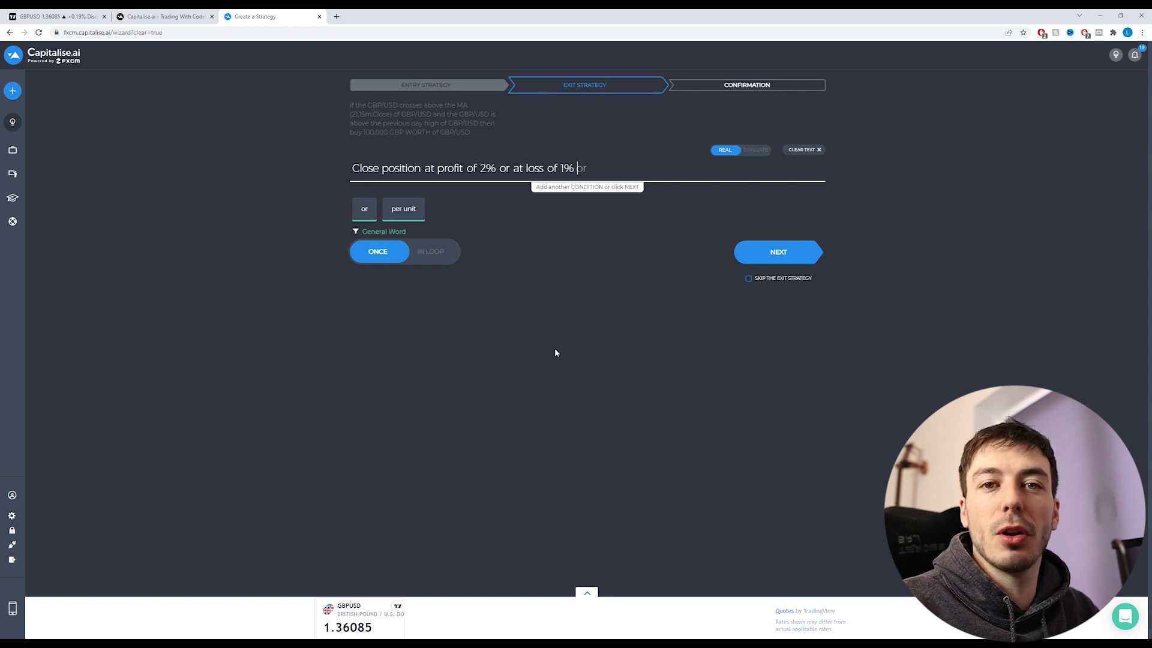
left_click(810, 255)
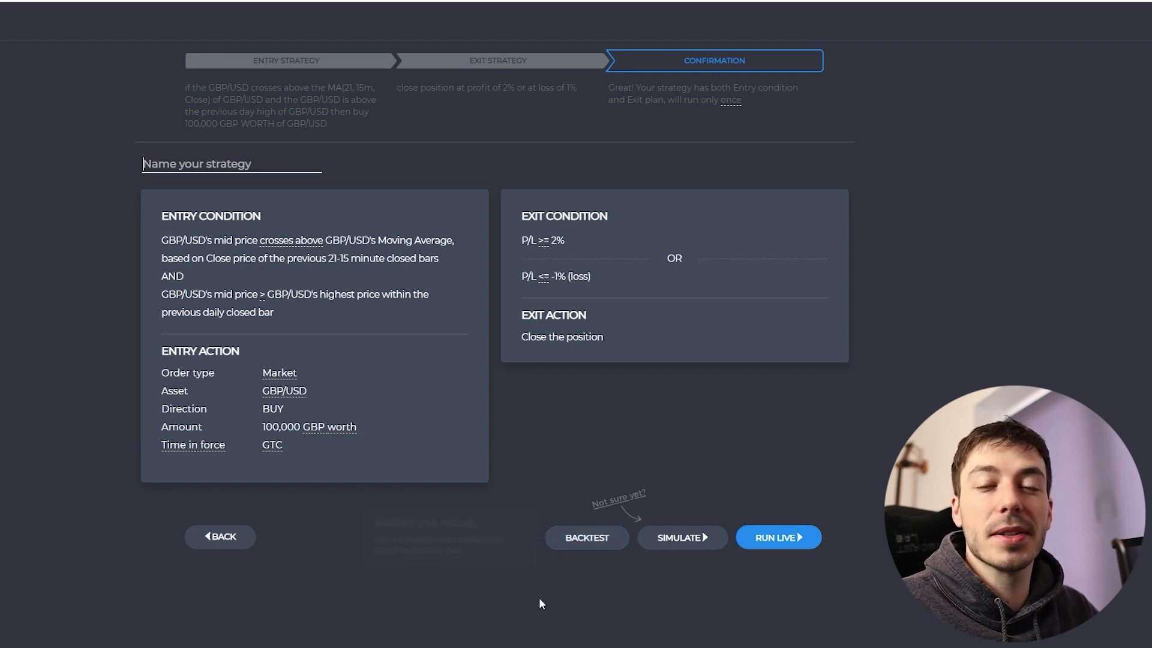
Step: Review the confirmation summary and launch a backtest of the strategy
left_click(594, 543)
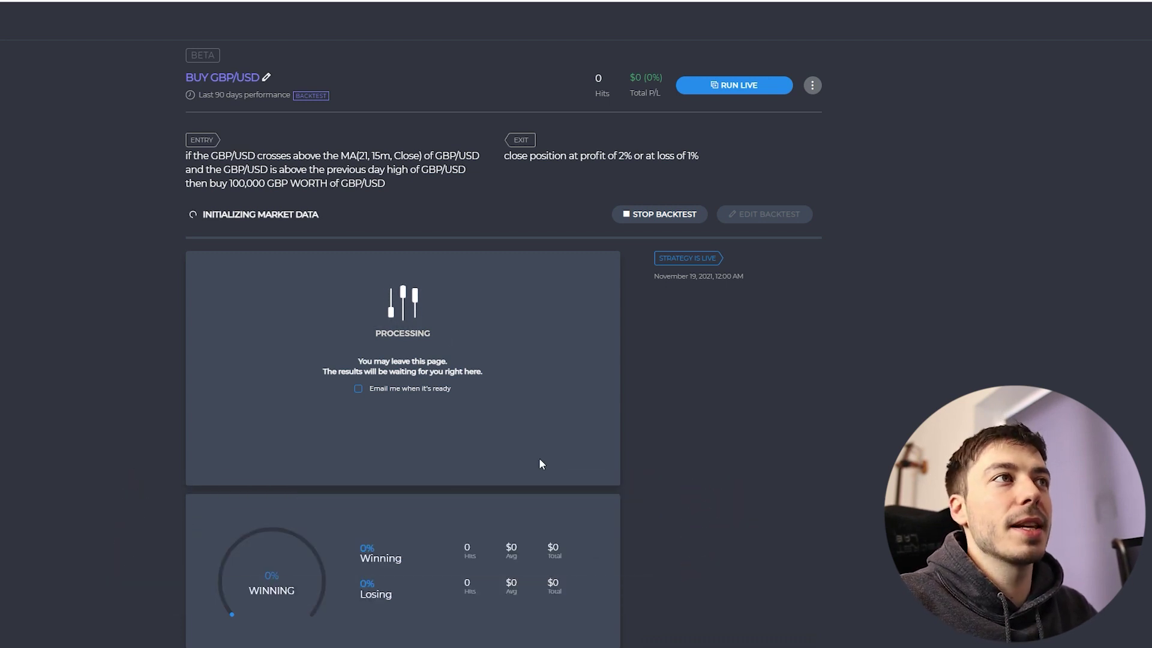
Step: Highlight the 90-day performance period text, then clear the highlight
left_click_drag(215, 94, 288, 95)
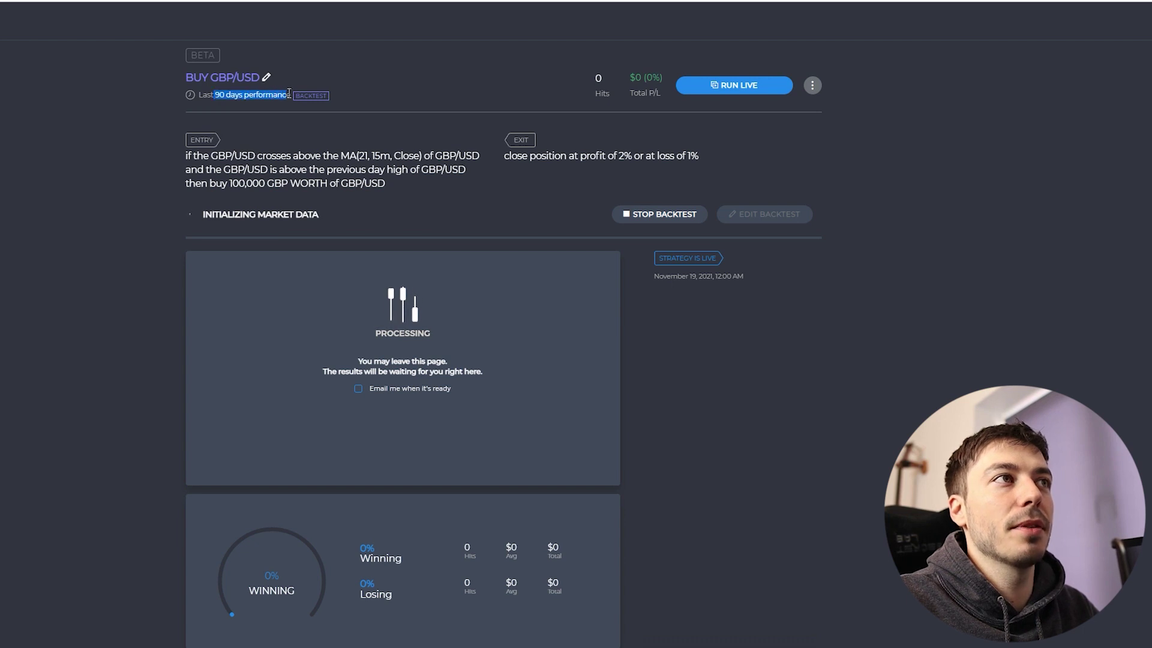
left_click(477, 199)
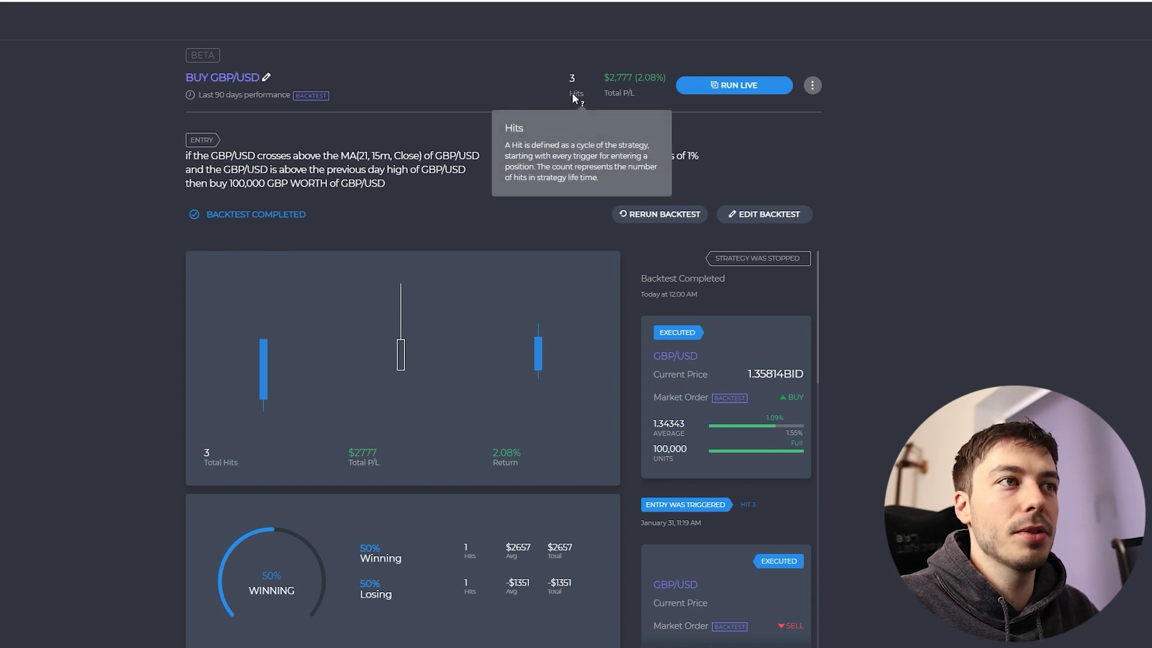
Step: Inspect the backtest hits on the chart, then reopen the strategy via EDIT BACKTEST
mouse_move(265, 379)
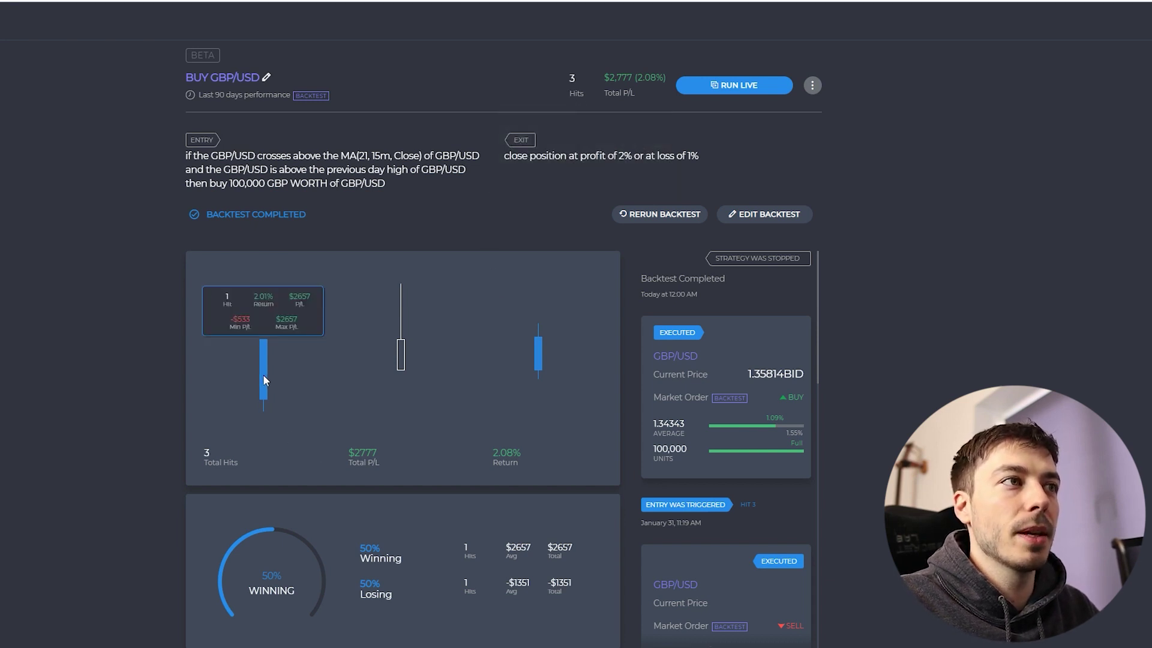
mouse_move(397, 348)
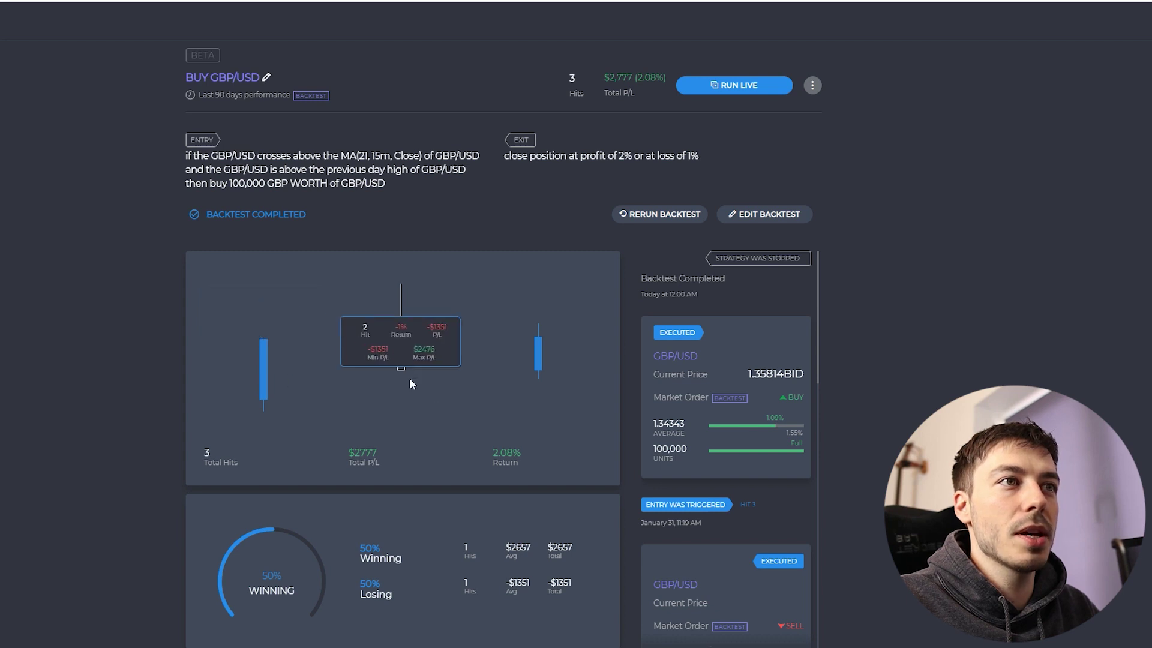
mouse_move(537, 359)
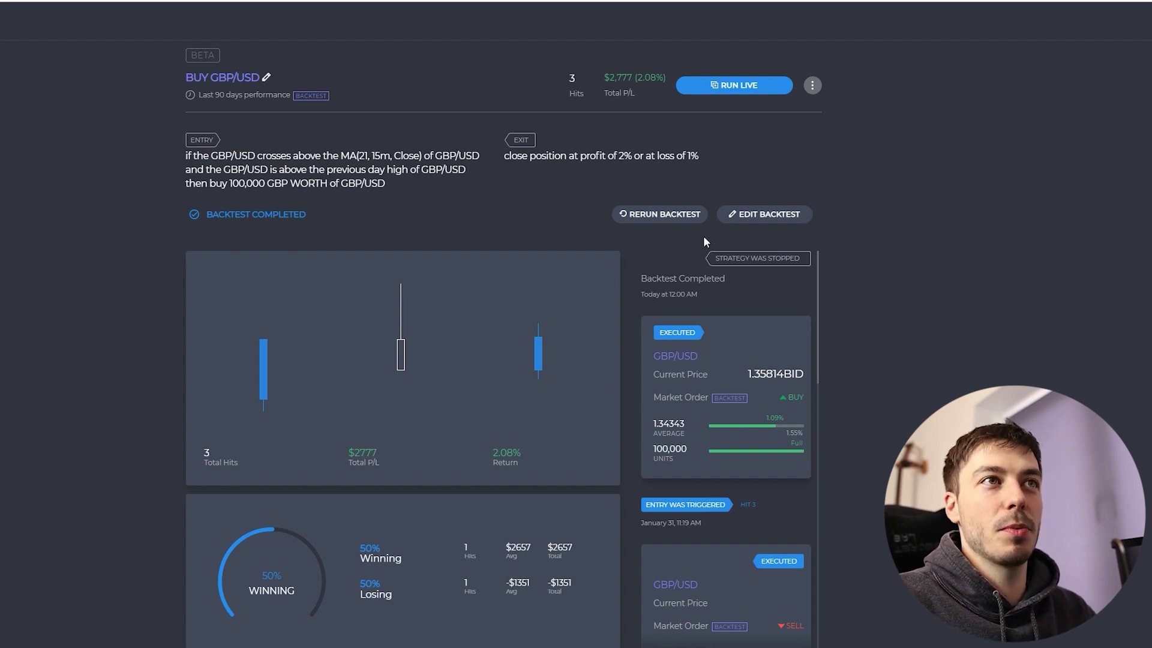
left_click(767, 223)
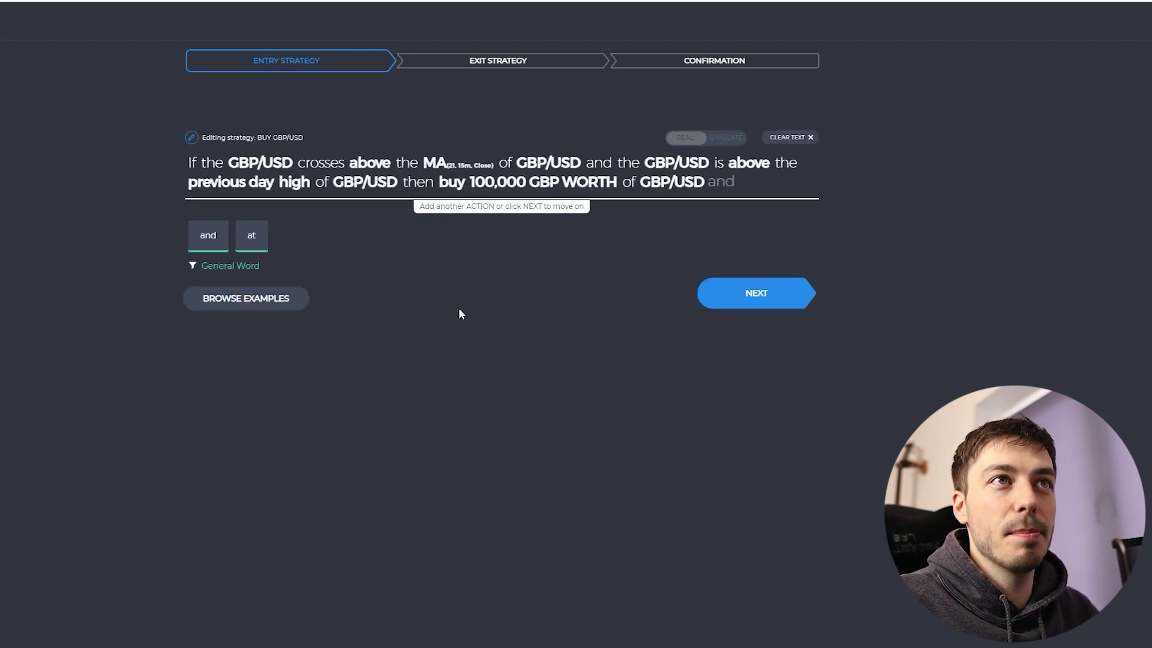
Step: On the exit step, change the profit target from 2% to 1%
left_click(760, 300)
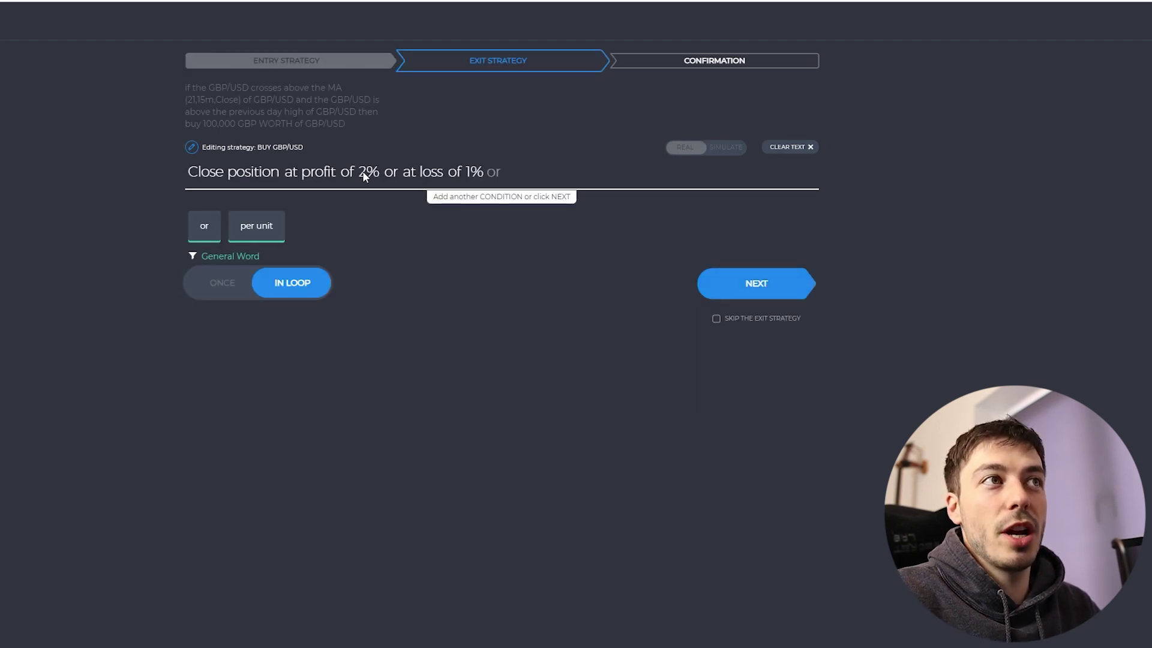
key("BackSpace")
key("BackSpace")
key("BackSpace")
key("BackSpace")
key("BackSpace")
key("BackSpace")
key("BackSpace")
key("BackSpace")
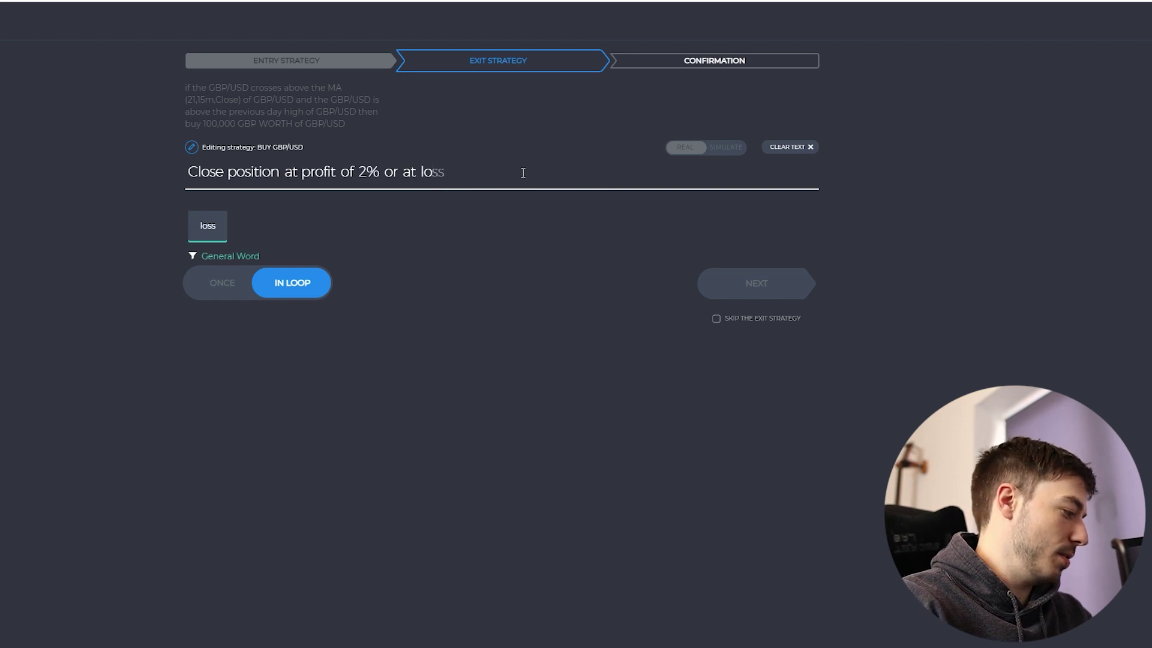
key("BackSpace")
key("BackSpace")
key("BackSpace")
key("BackSpace")
key("BackSpace")
key("BackSpace")
key("BackSpace")
key("BackSpace")
key("BackSpace")
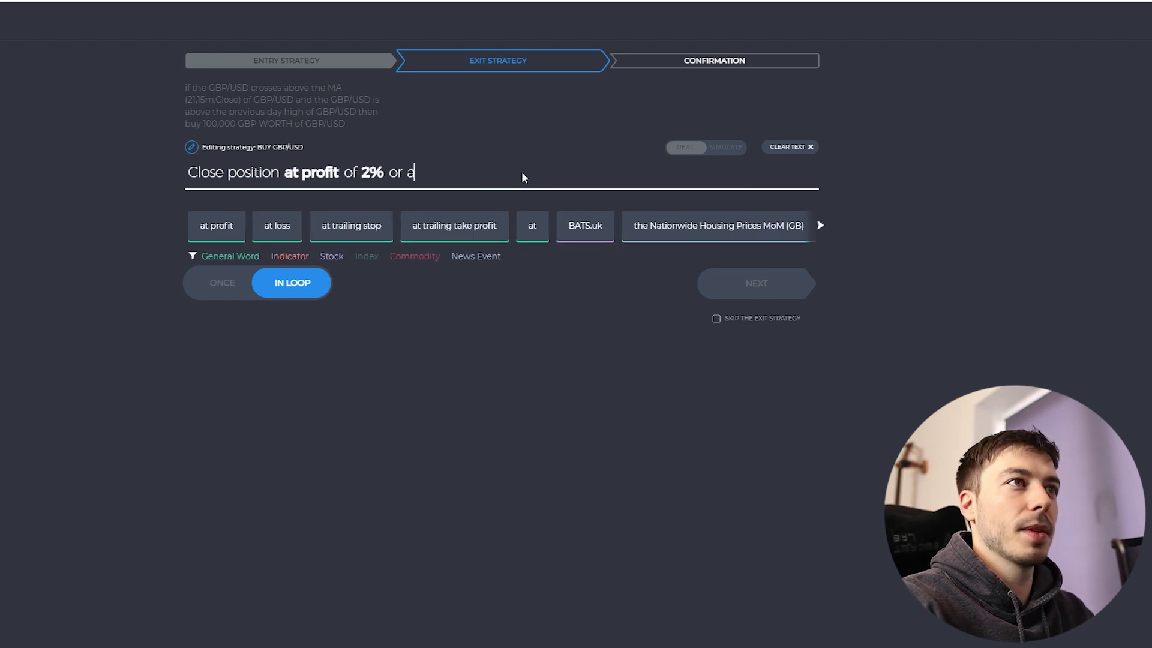
key("BackSpace")
key("BackSpace")
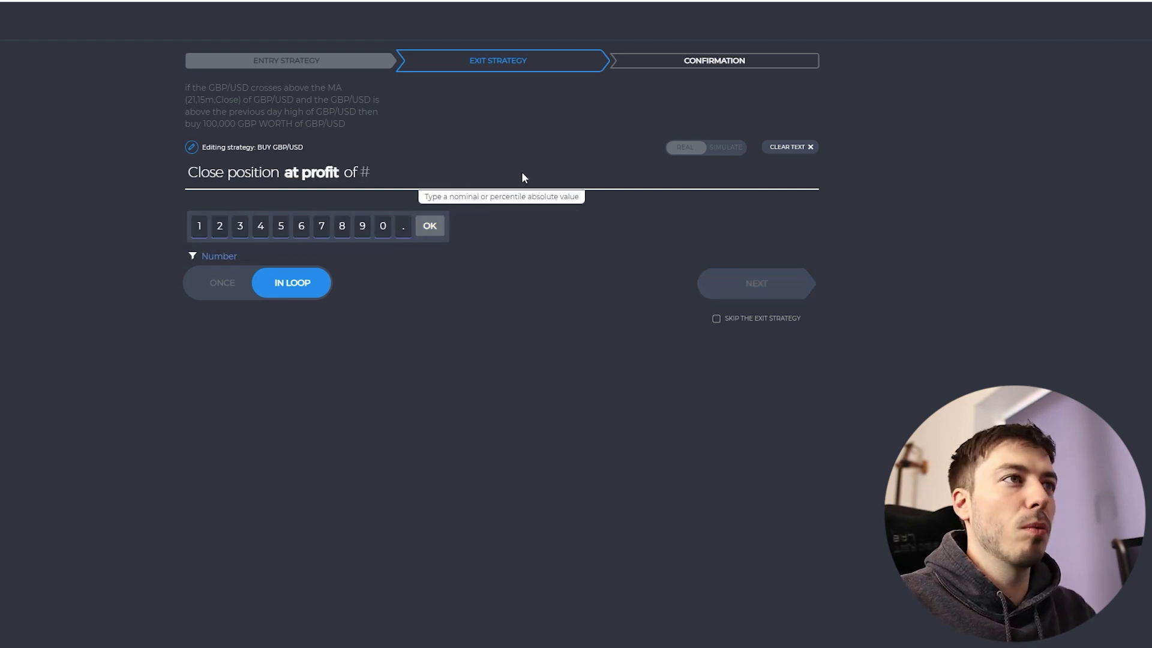
type("1")
left_click(534, 232)
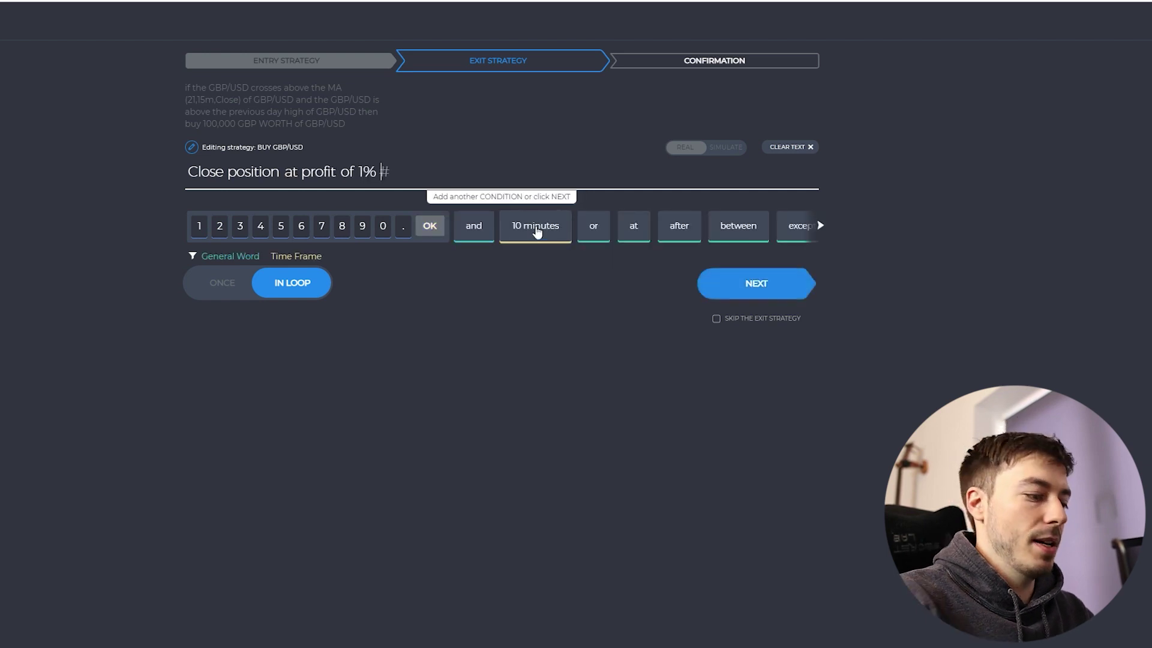
Step: Re-add 'or at loss of 1%', fixing the typo, and advance to confirmation
type("or at")
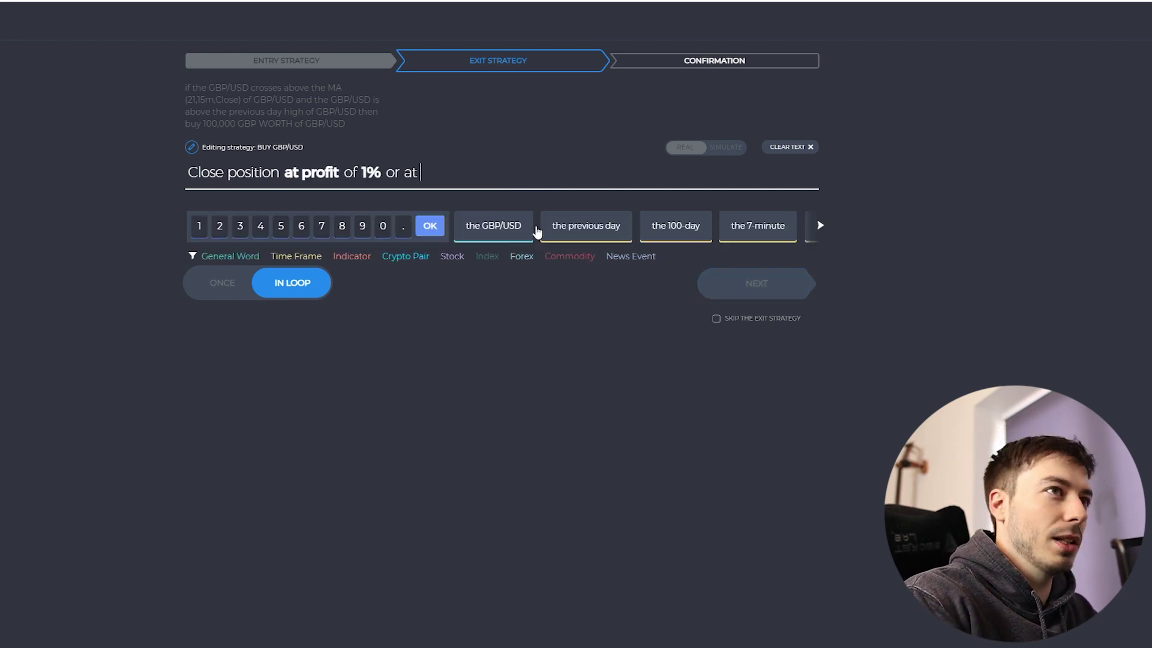
type(" loss f1")
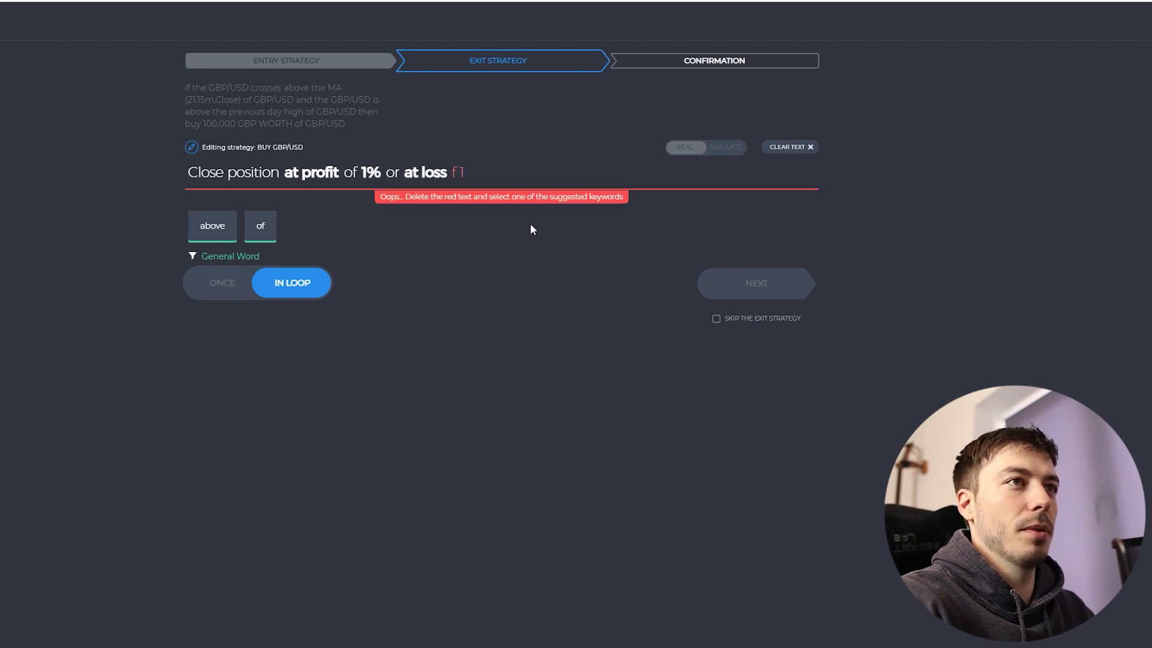
key("BackSpace")
key("BackSpace")
key("BackSpace")
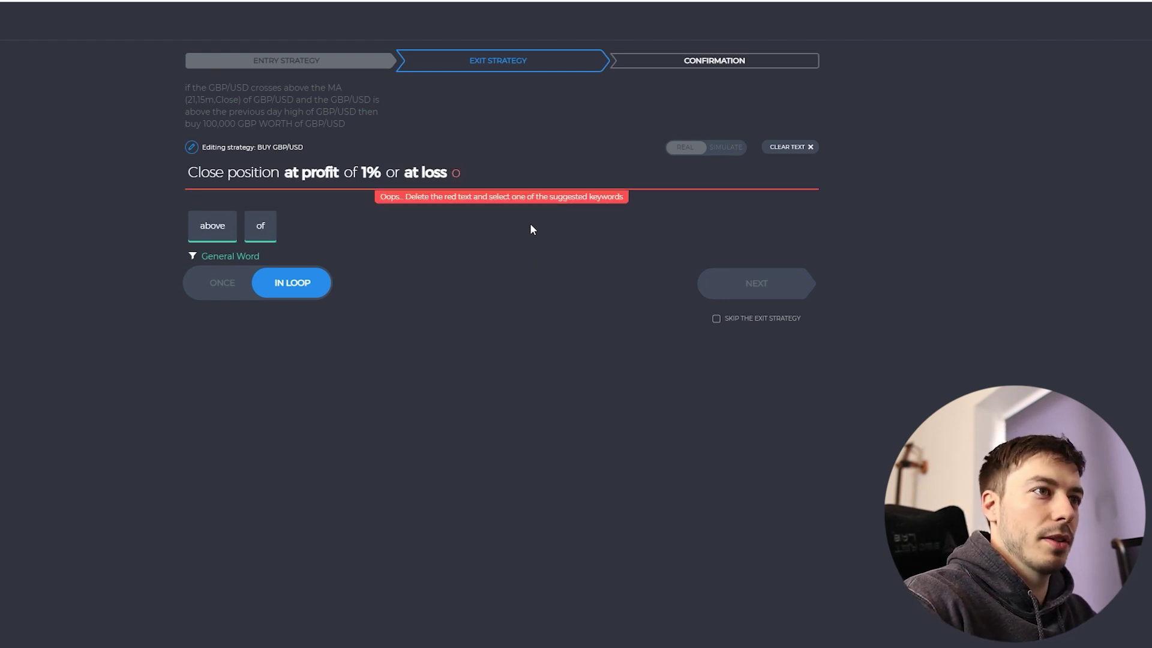
type("of 1")
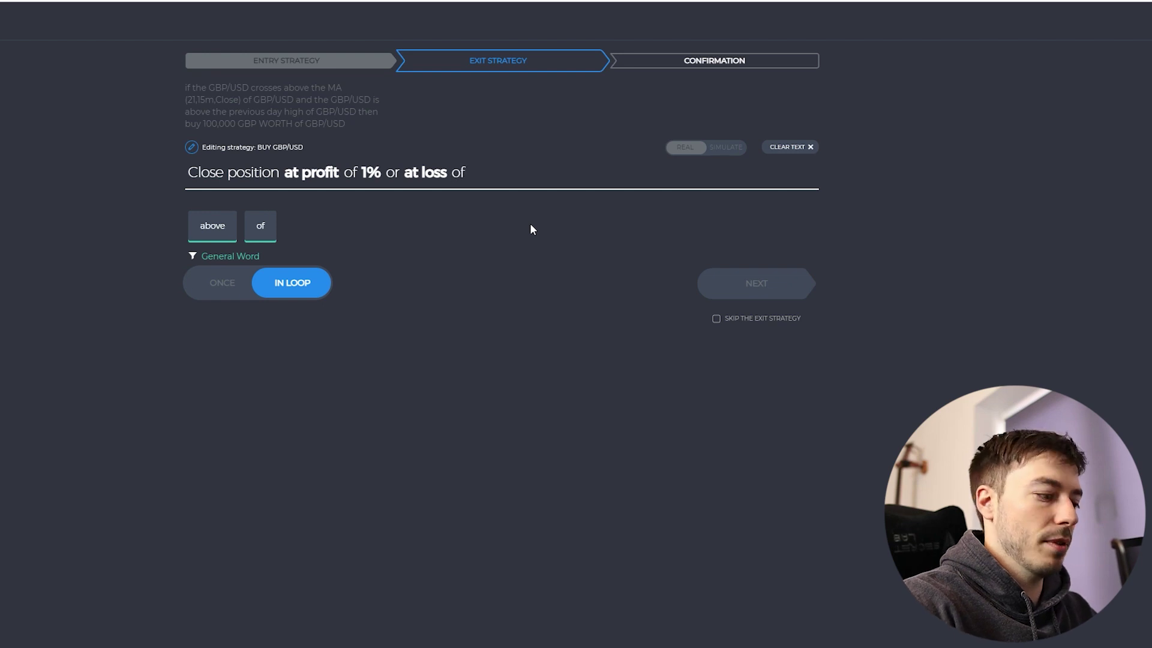
left_click(531, 228)
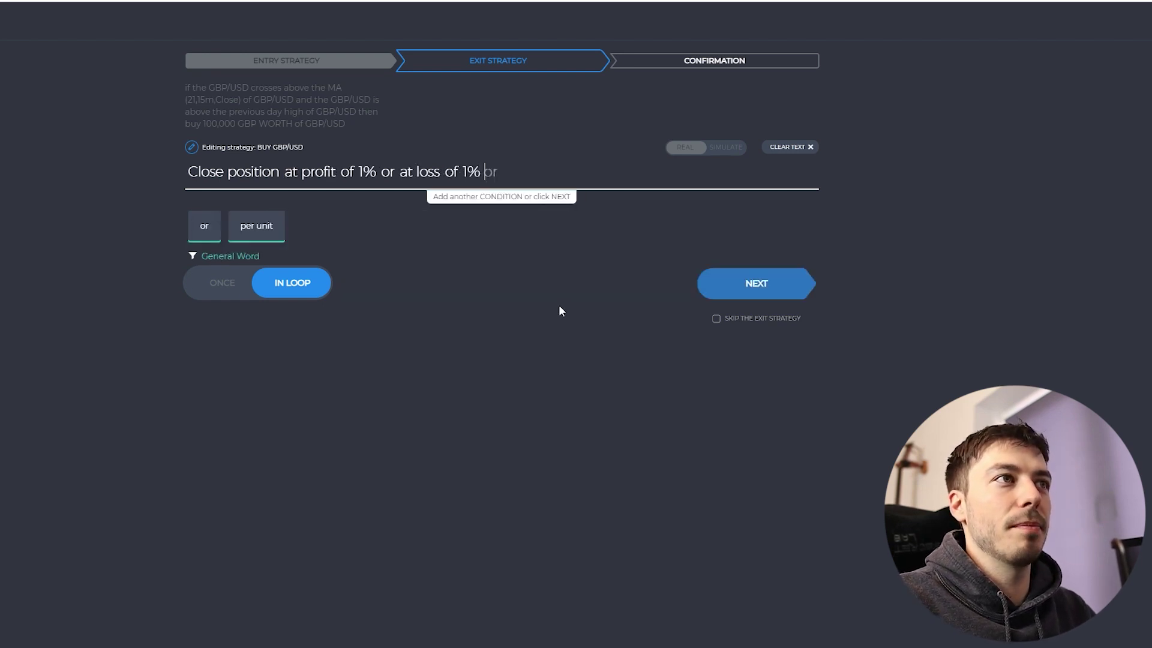
left_click(792, 297)
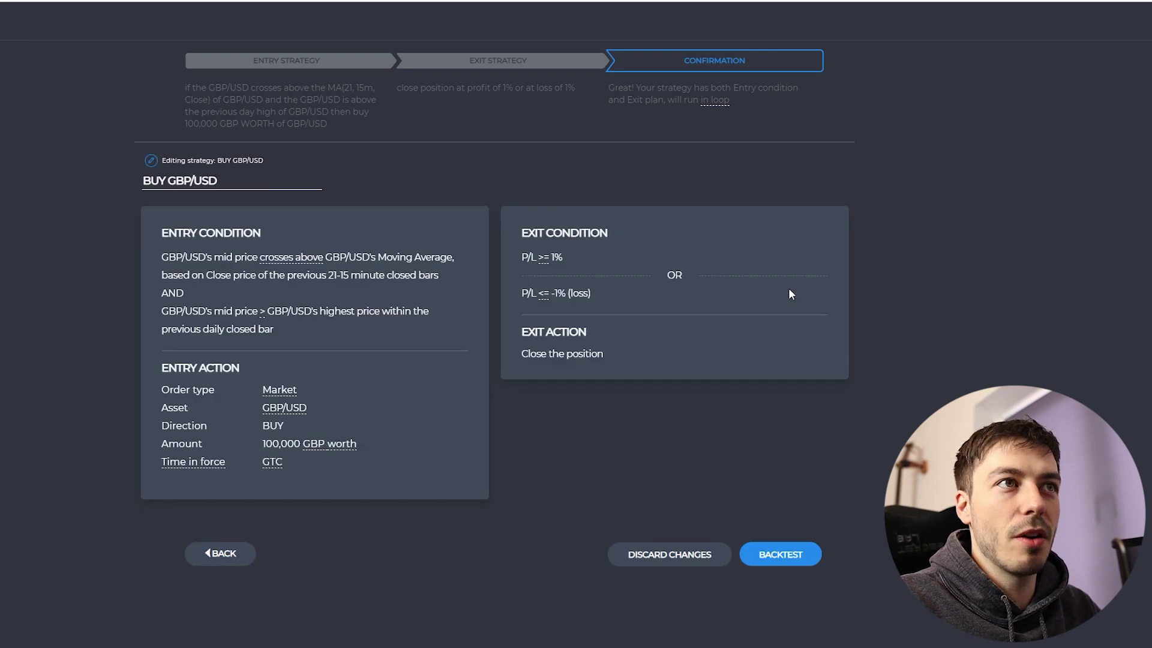
Step: Launch a backtest of the edited BUY GBP/USD strategy from the Confirmation page
left_click(776, 560)
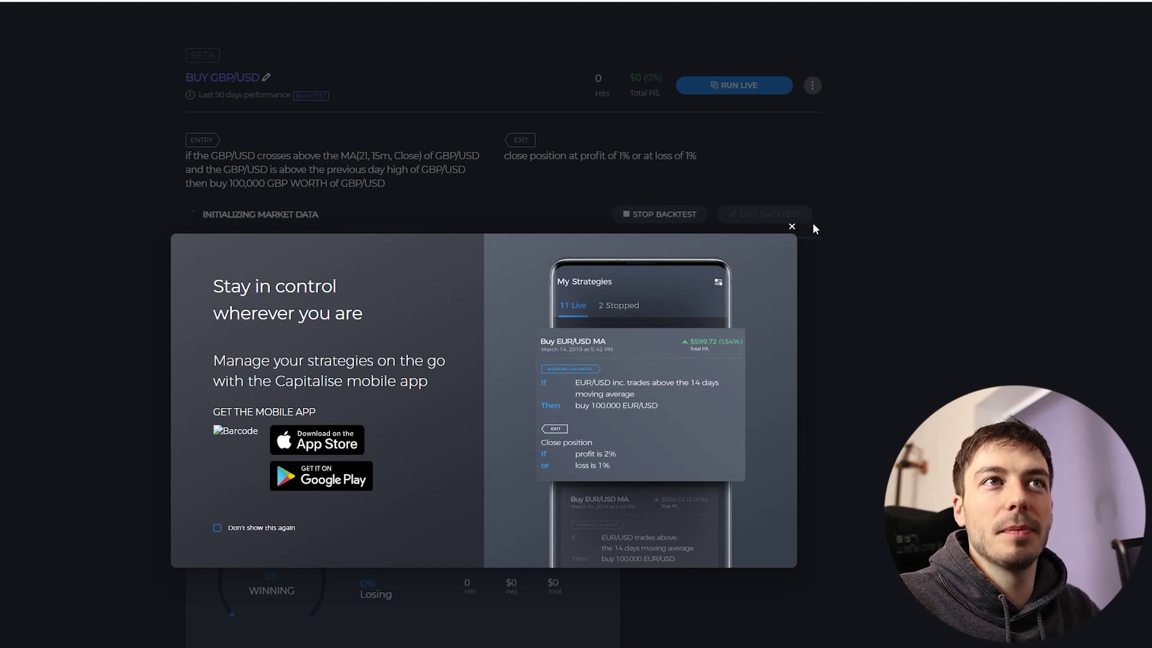
Step: Dismiss the 'Stay in control' mobile-app popup and check the strategy's three-dot options menu
left_click(792, 227)
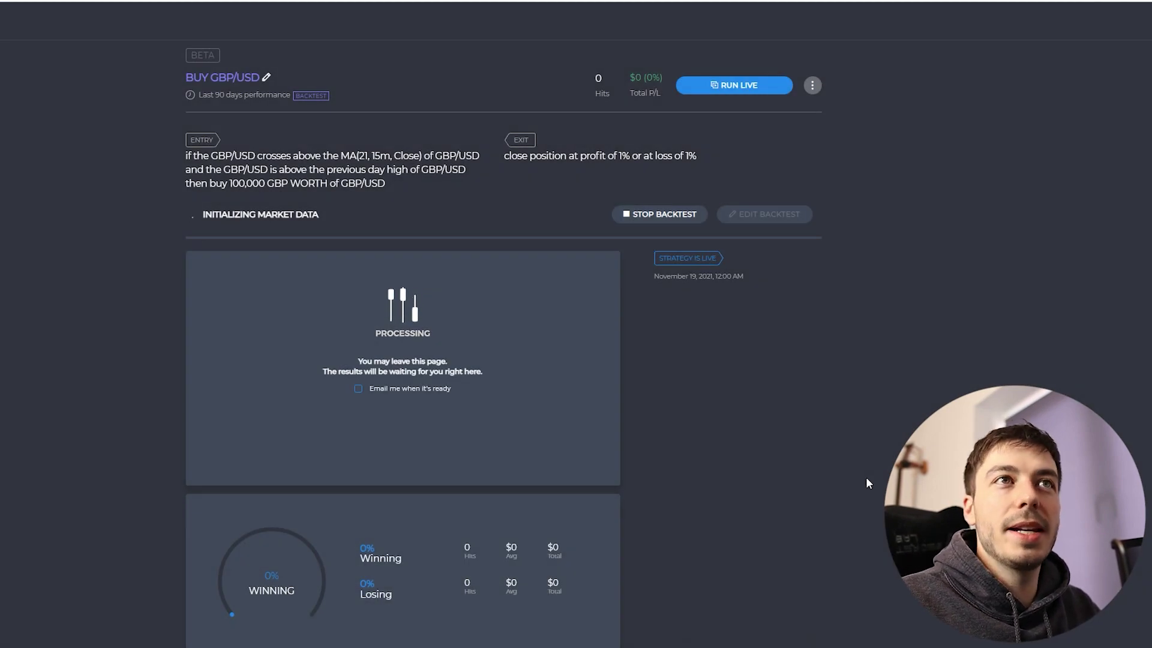
left_click(812, 85)
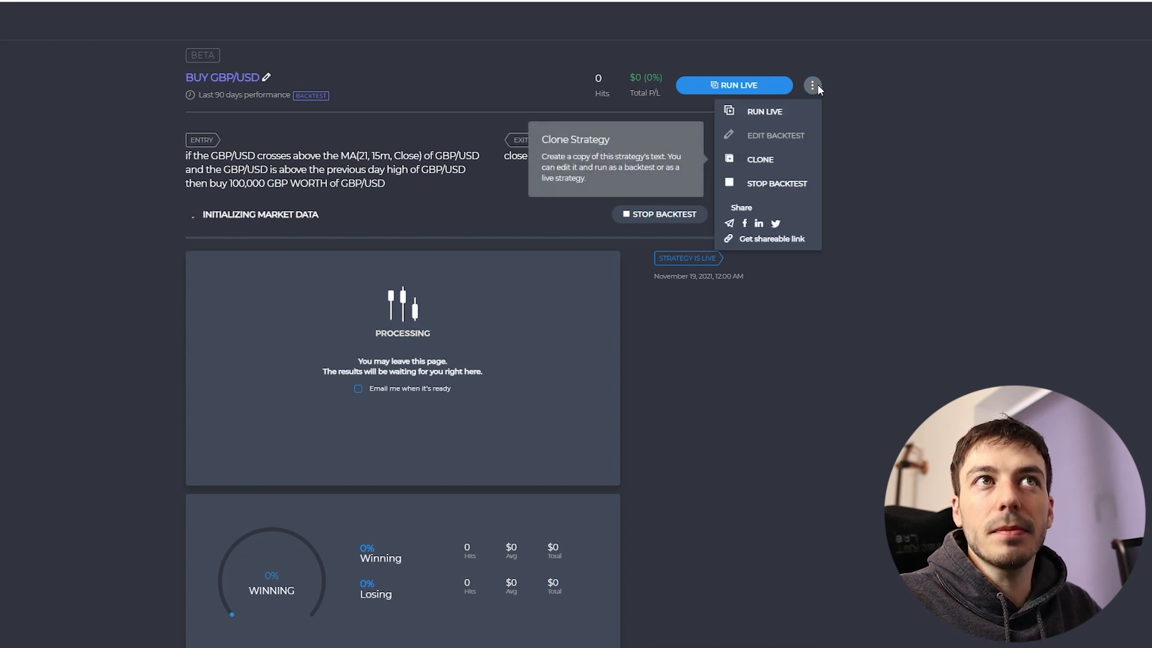
left_click(813, 85)
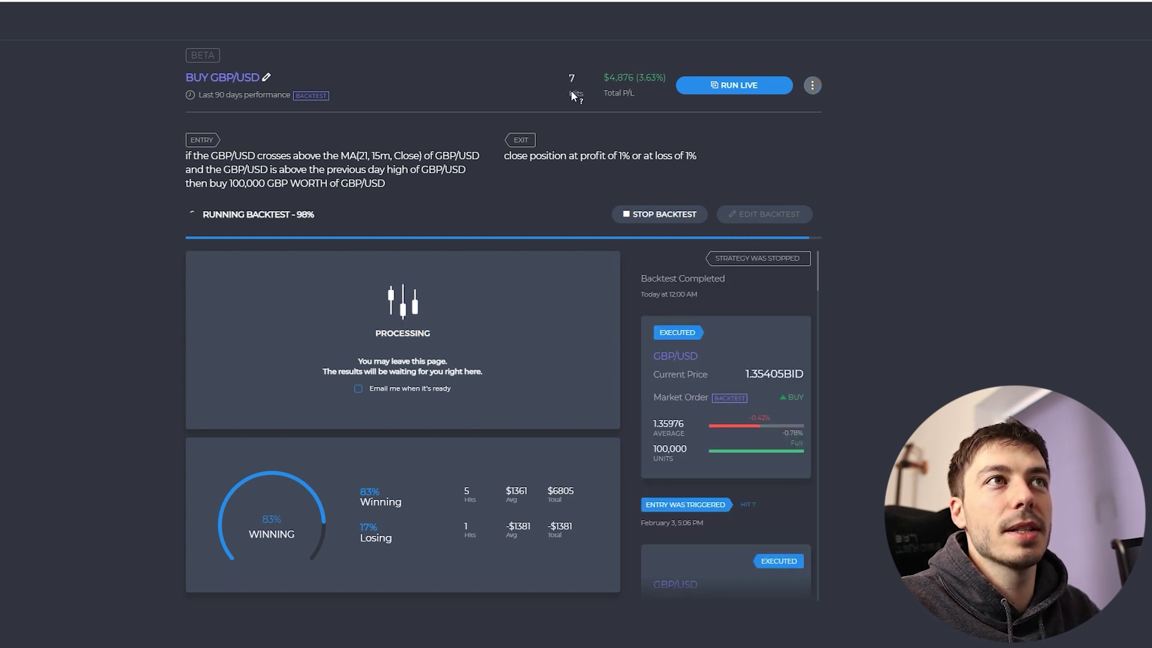
Step: Let the backtest finish and read the Hits definition in its tooltip
mouse_move(570, 91)
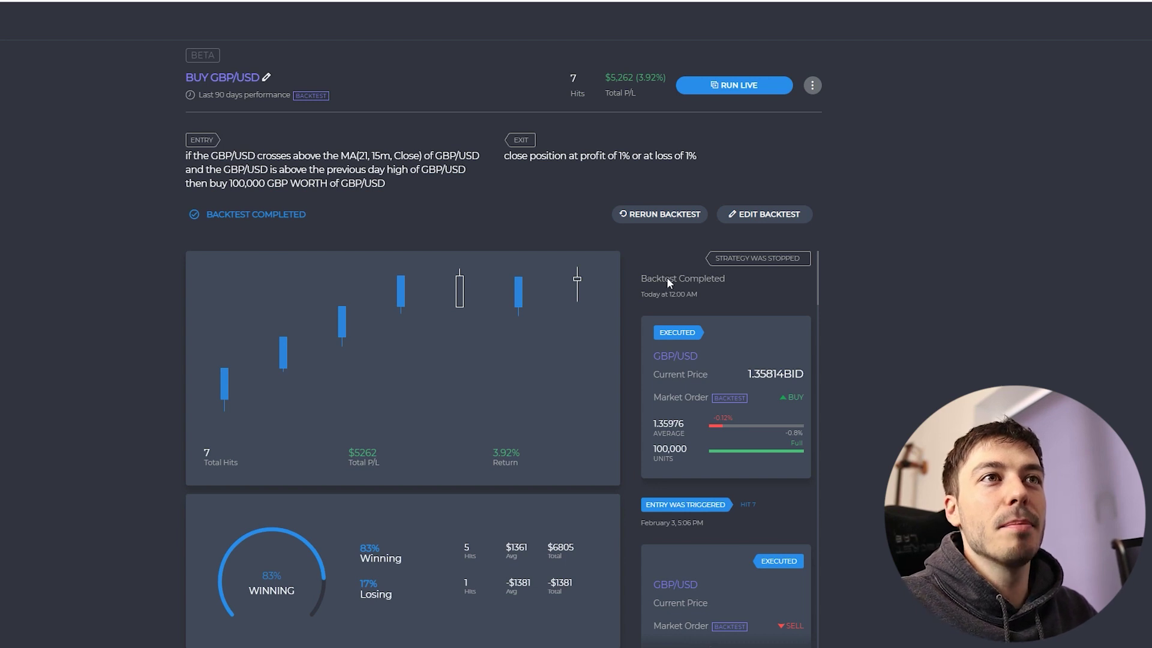
Step: Edit the backtest's exit to close at 1% profit or a 0.5% loss
left_click(765, 216)
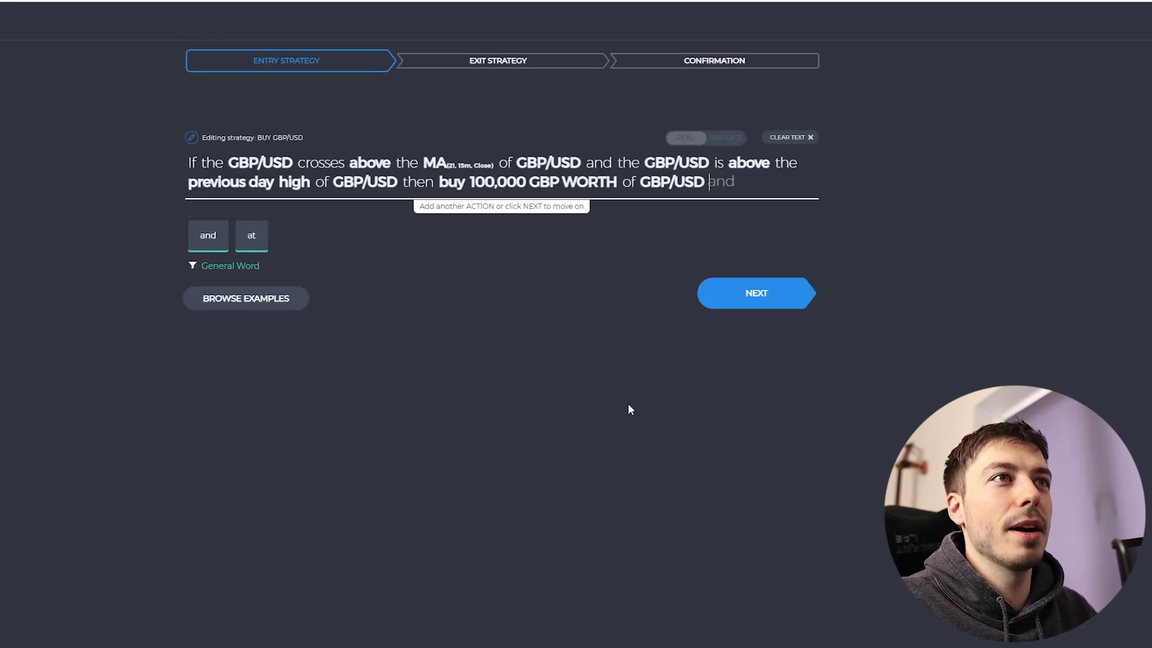
left_click(762, 307)
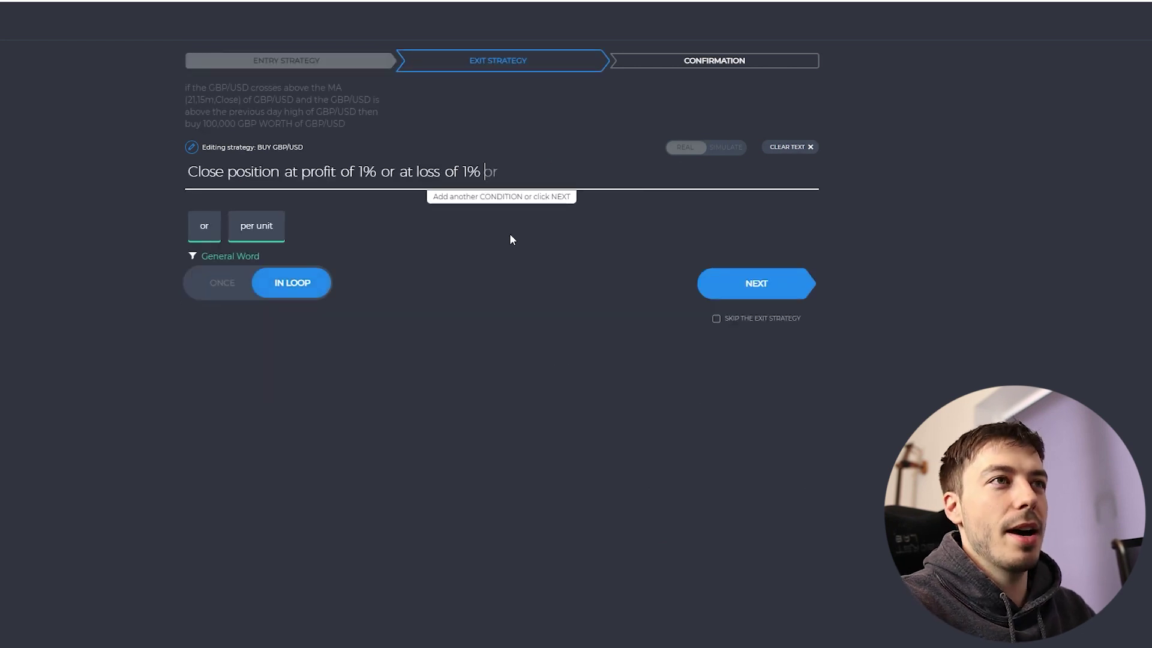
key("BackSpace")
key("BackSpace")
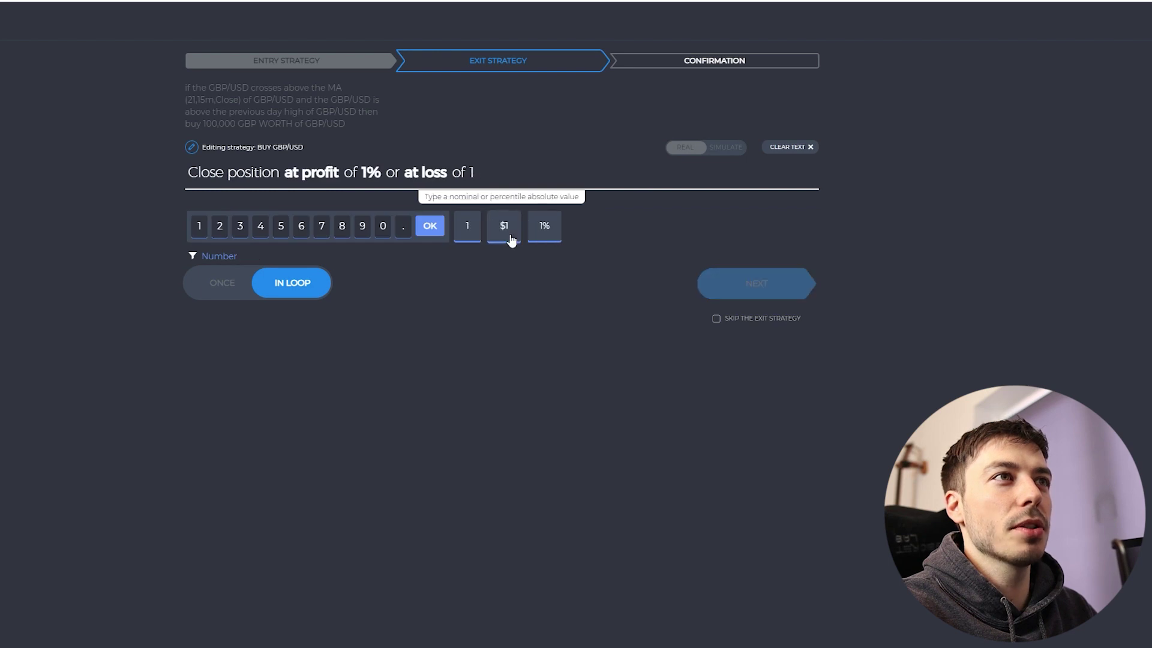
key("BackSpace")
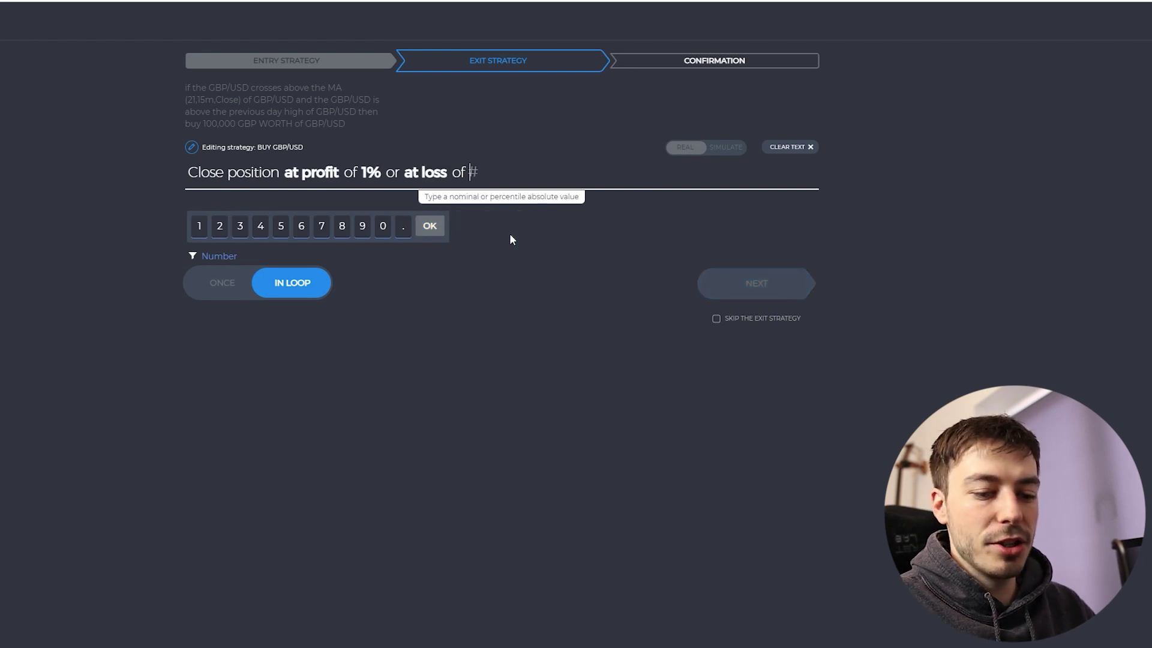
type("0.5")
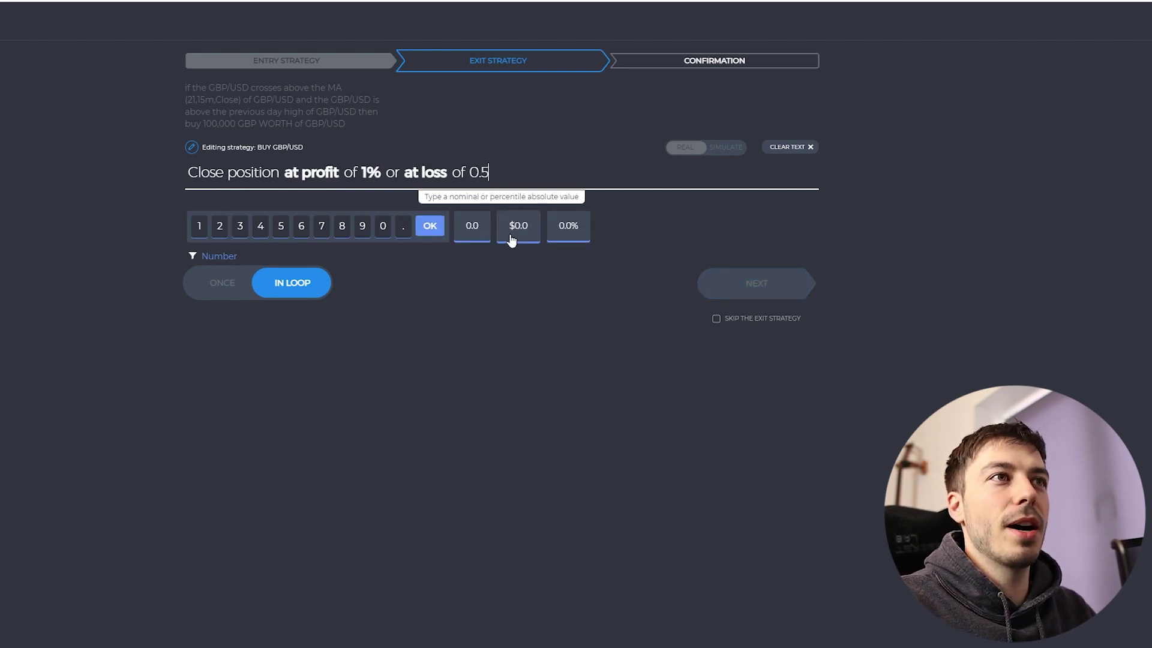
left_click(567, 231)
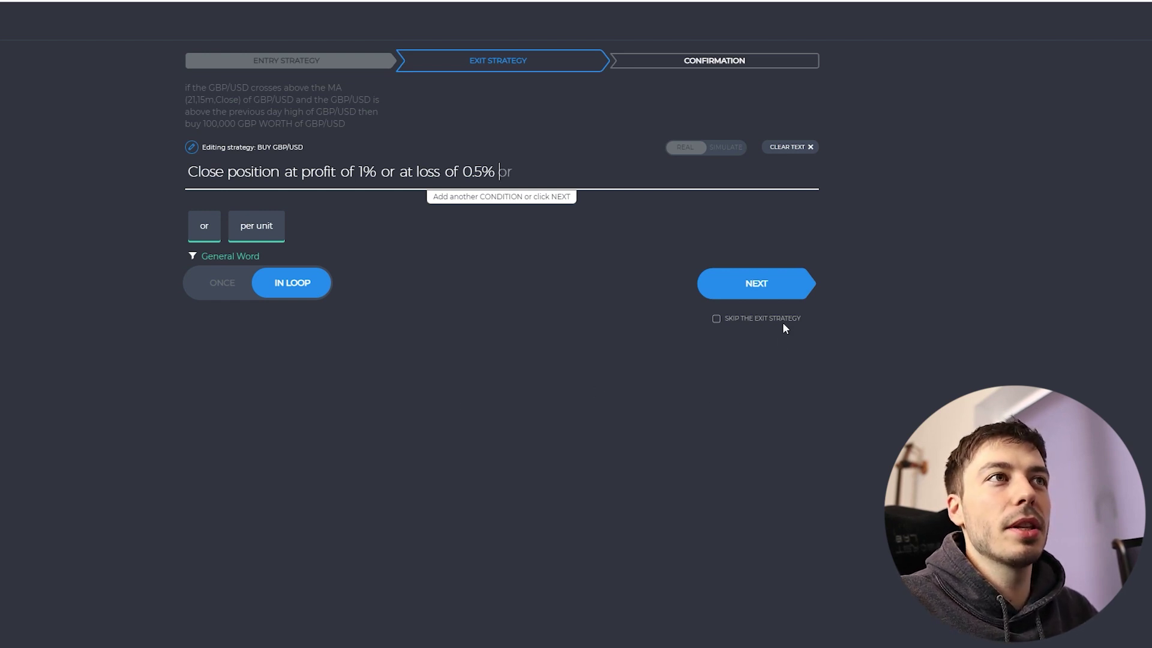
left_click(757, 288)
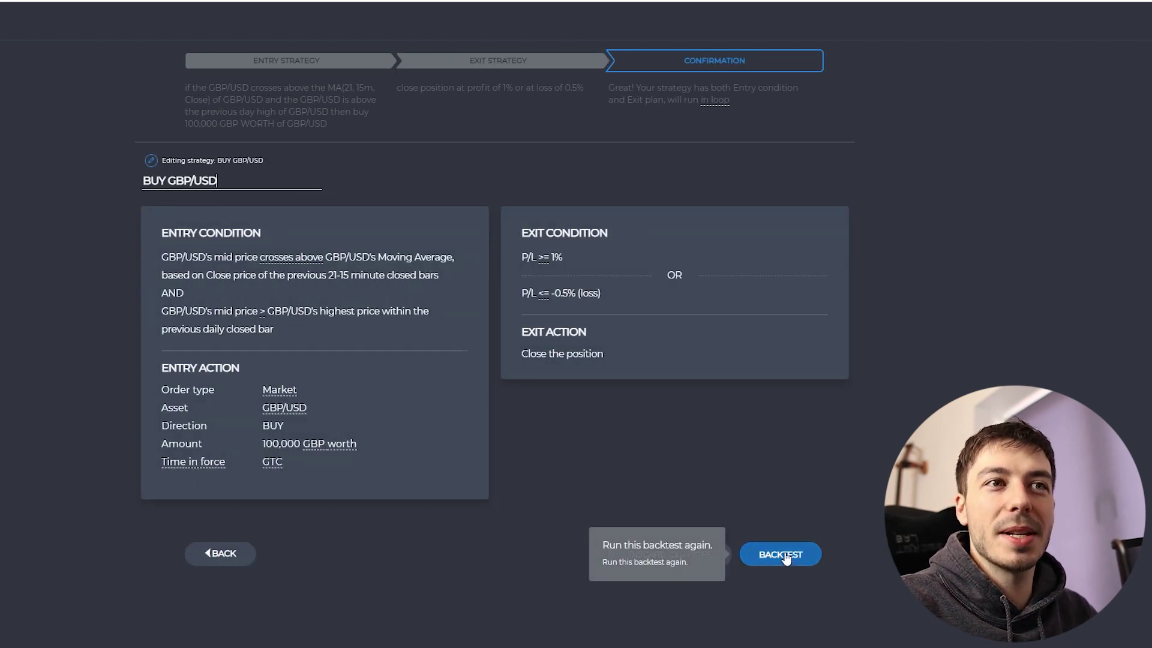
Step: Rerun the backtest with the 0.5% loss exit and review its Total P/L
left_click(785, 555)
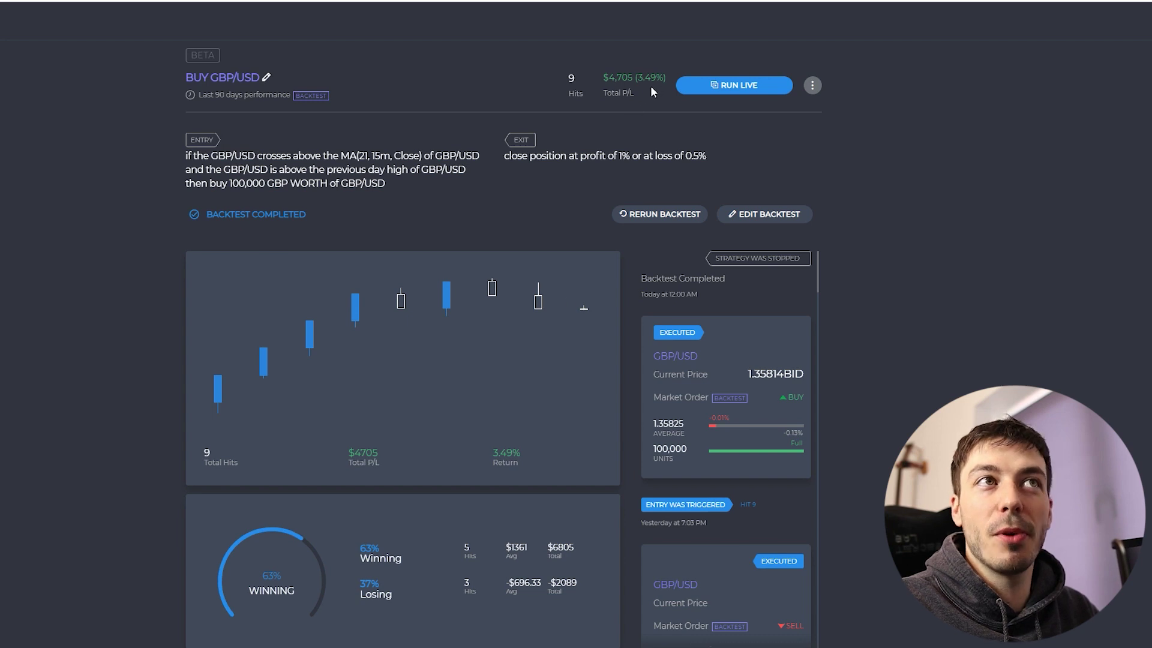
mouse_move(648, 96)
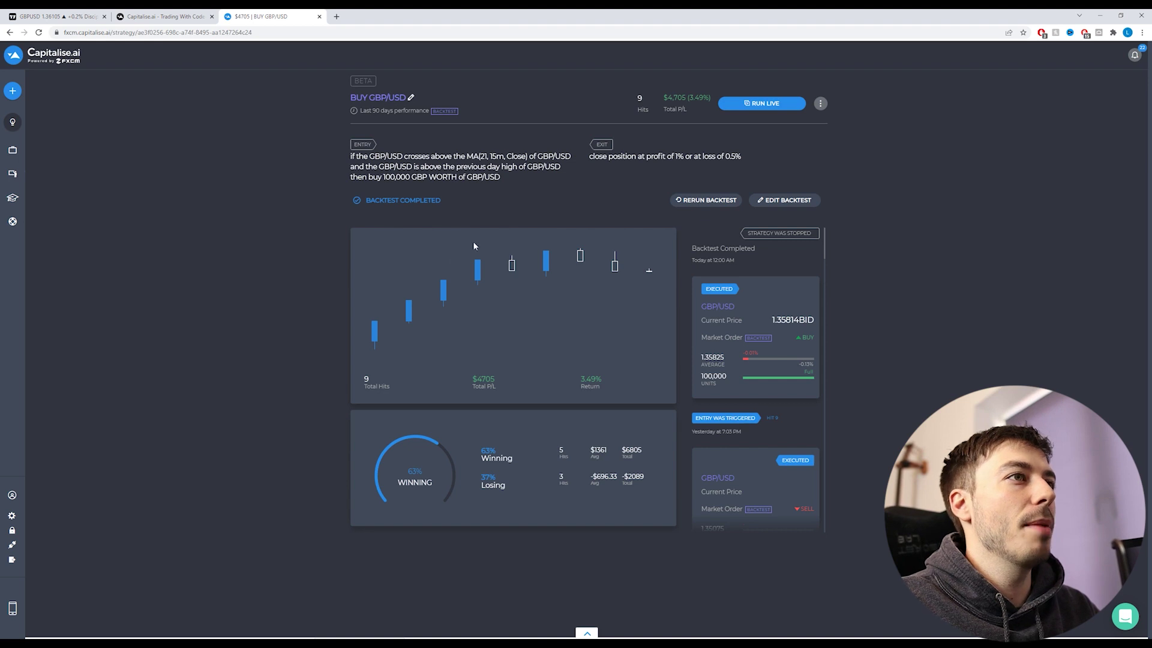
Step: Clone the latest 0.5%-loss BUY GBP/USD backtest from the My Strategies Backtests tab
mouse_move(18, 96)
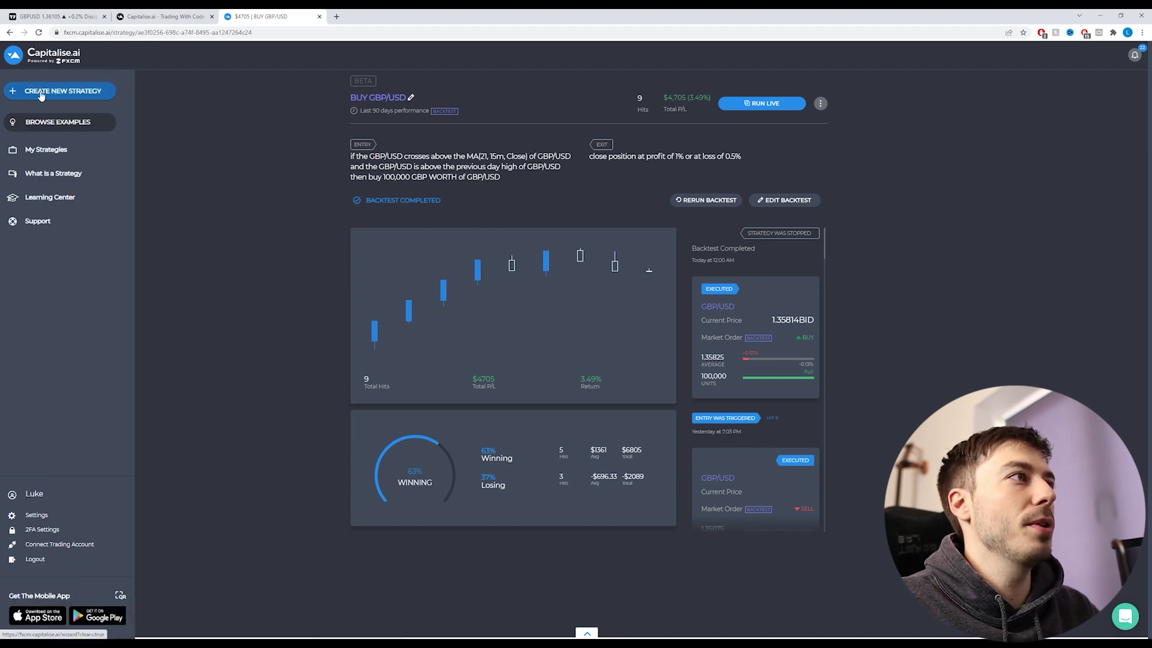
left_click(47, 150)
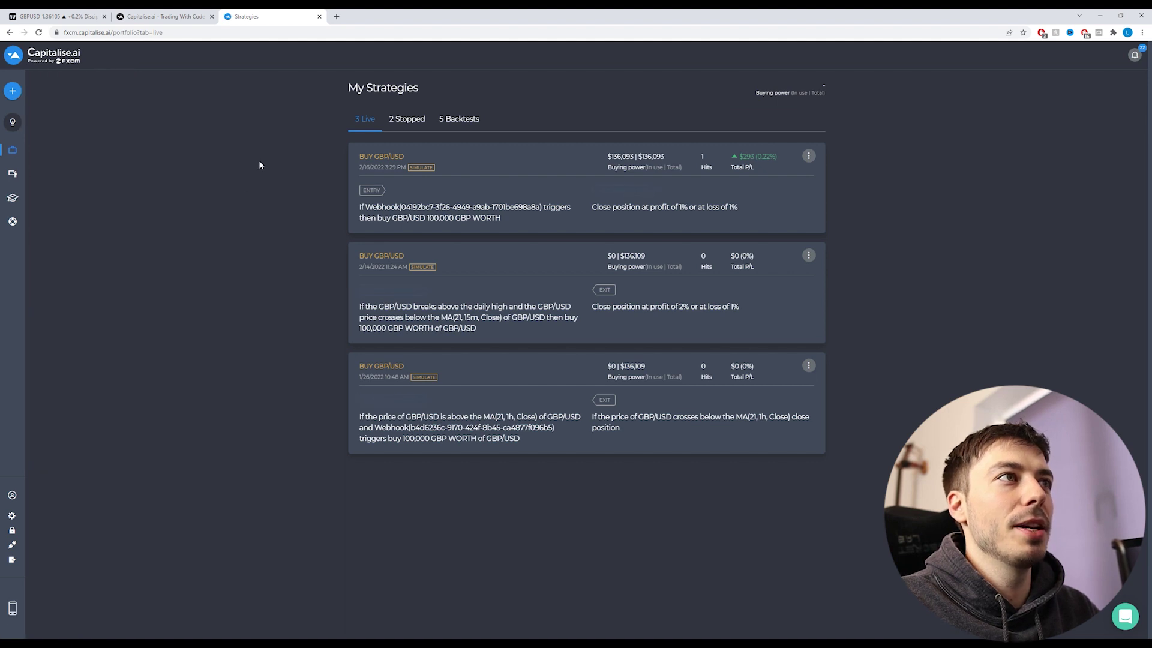
left_click(396, 119)
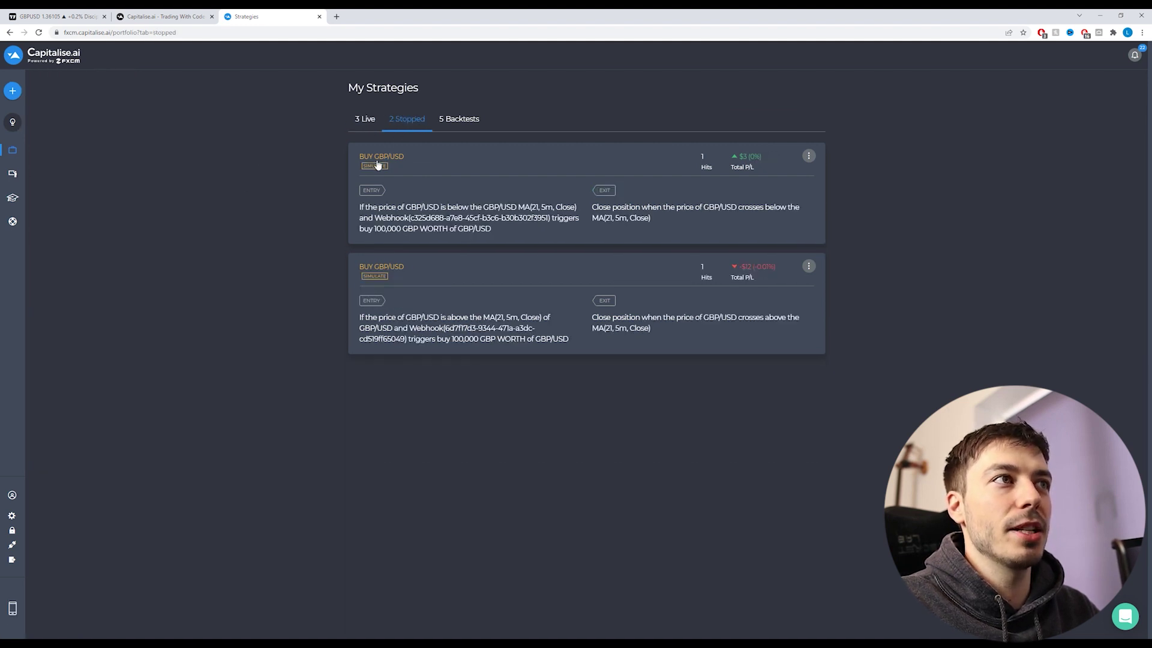
left_click(466, 119)
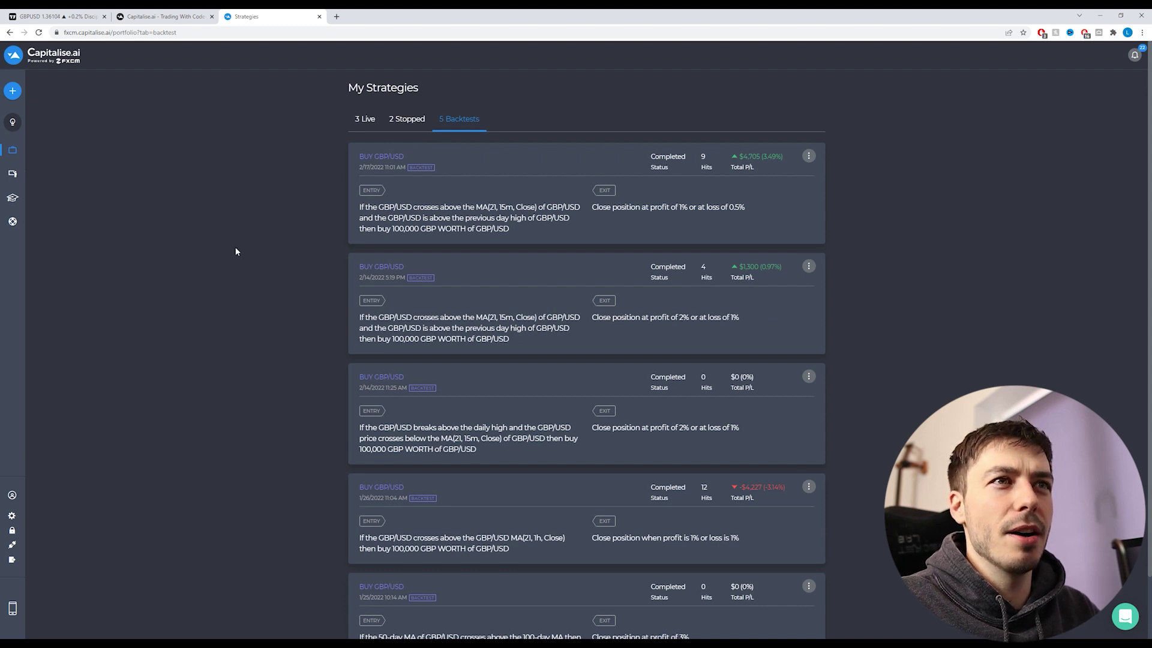
scroll(282, 247, "down", 1)
scroll(276, 245, "up", 1)
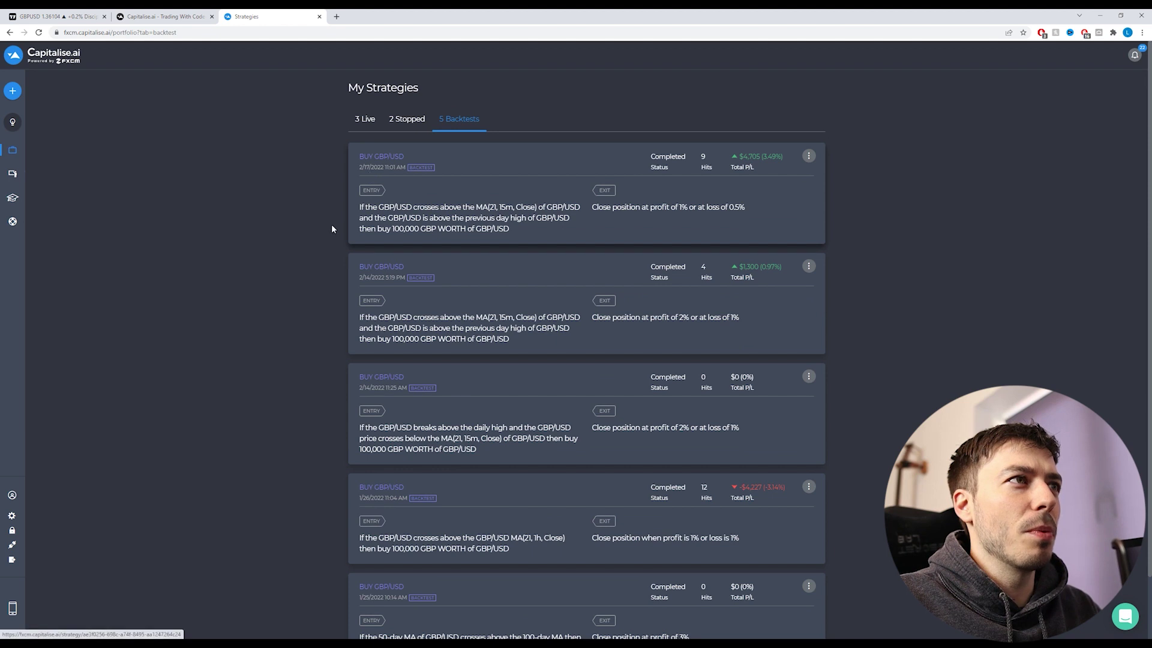
scroll(332, 227, "down", 1)
scroll(332, 226, "up", 1)
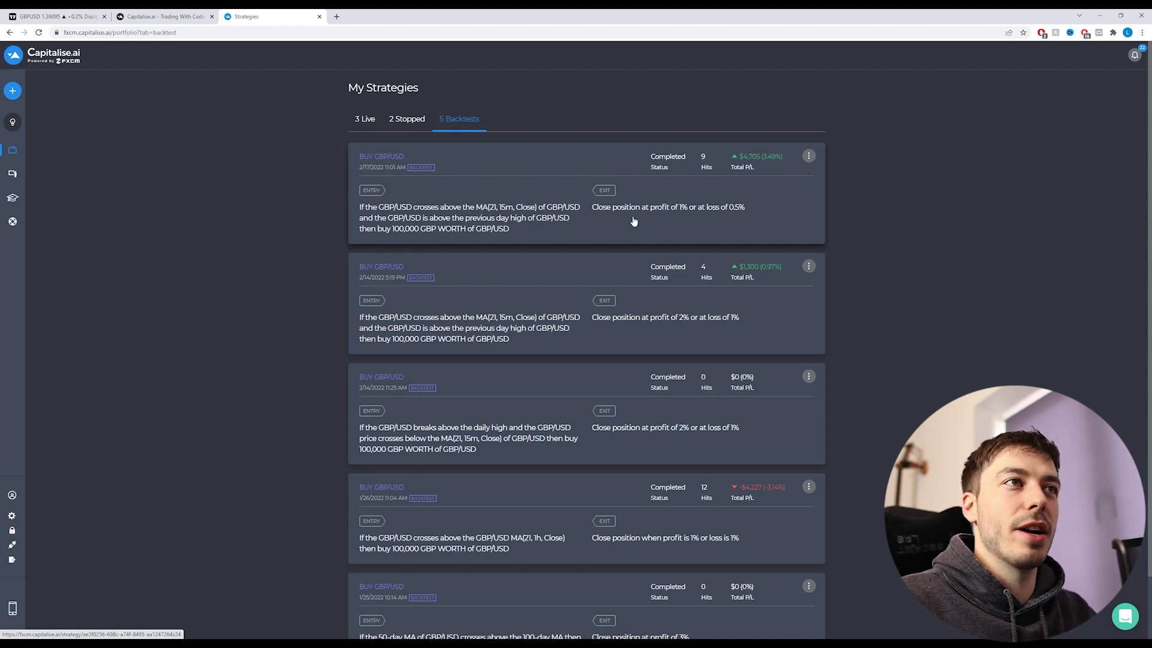
left_click(809, 157)
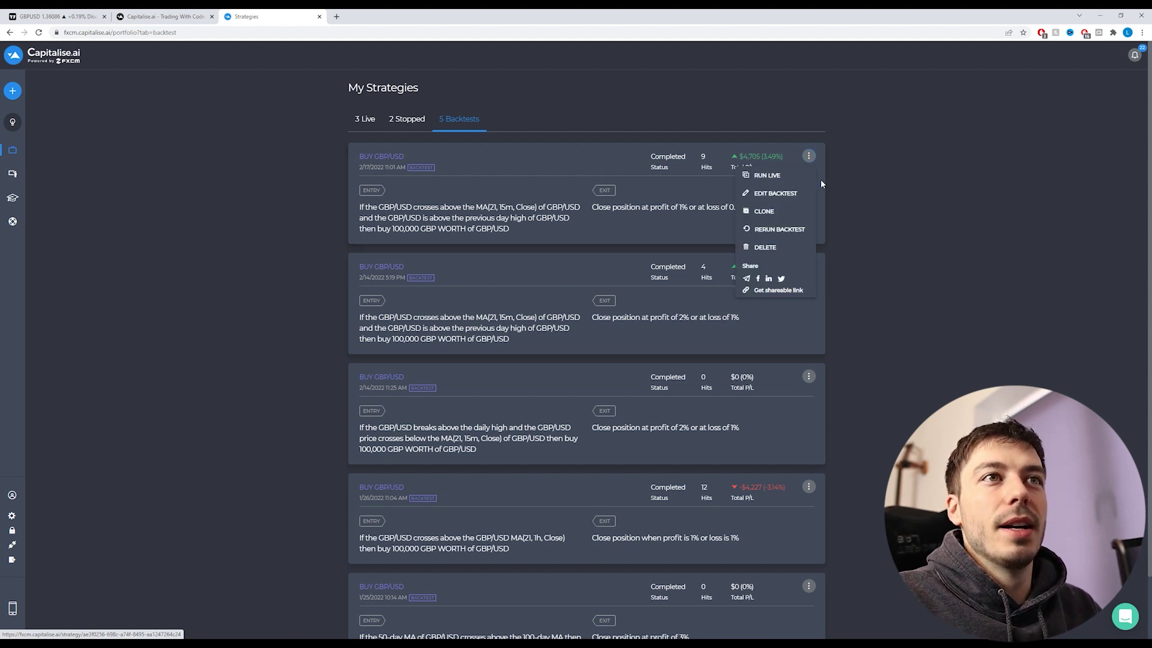
left_click(764, 211)
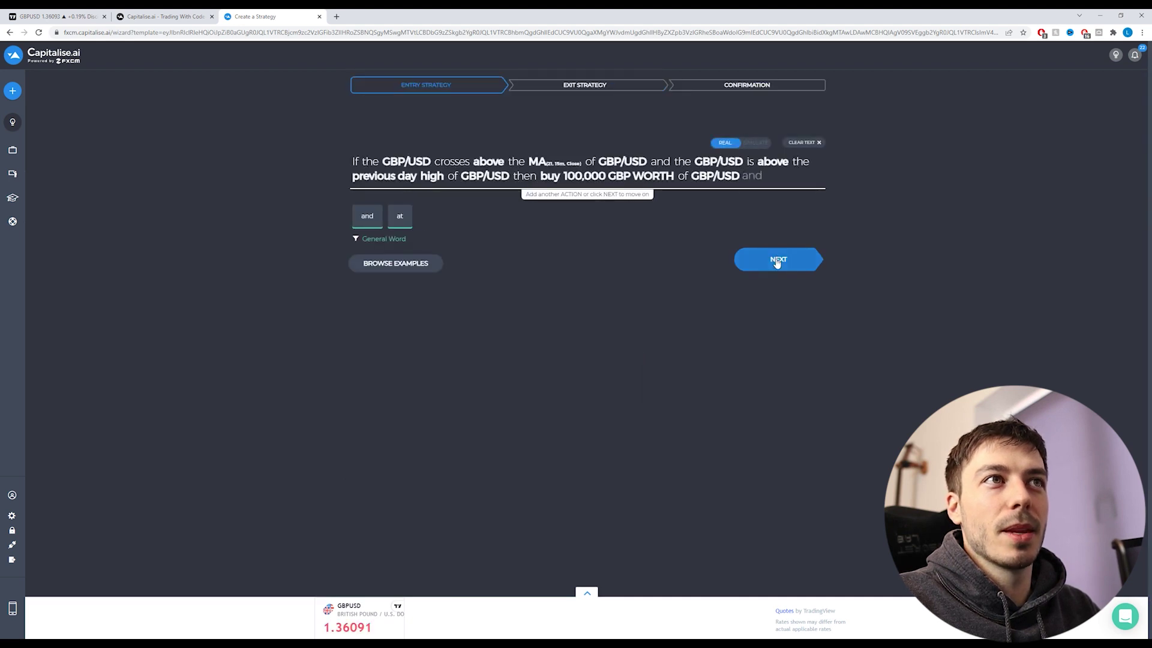
Step: Change the copied strategy's loss exit to 0.25% and simulate it as a 90-day backtest
left_click(777, 262)
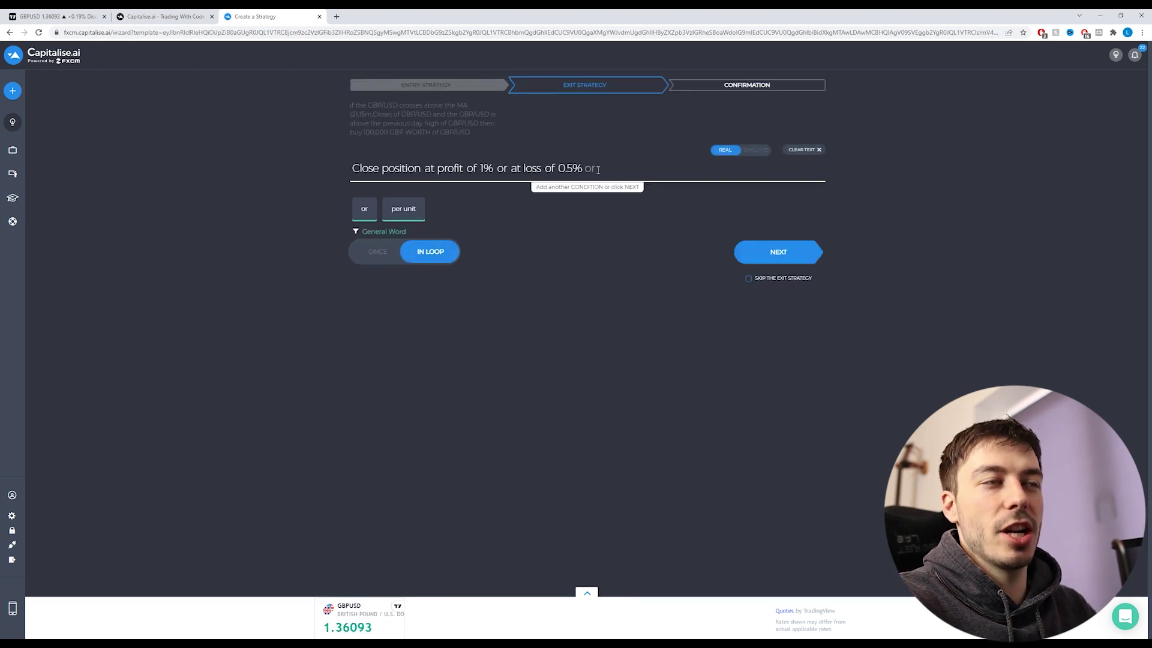
key("BackSpace")
key("BackSpace")
key("BackSpace")
type("25")
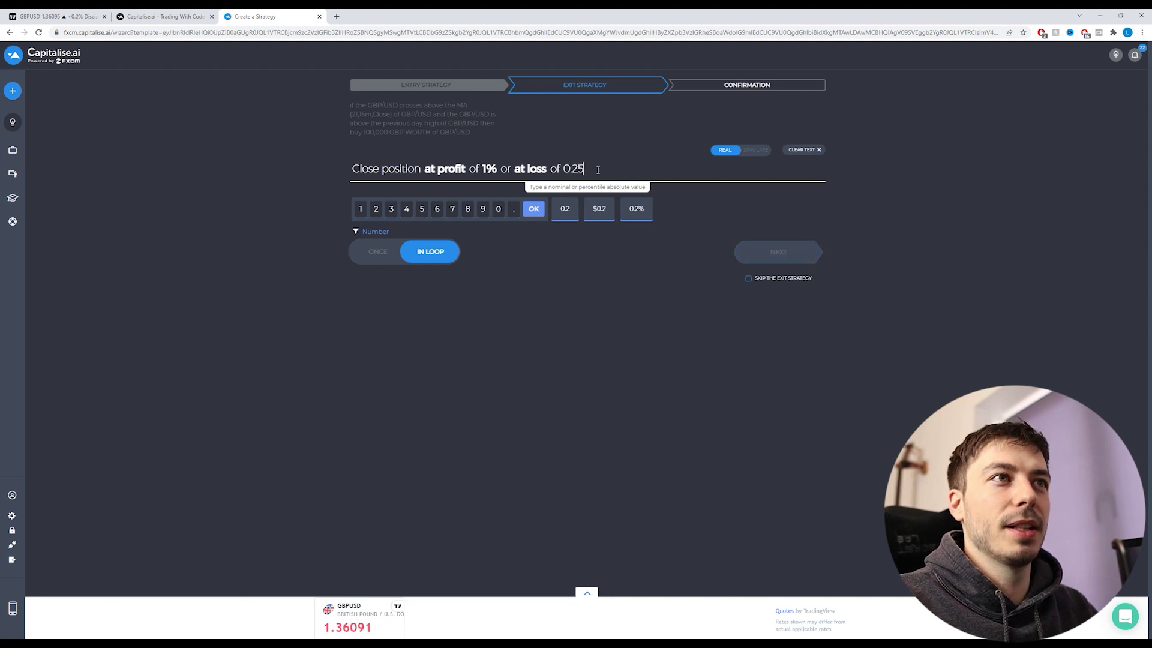
type("%")
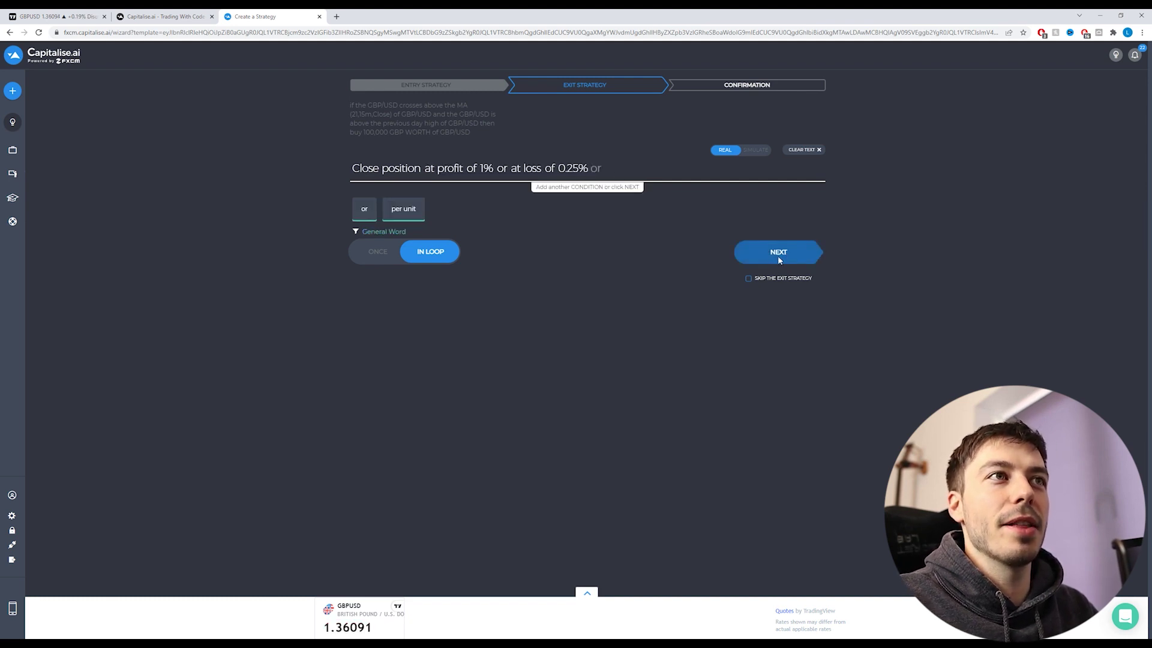
left_click(779, 257)
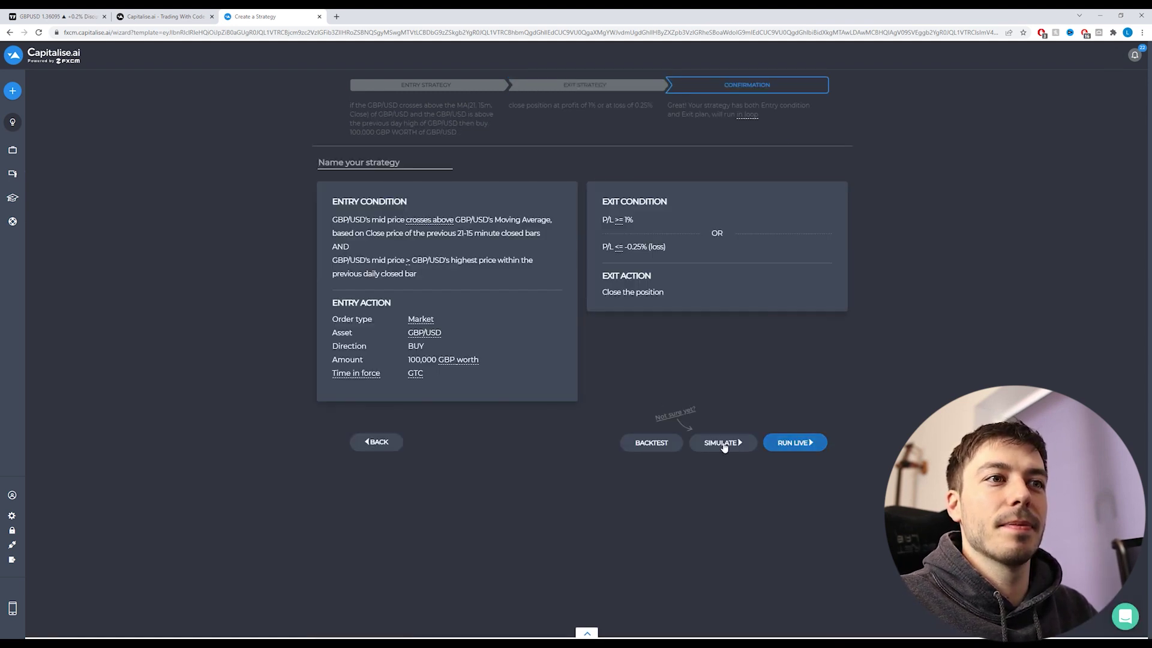
left_click(723, 444)
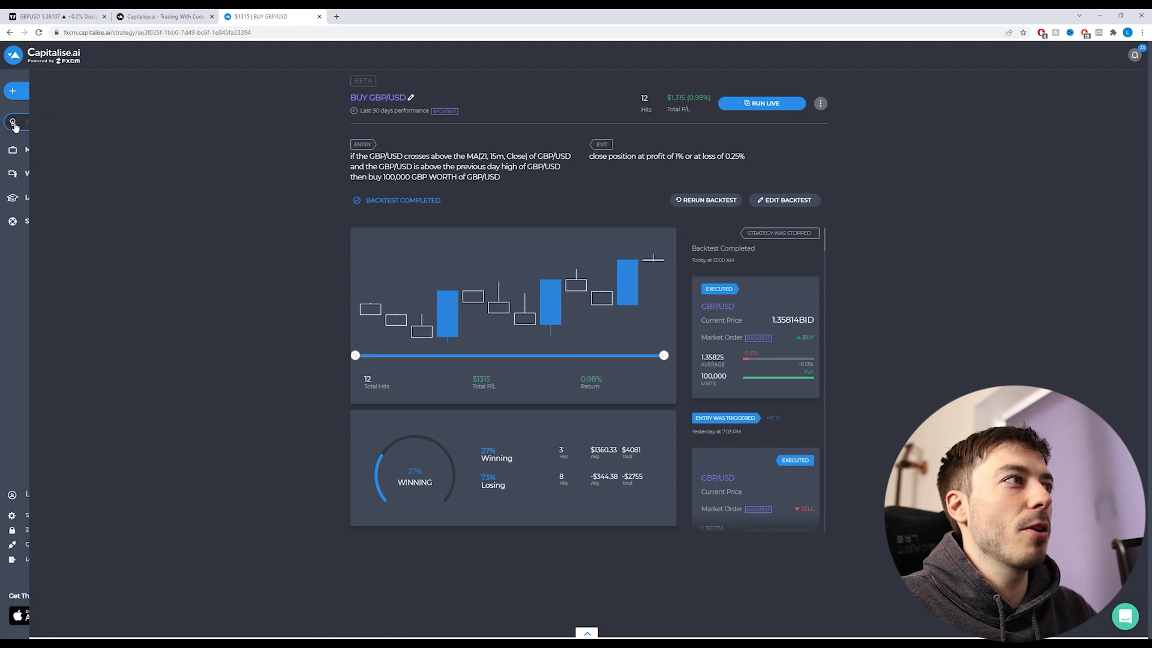
Step: Go to My Strategies and view the backtested strategies list
left_click(30, 147)
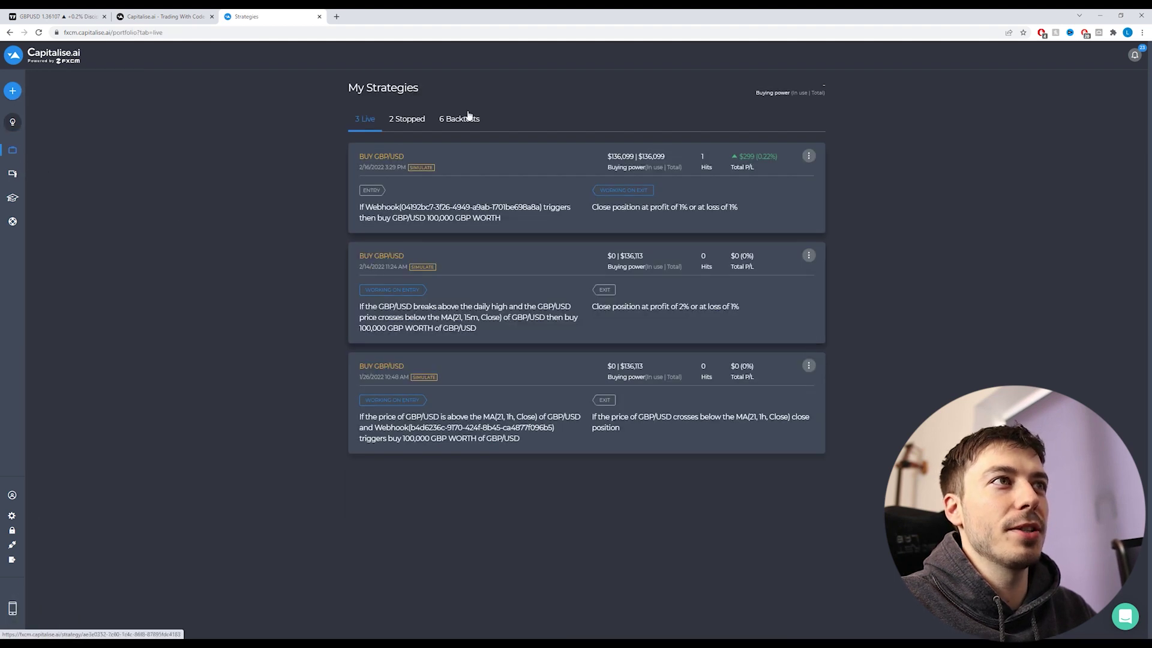
left_click(469, 123)
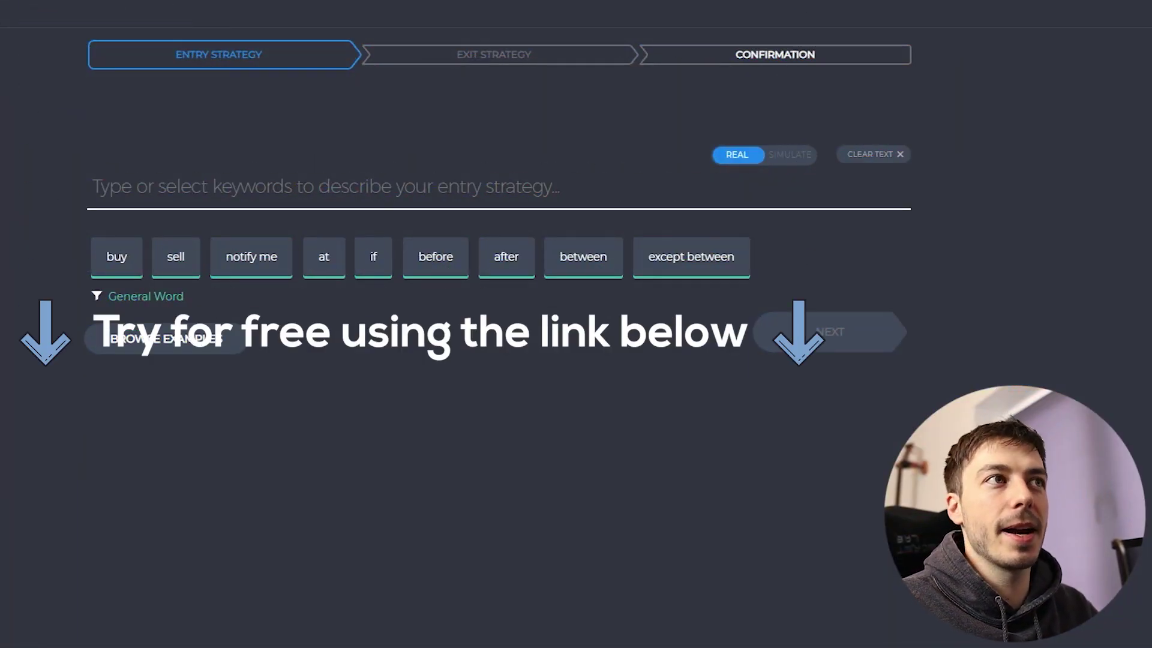
Step: Start the entry condition with 'If', browse the indicator keywords, then go to the TradingView chart
left_click(368, 257)
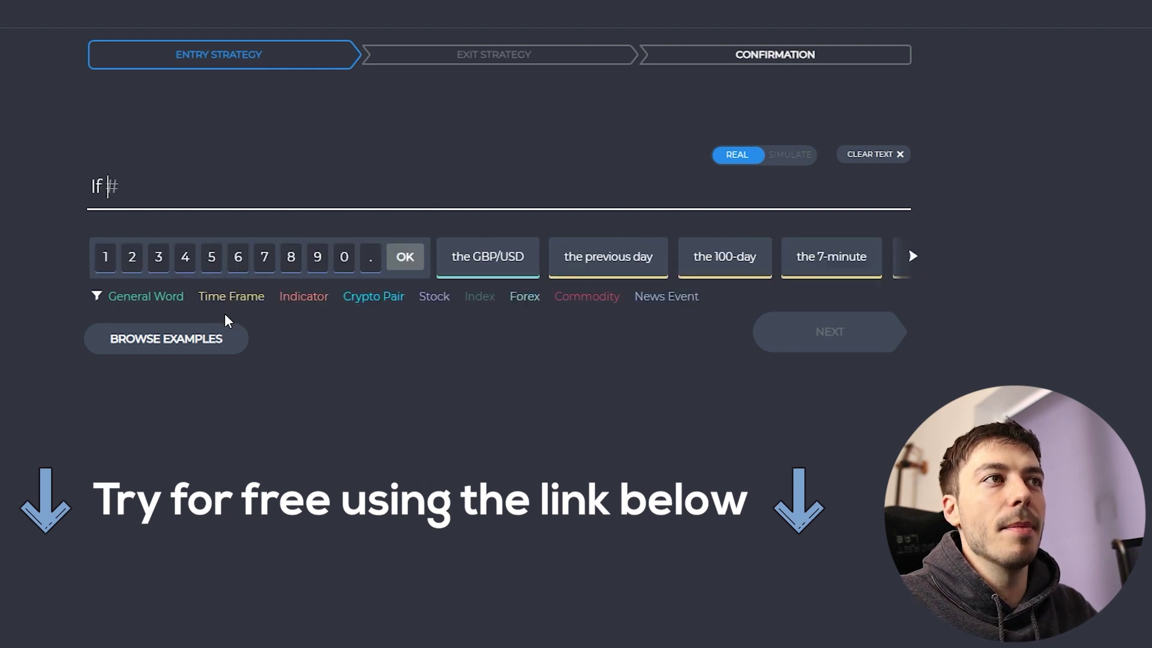
left_click(297, 298)
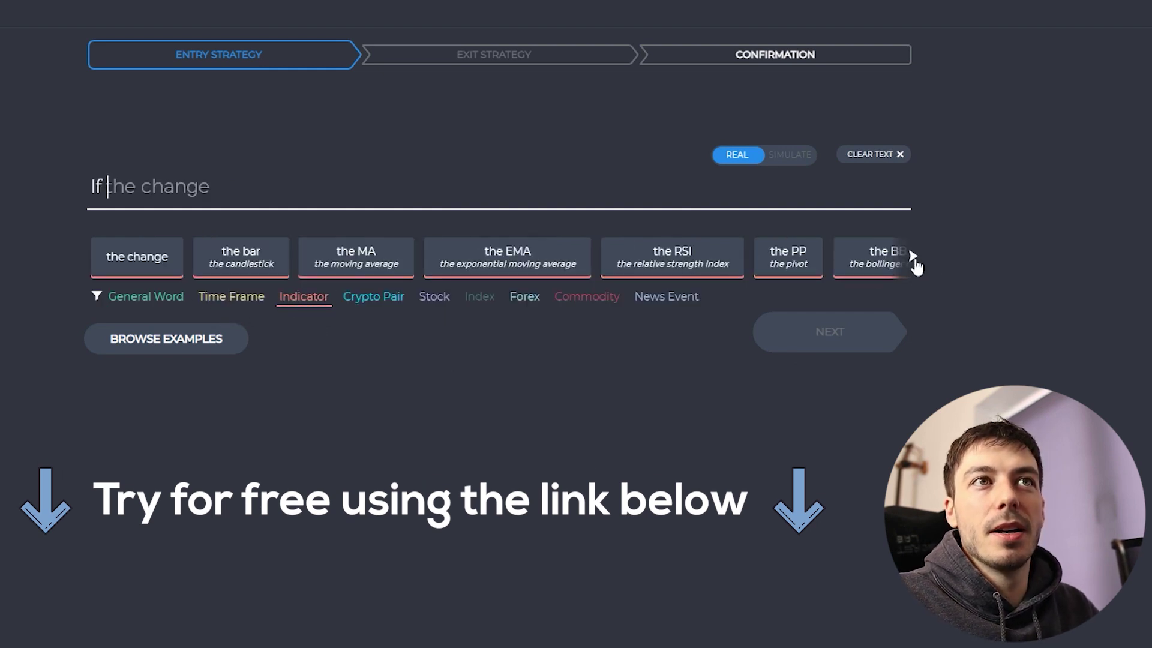
left_click(912, 257)
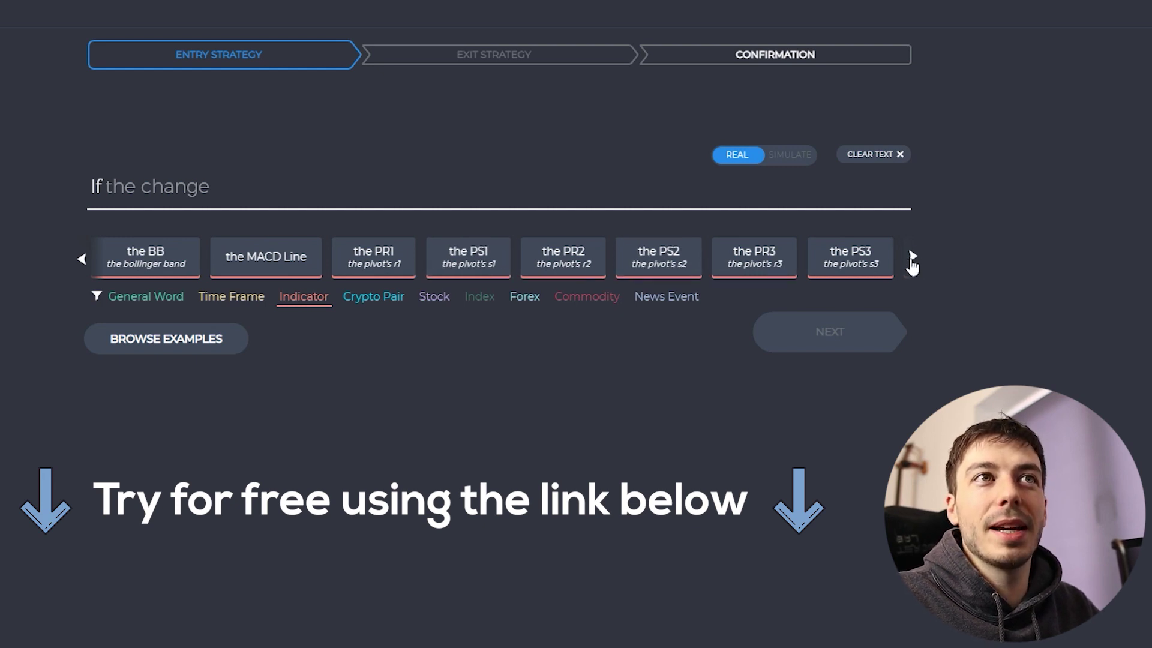
left_click(913, 258)
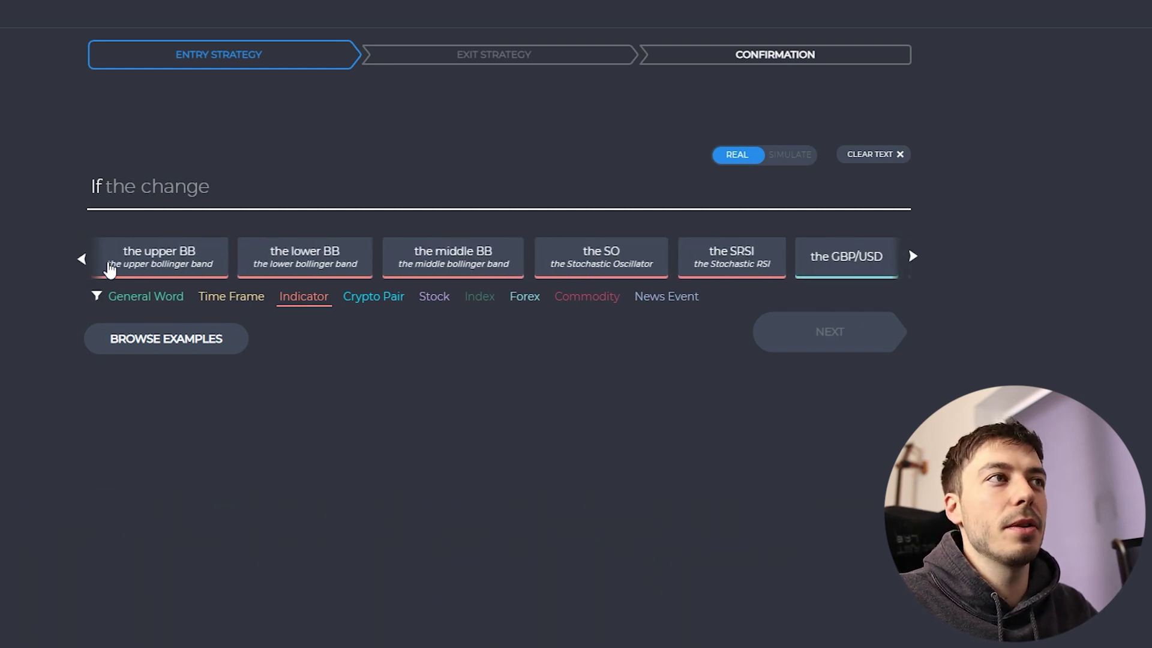
left_click(84, 259)
left_click(85, 258)
left_click(84, 259)
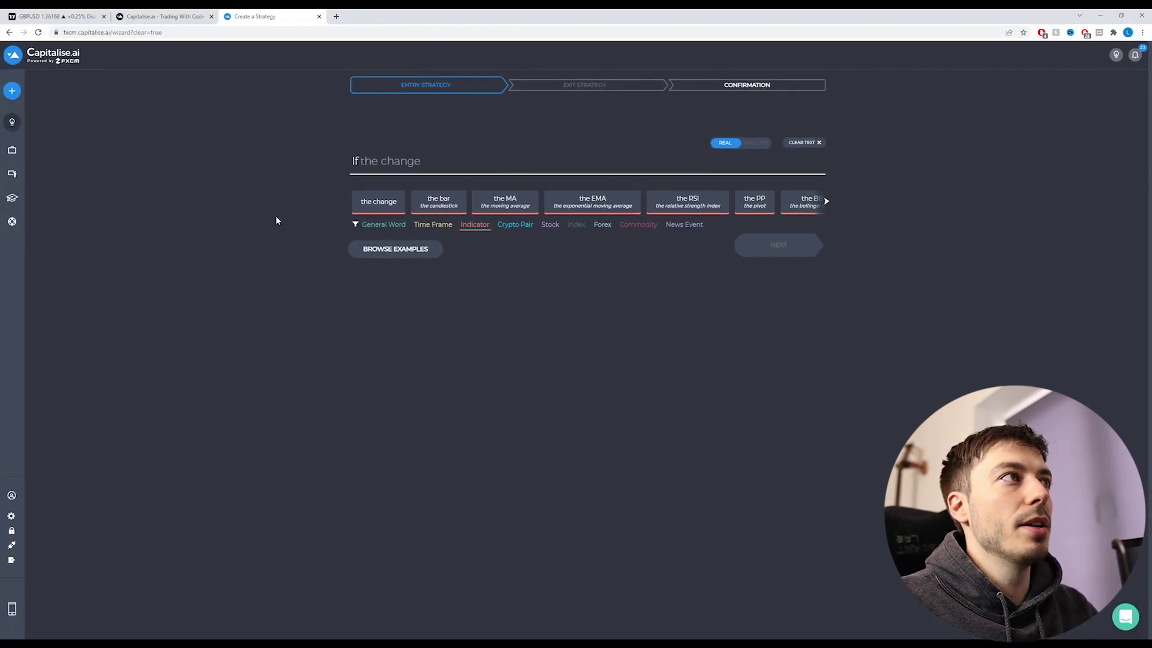
left_click(57, 16)
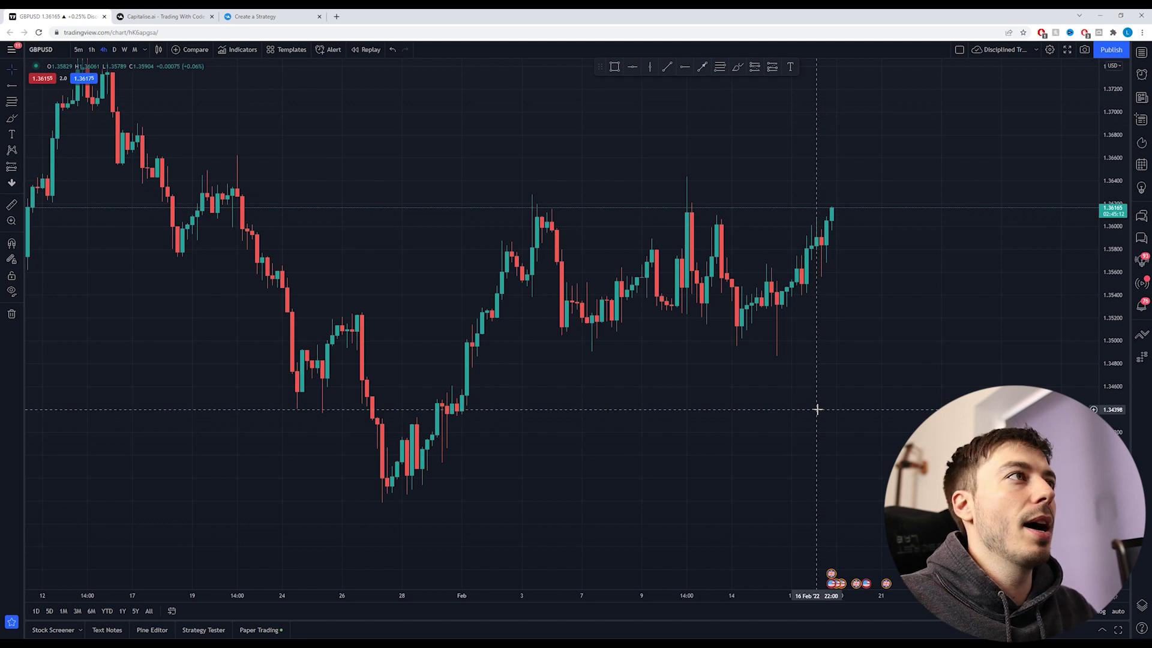
Step: Add the Volume Weighted Average Price (VWAP) indicator to the GBPUSD chart
left_click(231, 49)
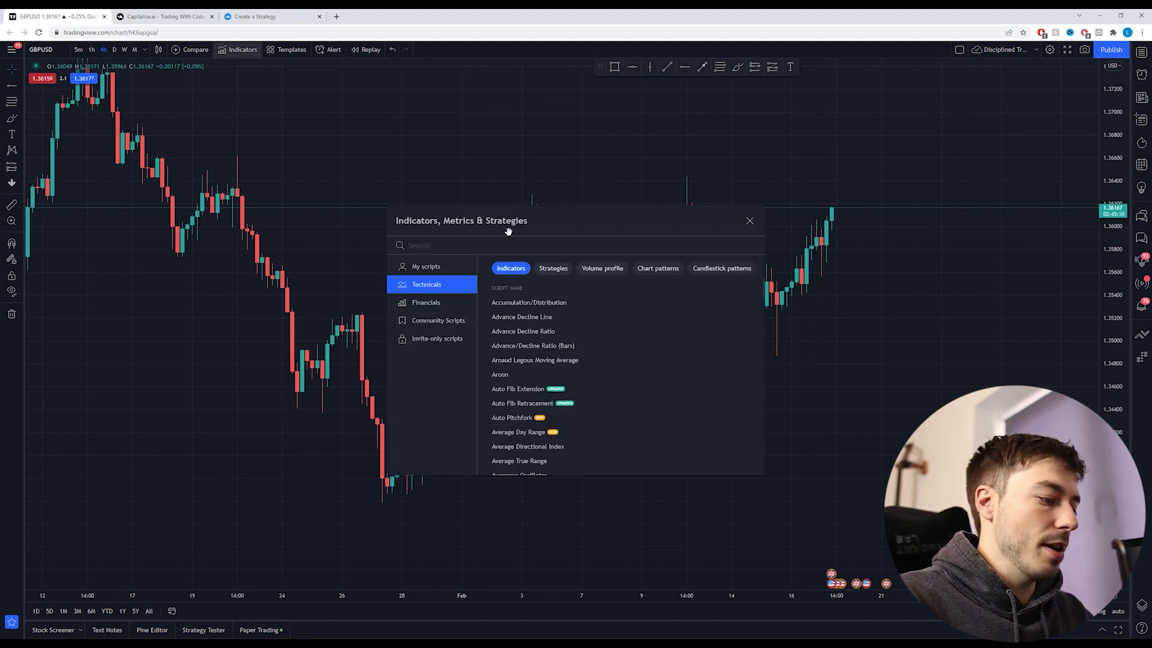
type("vwap")
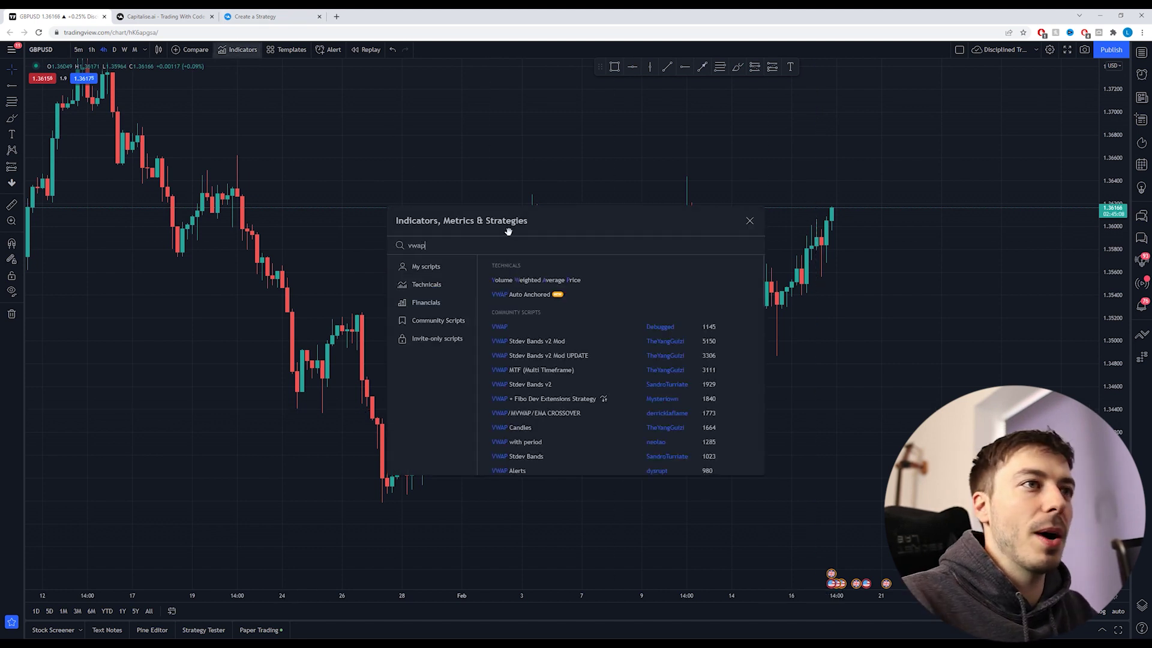
left_click(639, 279)
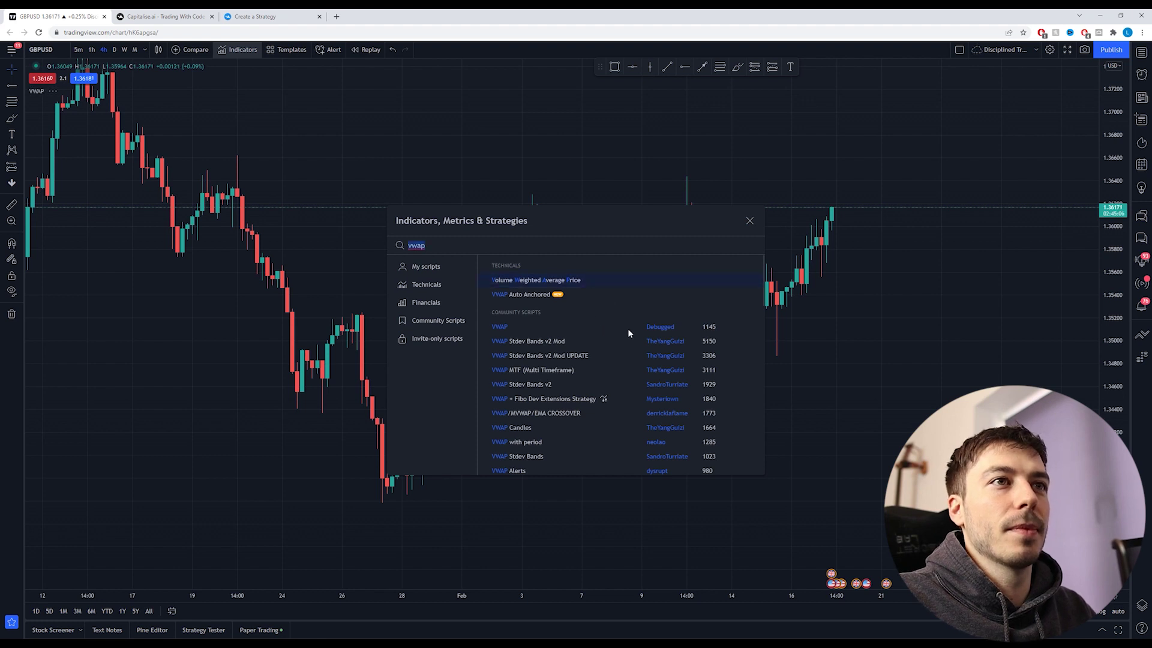
left_click(750, 219)
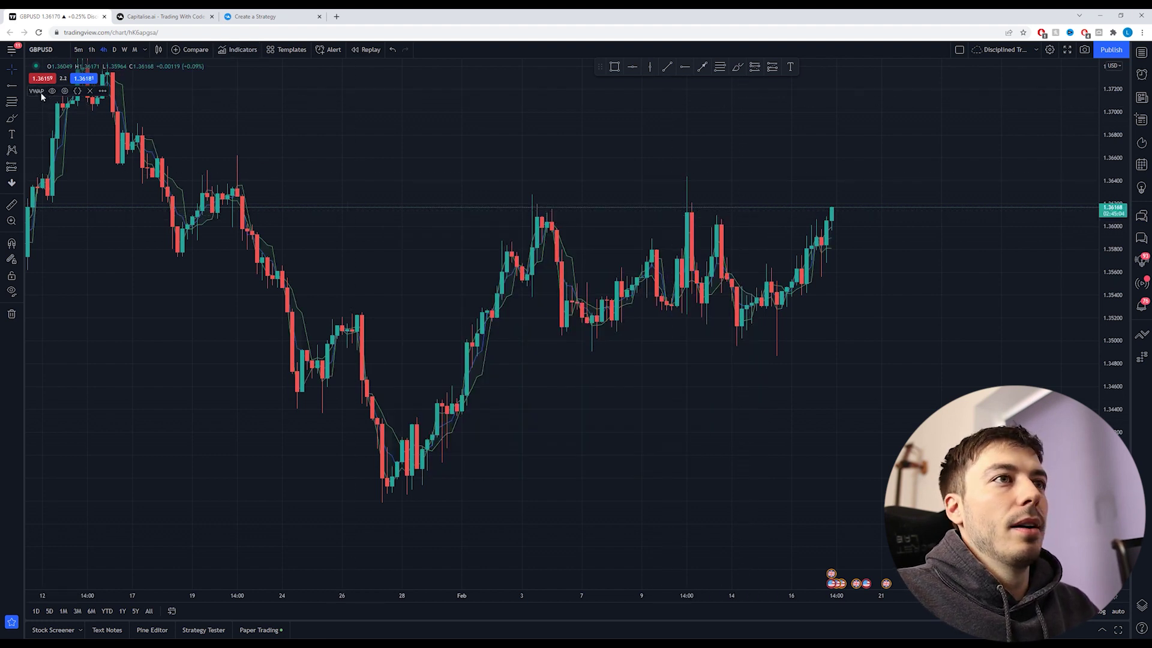
Step: Set the chart to 15-minute candles, pan to recent prices, and return to Capitalise.ai
left_click(91, 49)
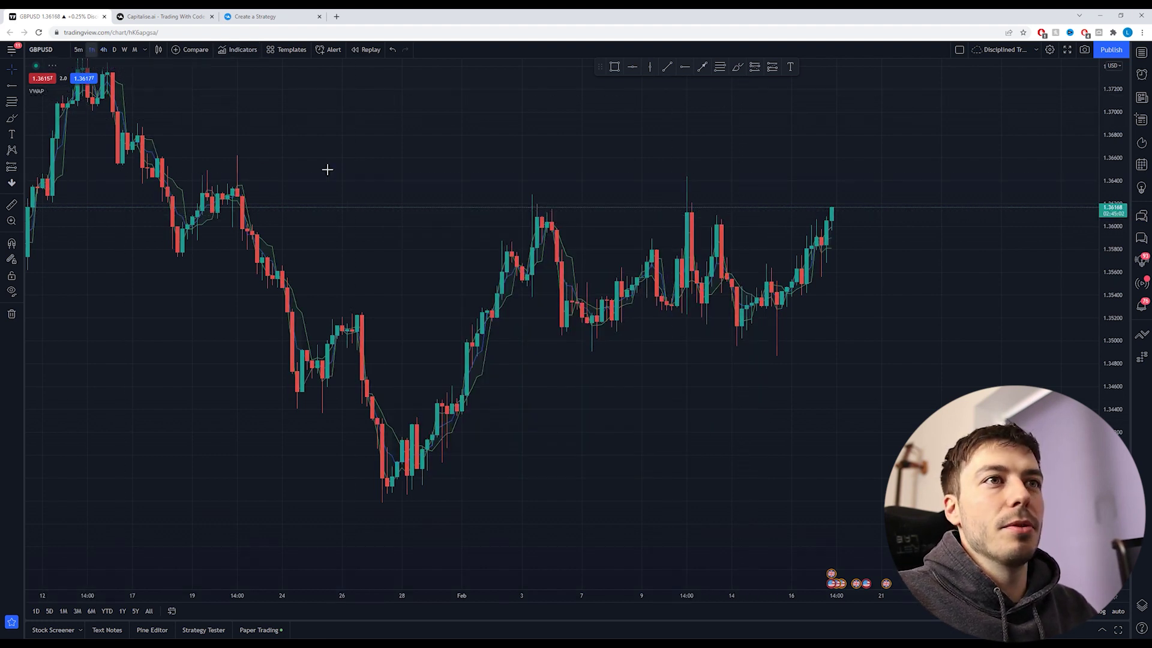
left_click(145, 49)
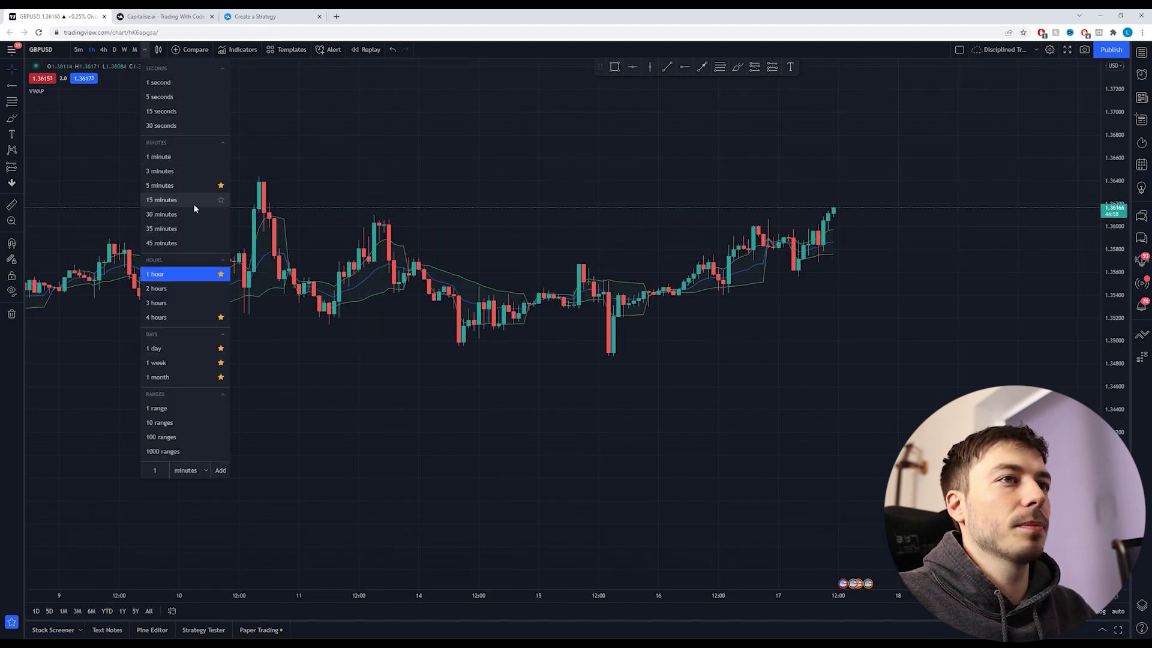
left_click(160, 199)
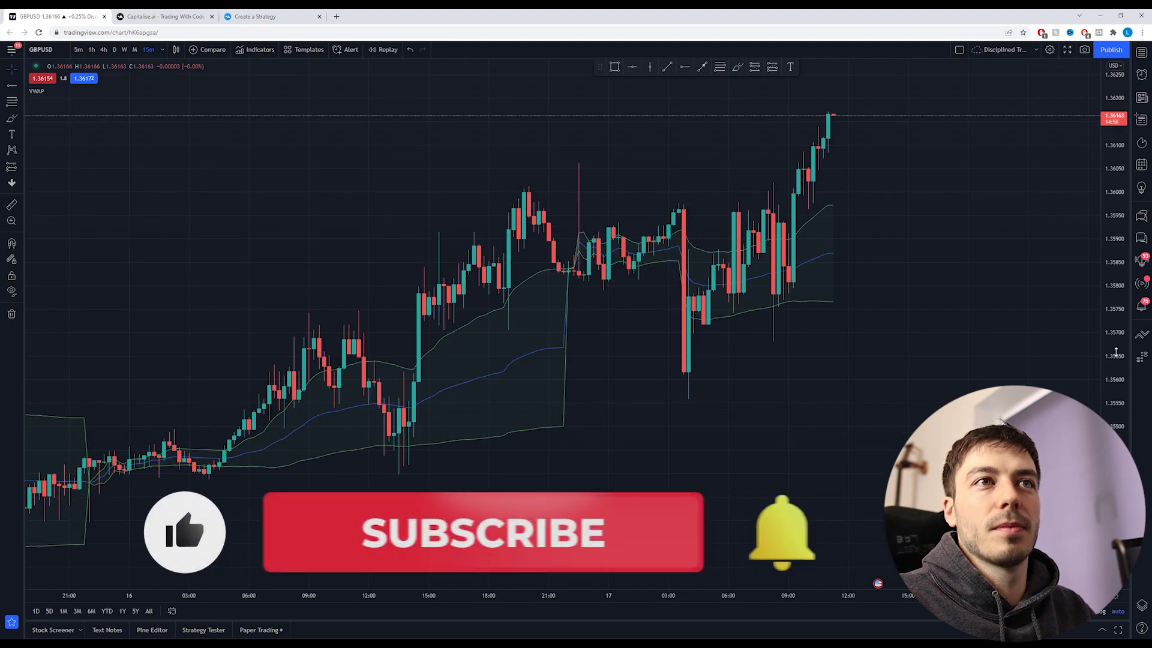
left_click_drag(1033, 294, 910, 314)
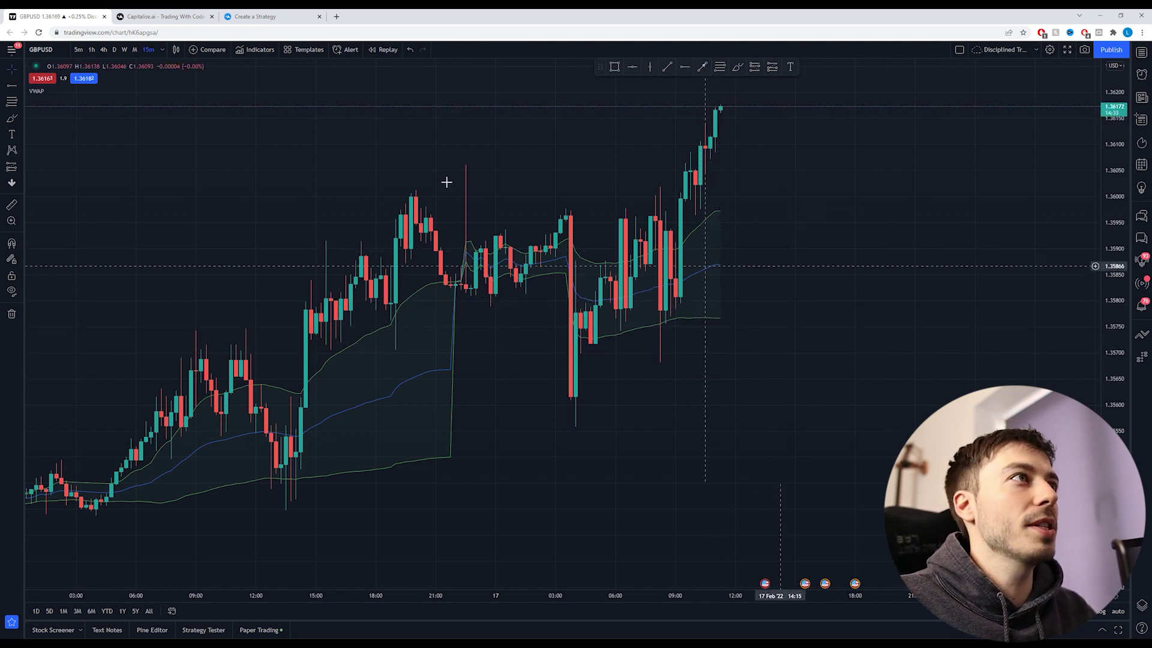
left_click(264, 16)
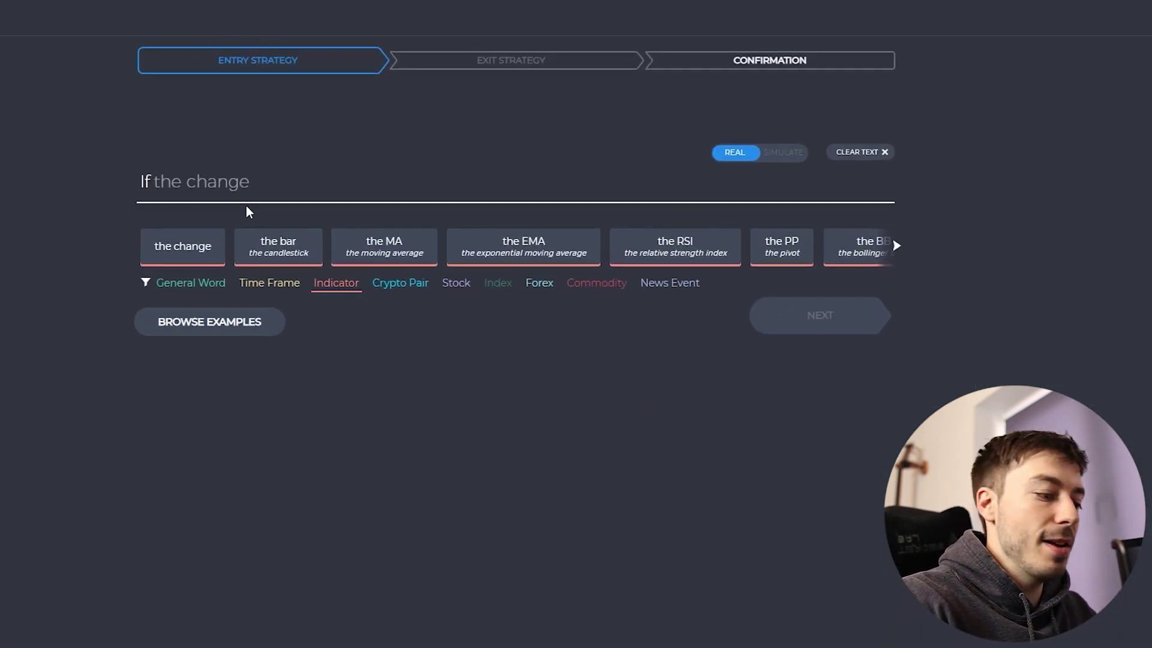
Step: Make the entry trigger 'If Webhook' and copy its webhook URL
type("we")
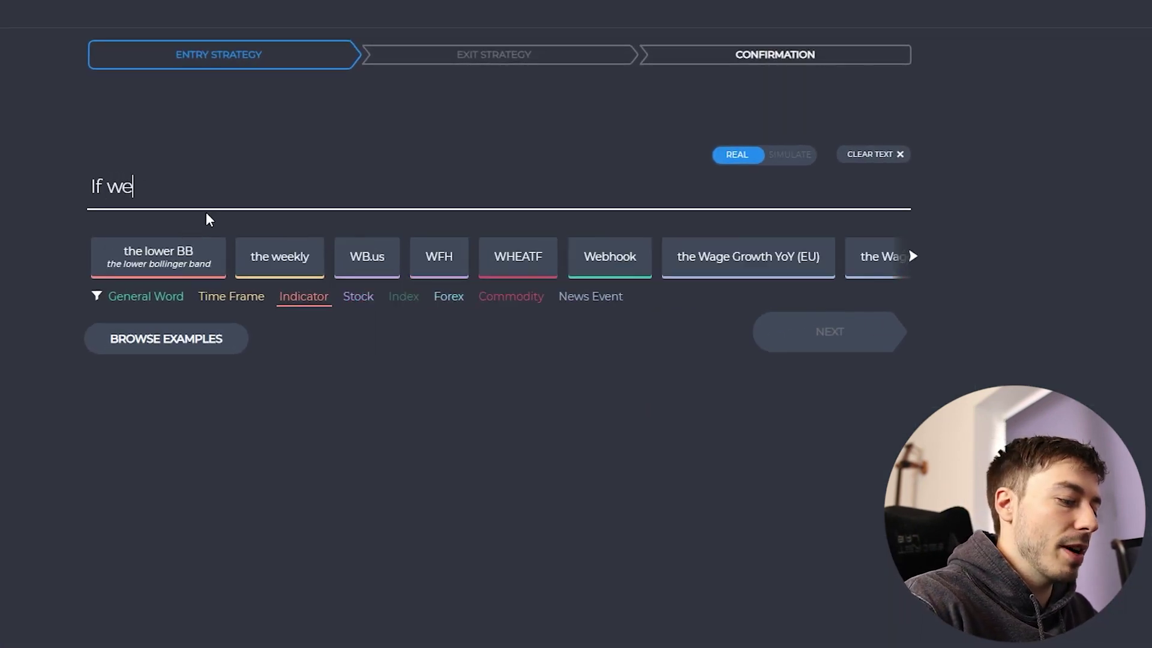
type("bhook")
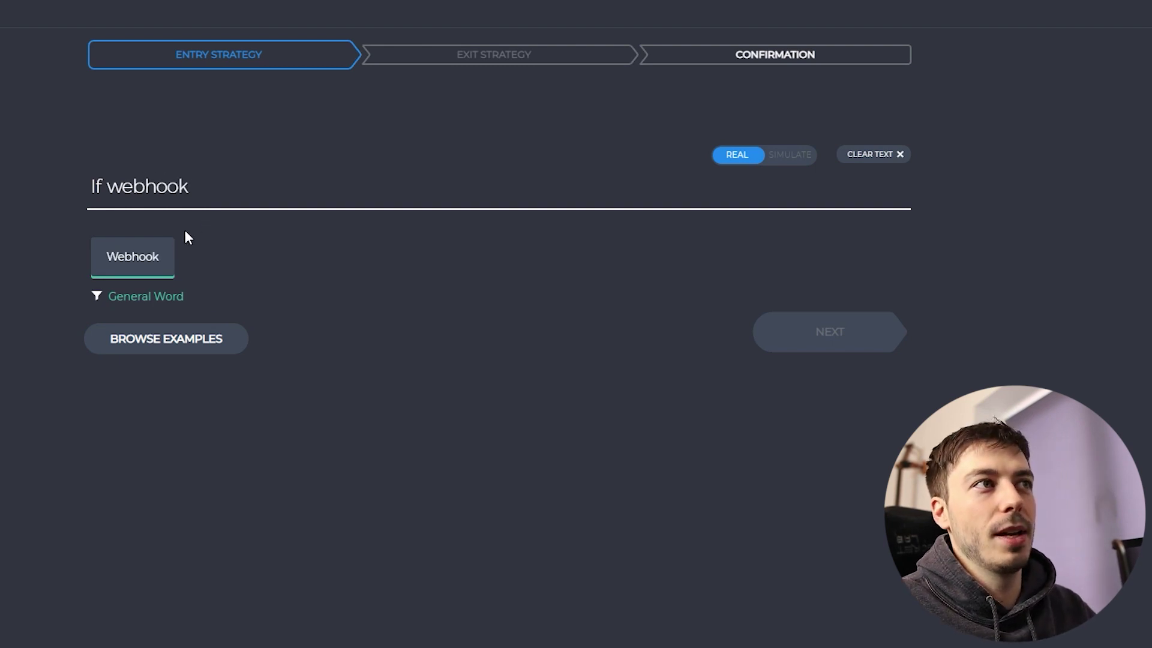
key("Return")
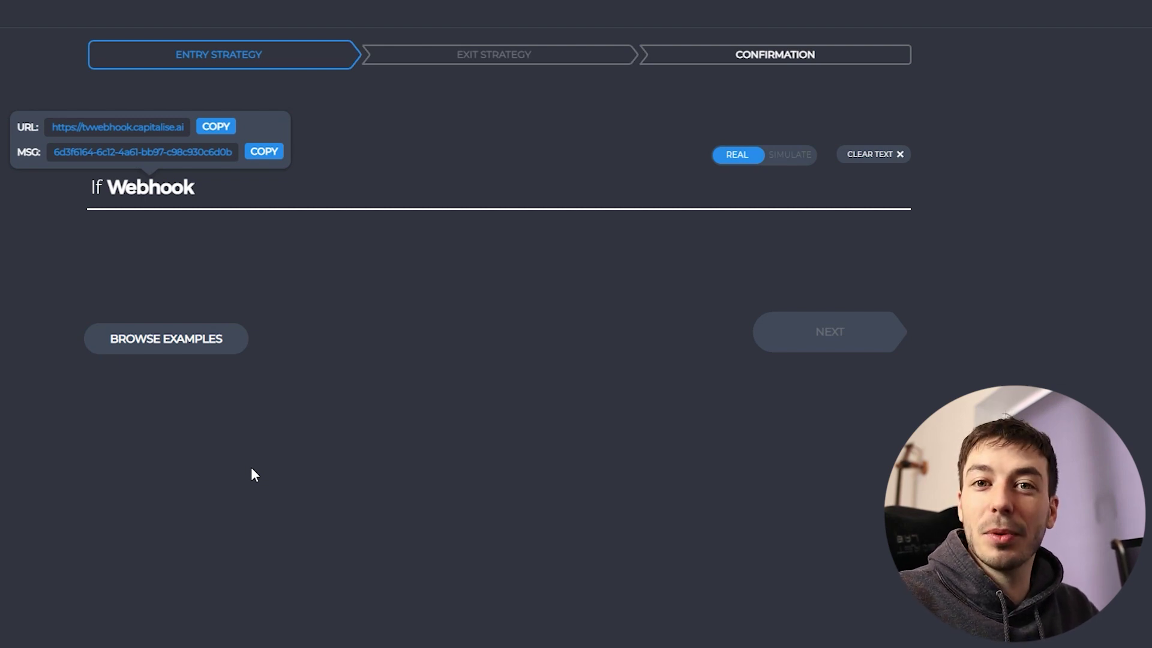
left_click(215, 126)
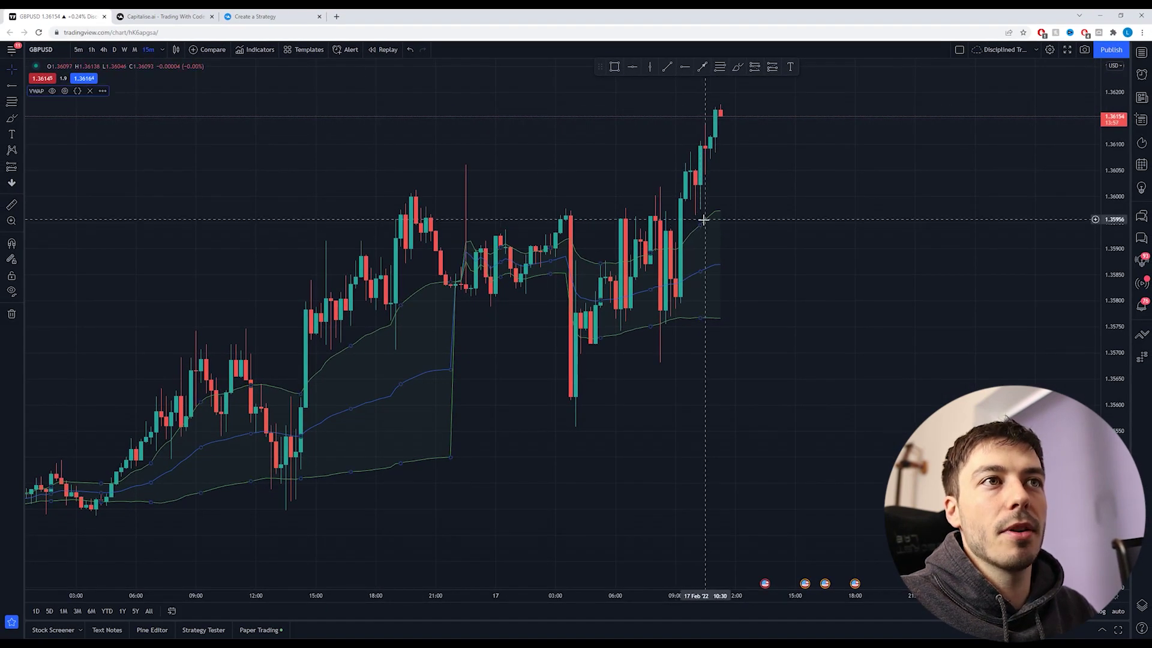
Step: Set up a GBPUSD alert that triggers when price crosses the VWAP Upper Band
right_click(705, 224)
left_click(771, 231)
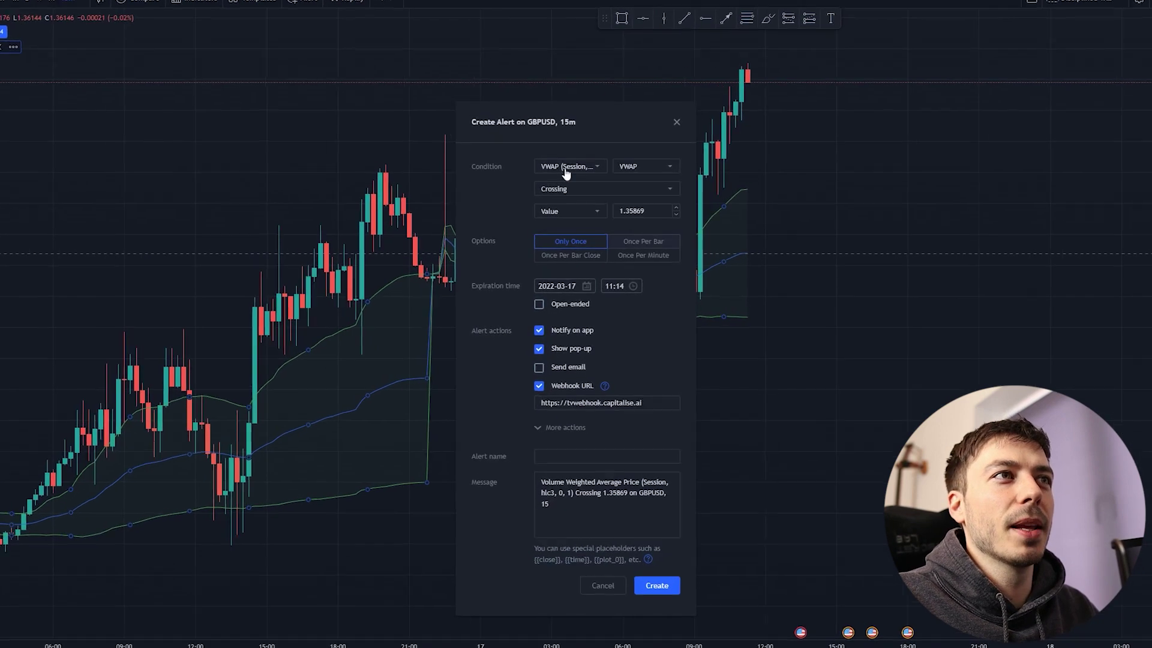
left_click(565, 168)
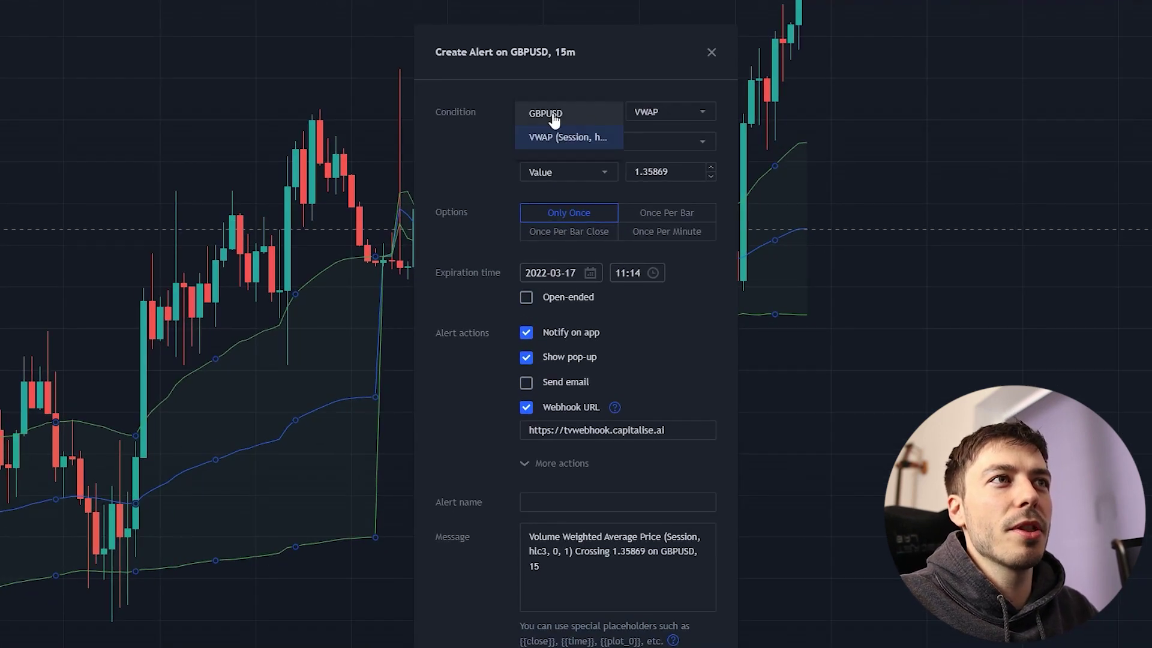
left_click(553, 120)
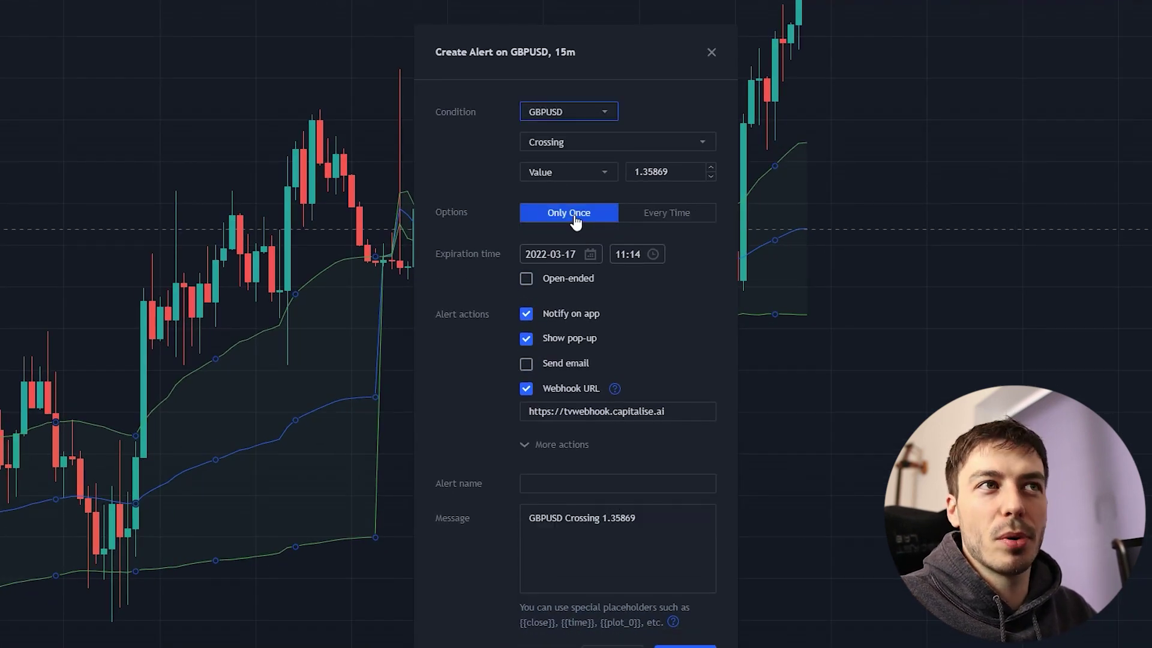
left_click(576, 177)
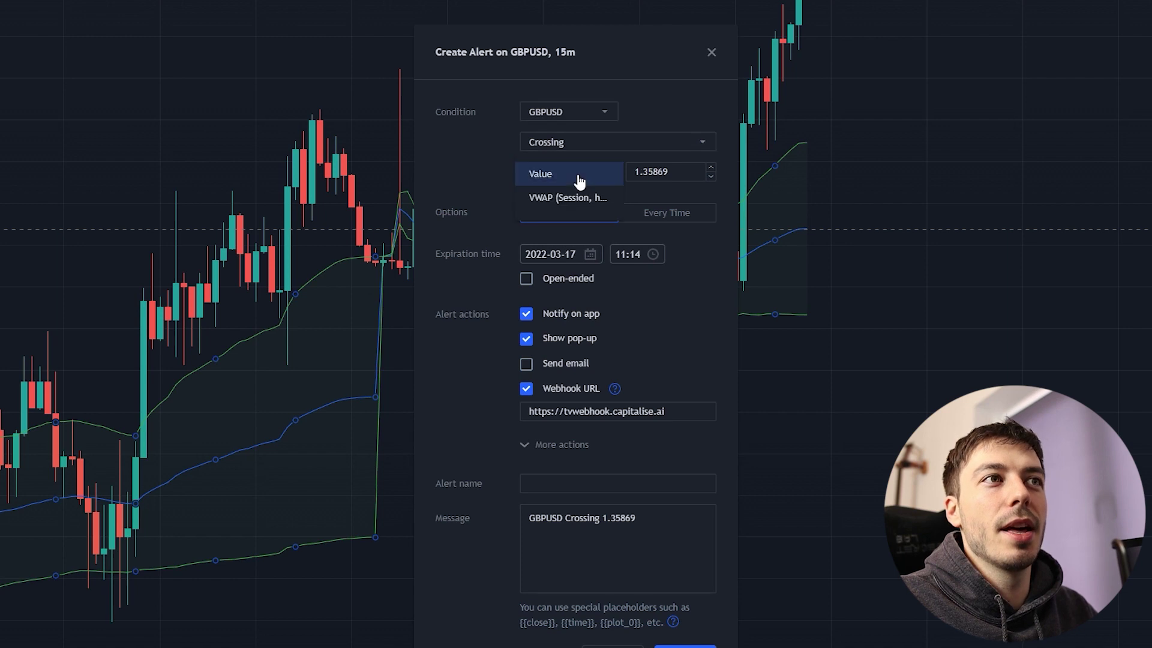
left_click(618, 198)
left_click(664, 174)
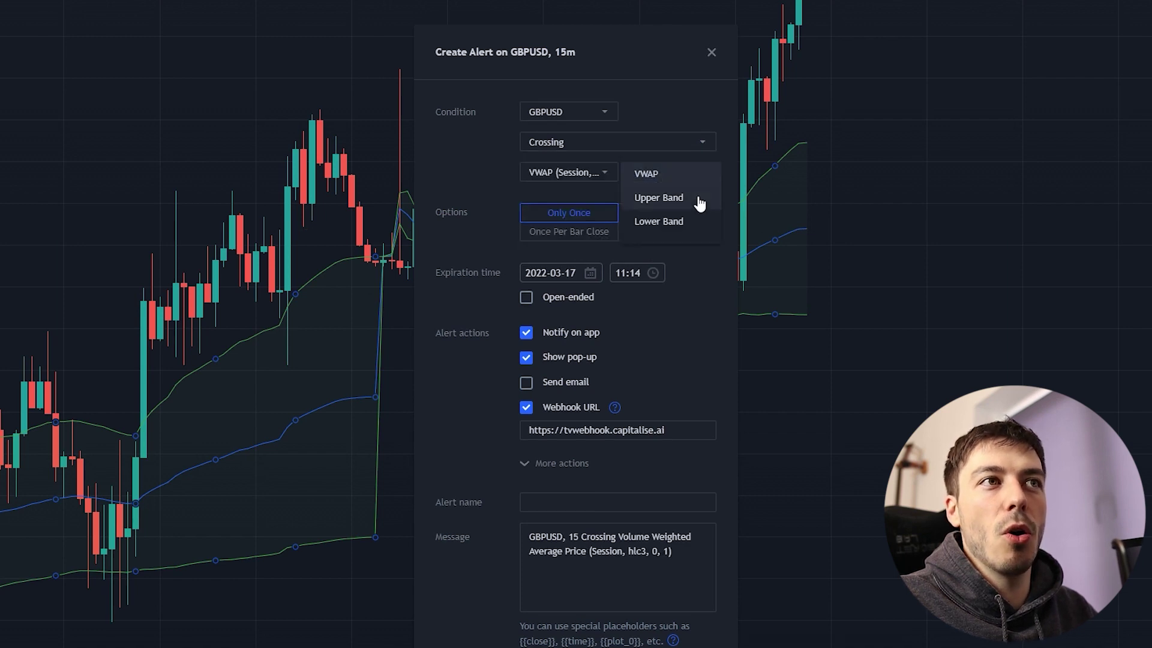
left_click(666, 196)
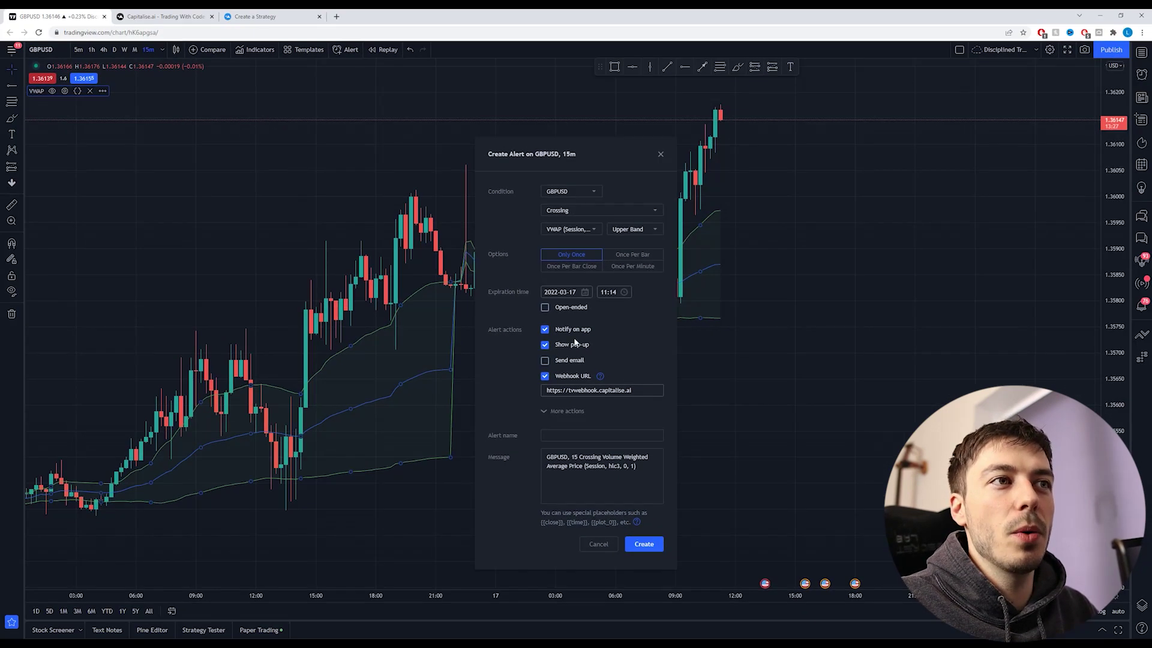
Step: Paste the Capitalise.ai webhook URL into the alert's Webhook URL field
left_click(264, 18)
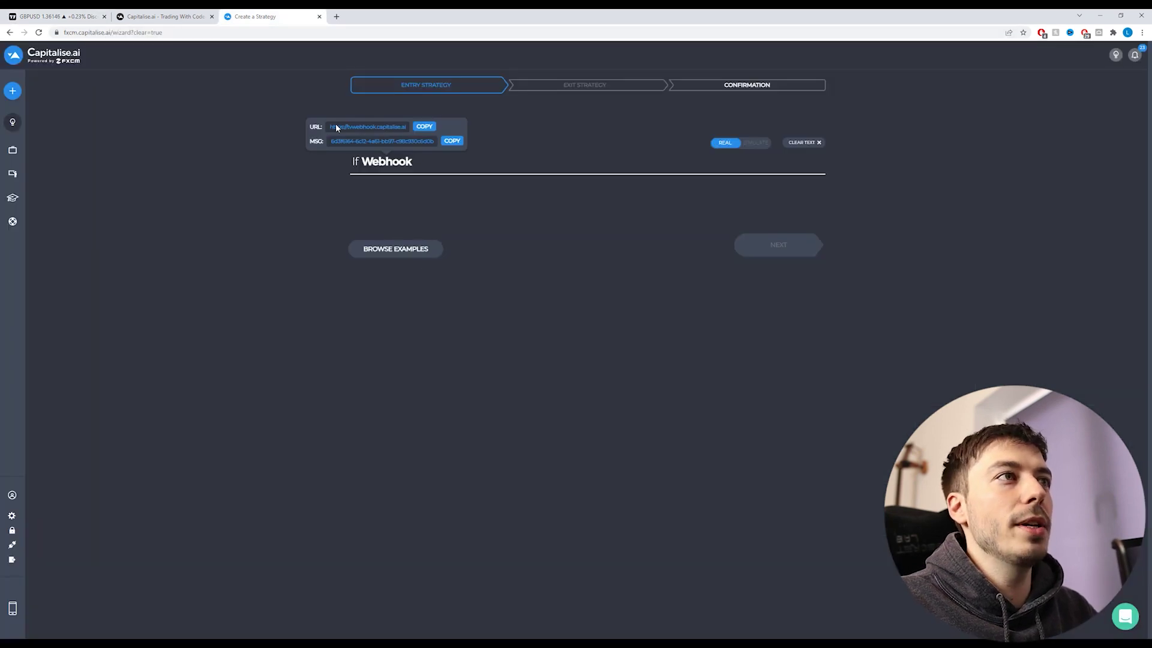
left_click(423, 127)
left_click(56, 16)
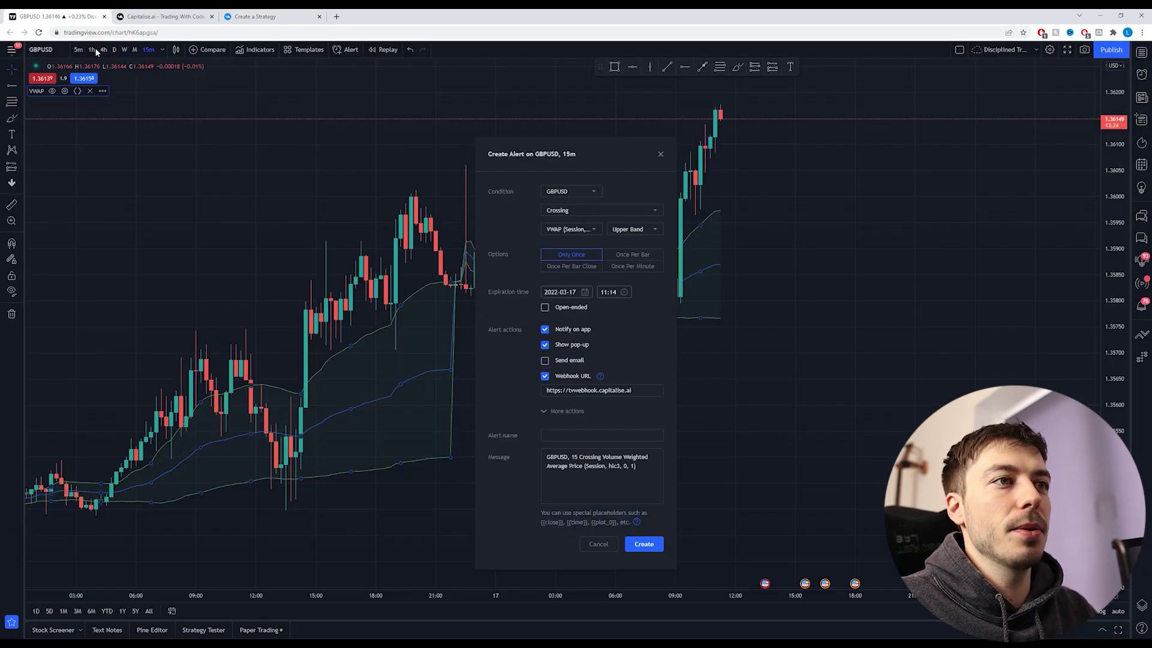
left_click_drag(636, 390, 531, 384)
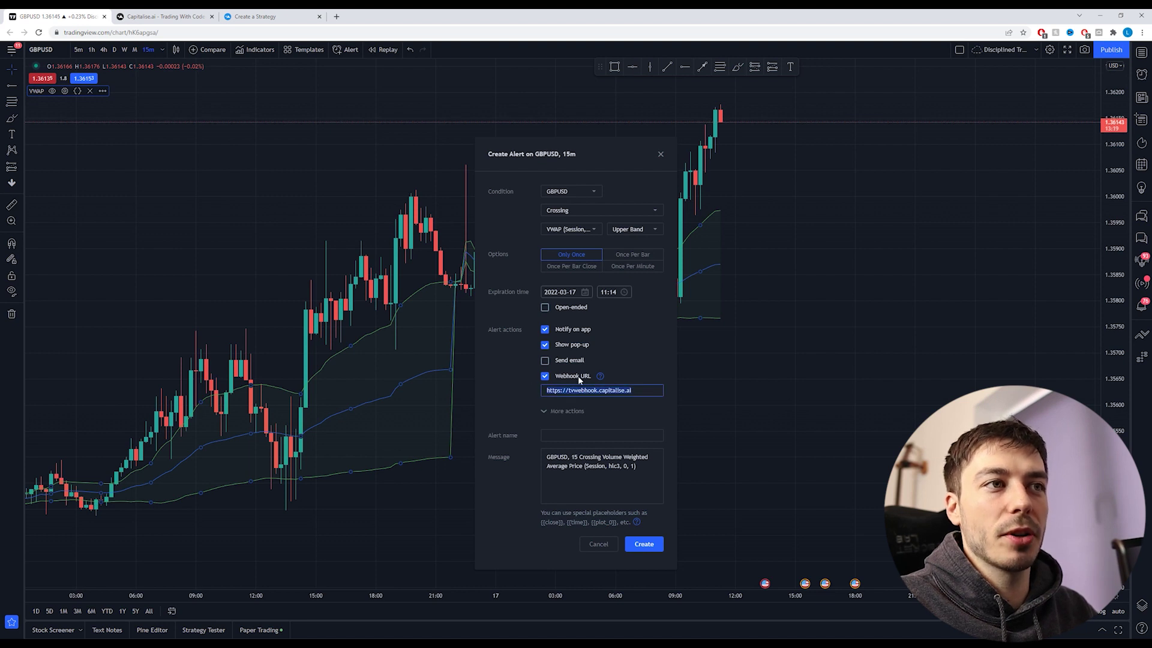
key("ctrl+v")
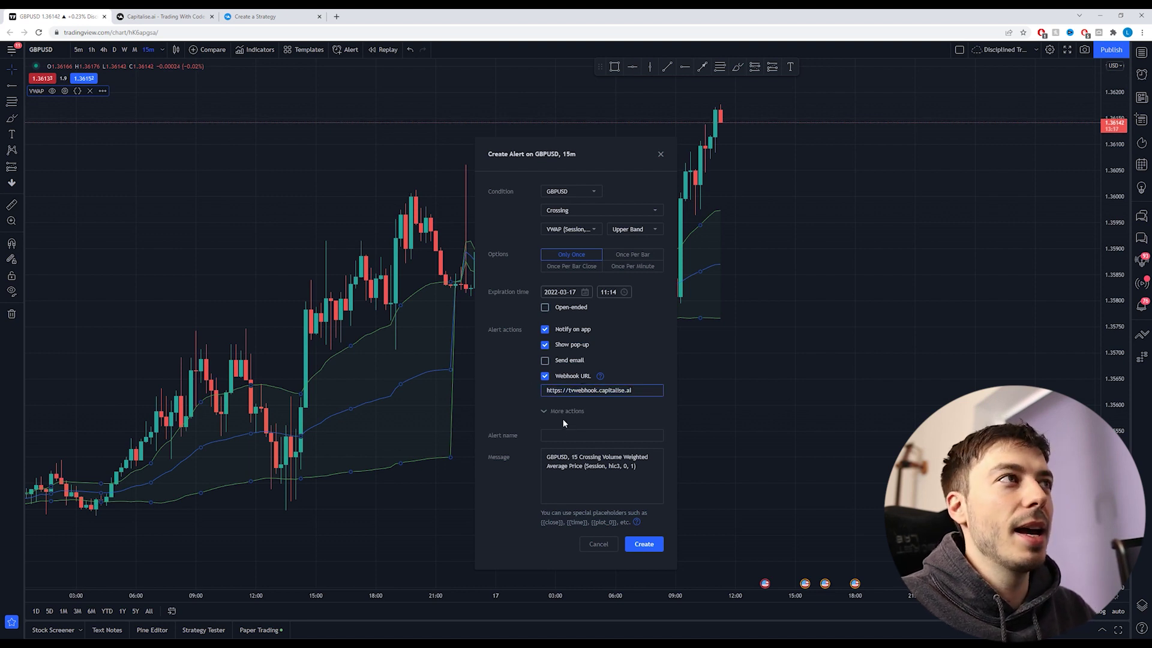
Step: Replace the default alert message with the copied Capitalise.ai alertId message
left_click(246, 18)
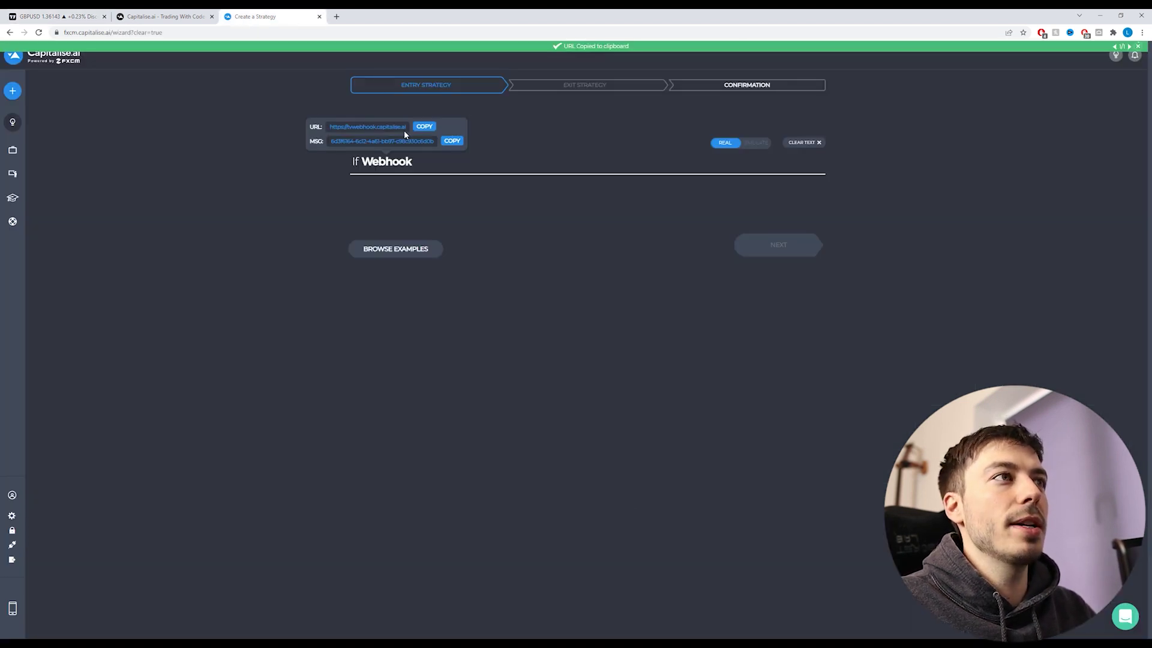
left_click(452, 141)
left_click(57, 16)
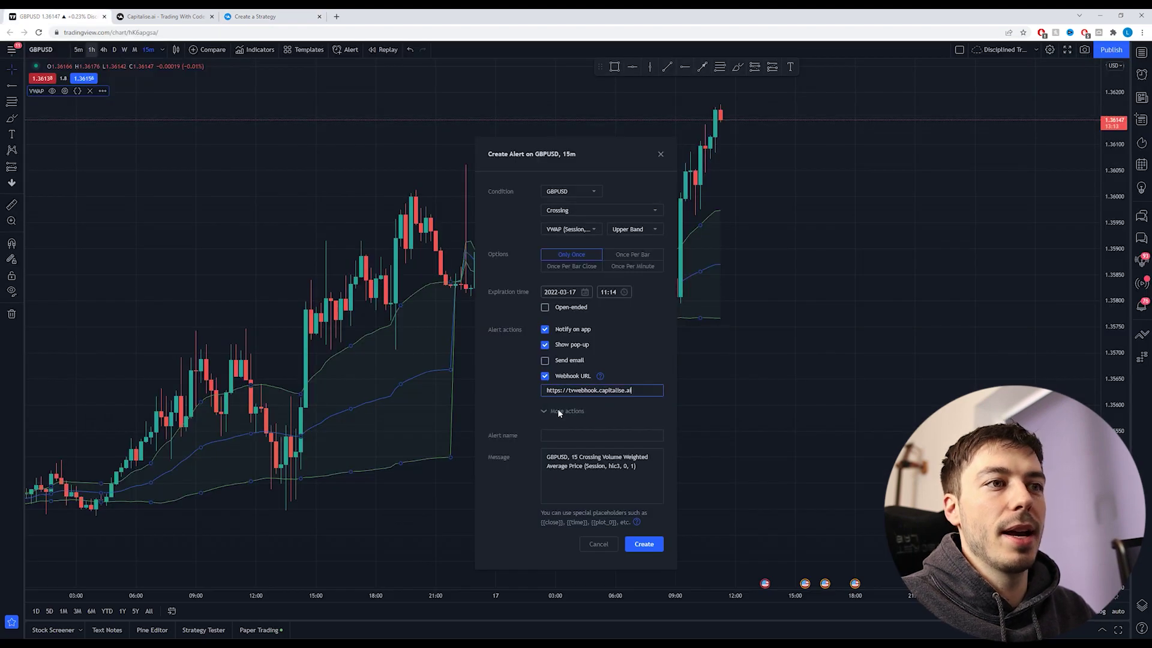
left_click_drag(642, 469, 520, 450)
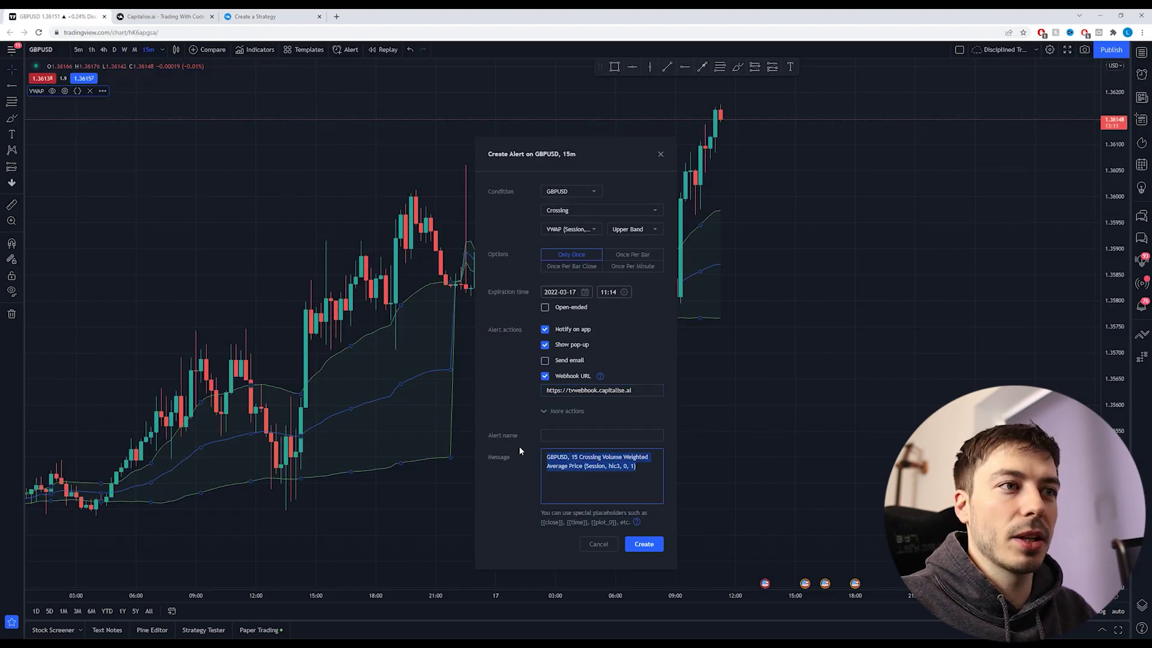
key("ctrl+v")
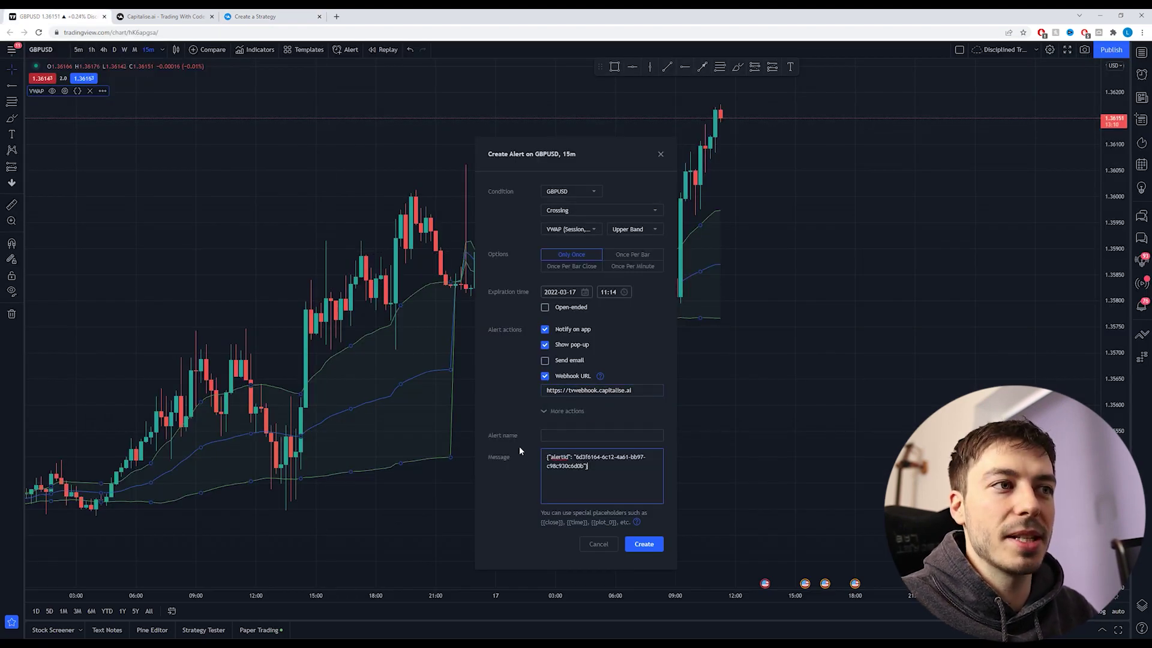
Step: Create the alert, accepting the repainting warning, and check it in the Alerts list
left_click(644, 544)
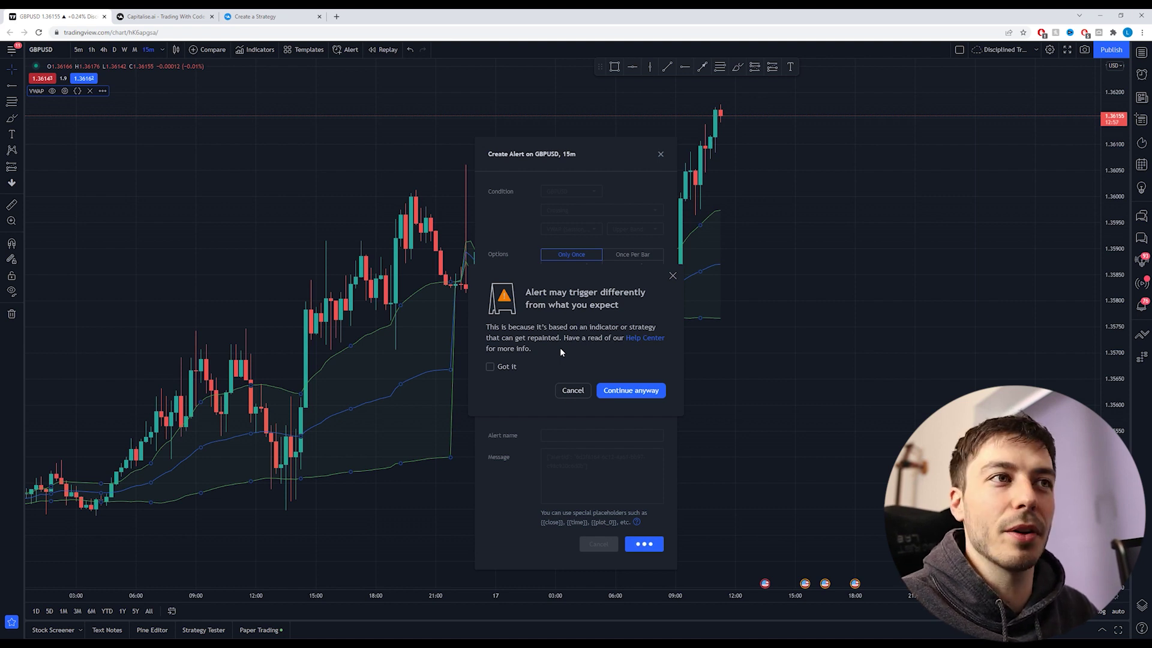
left_click(631, 390)
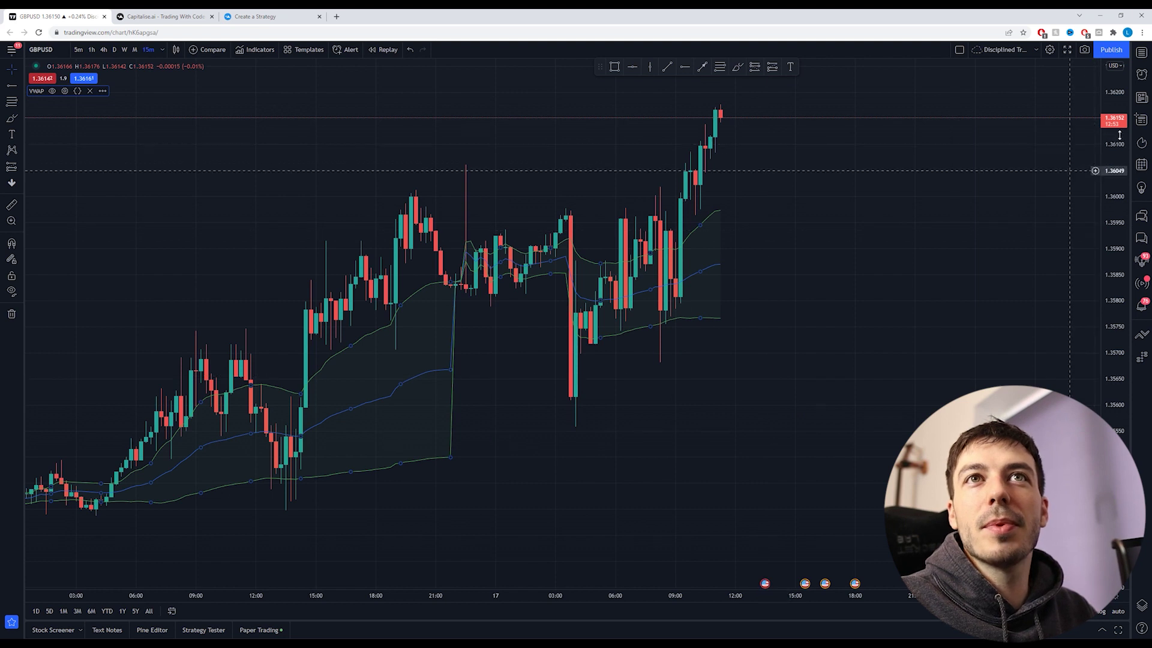
left_click(1142, 74)
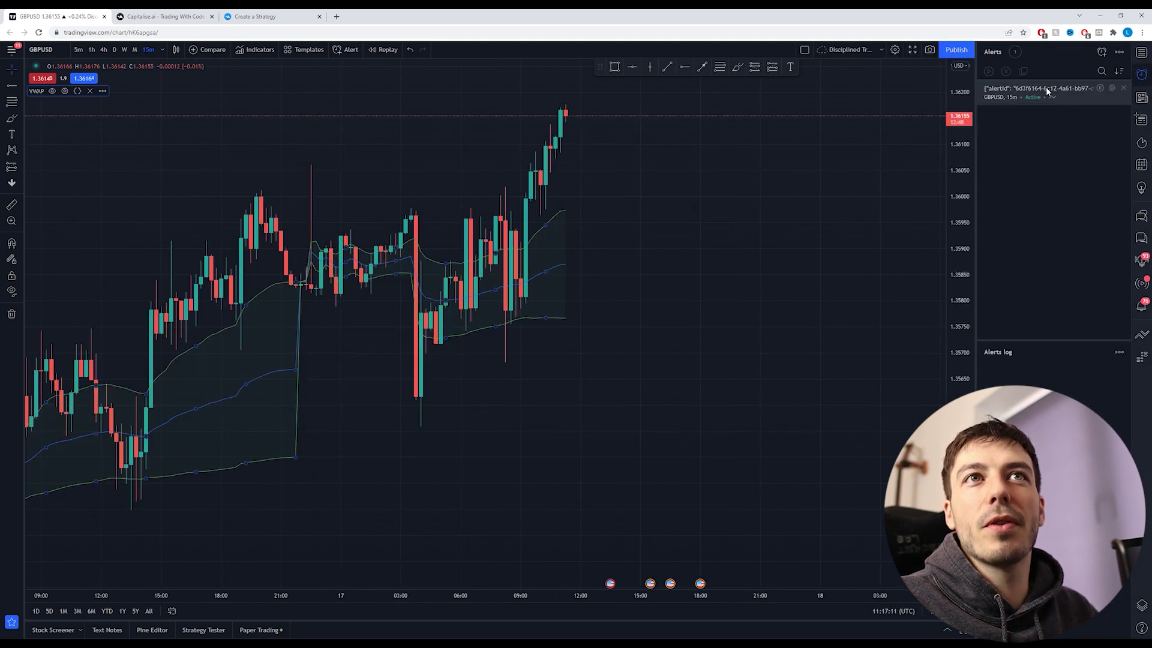
mouse_move(1039, 99)
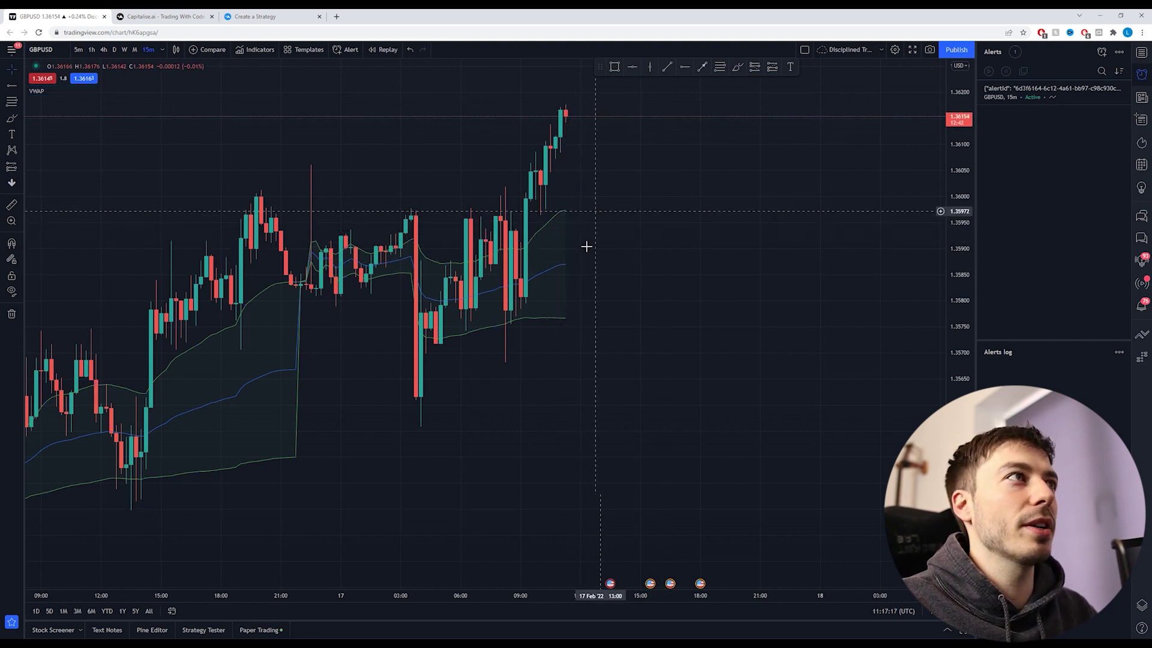
left_click(258, 16)
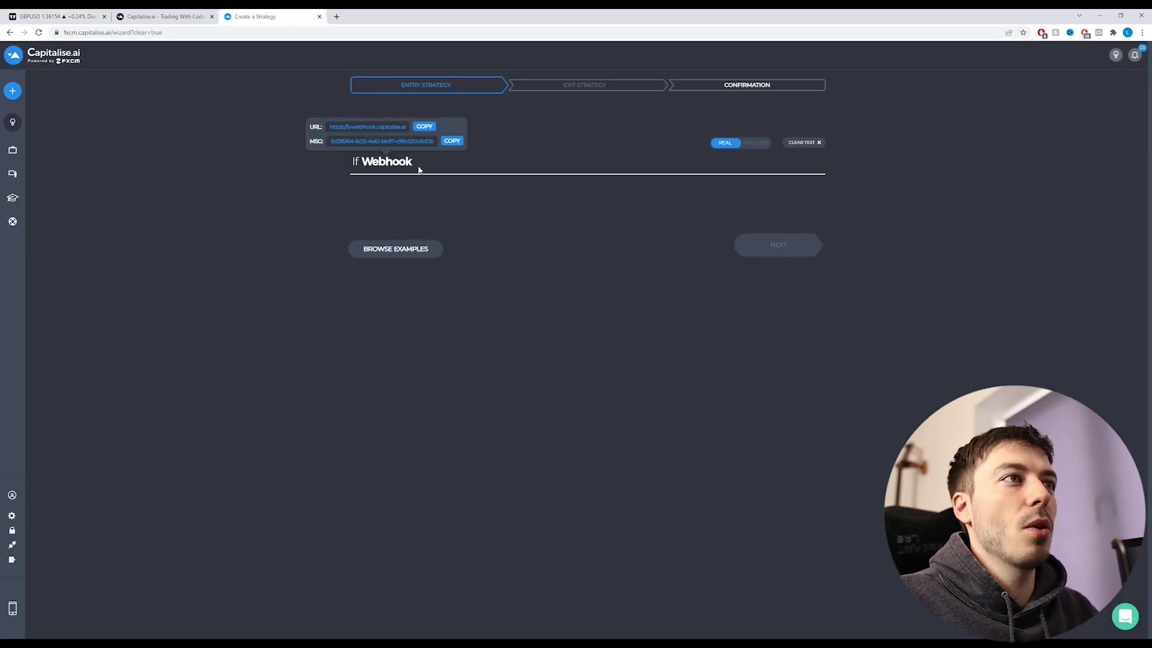
Step: After Webhook, add 'triggers buy' with instrument GBP/USD and order size 100,000 GBP WORTH
left_click(423, 170)
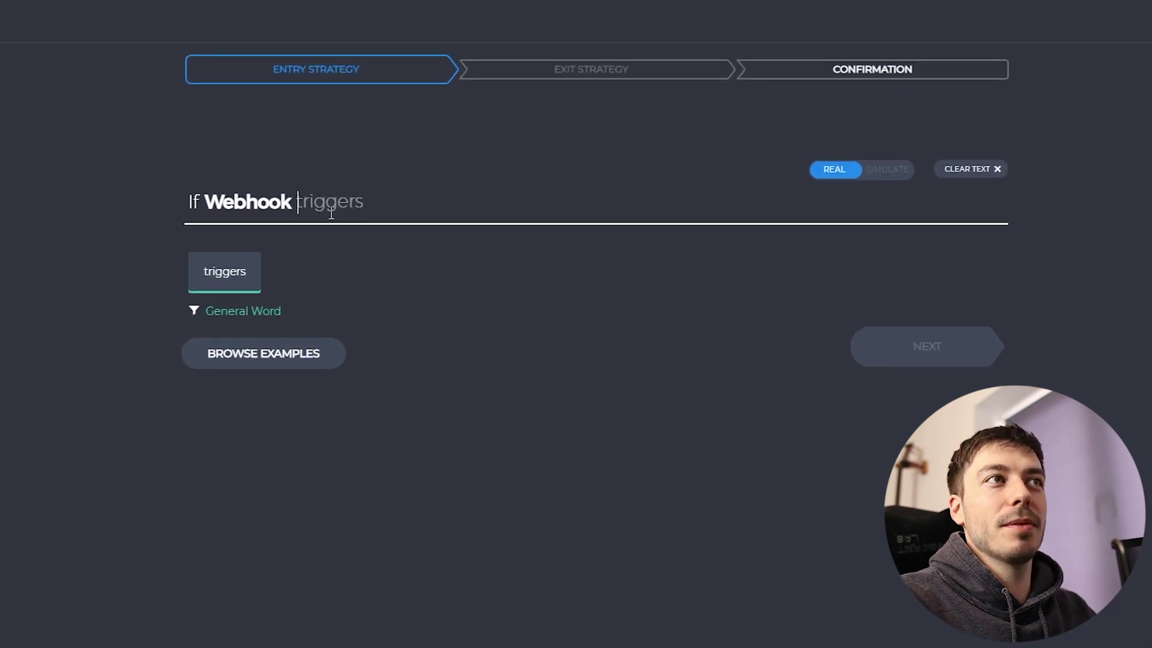
key("Tab")
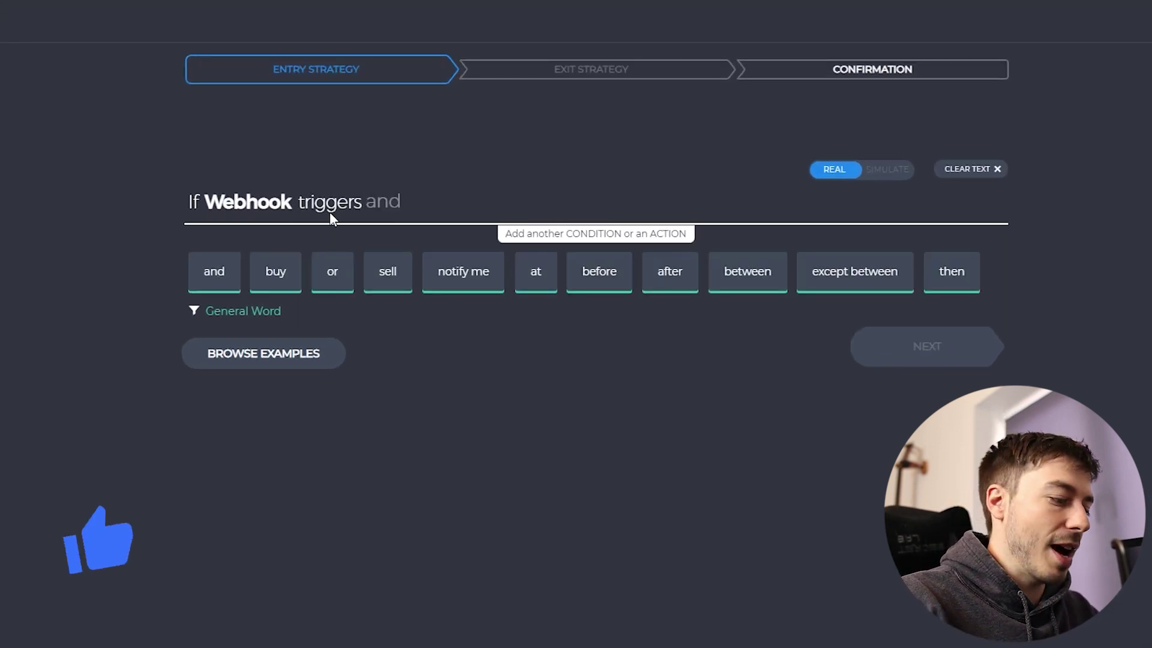
type("buy")
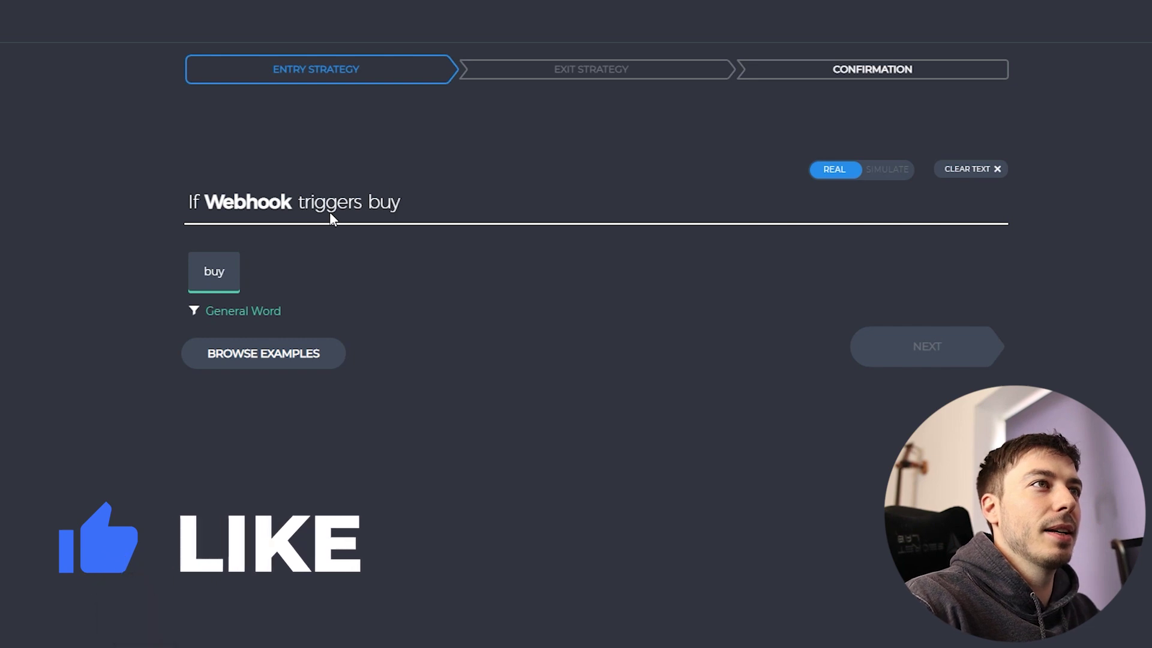
key("BackSpace")
key("BackSpace")
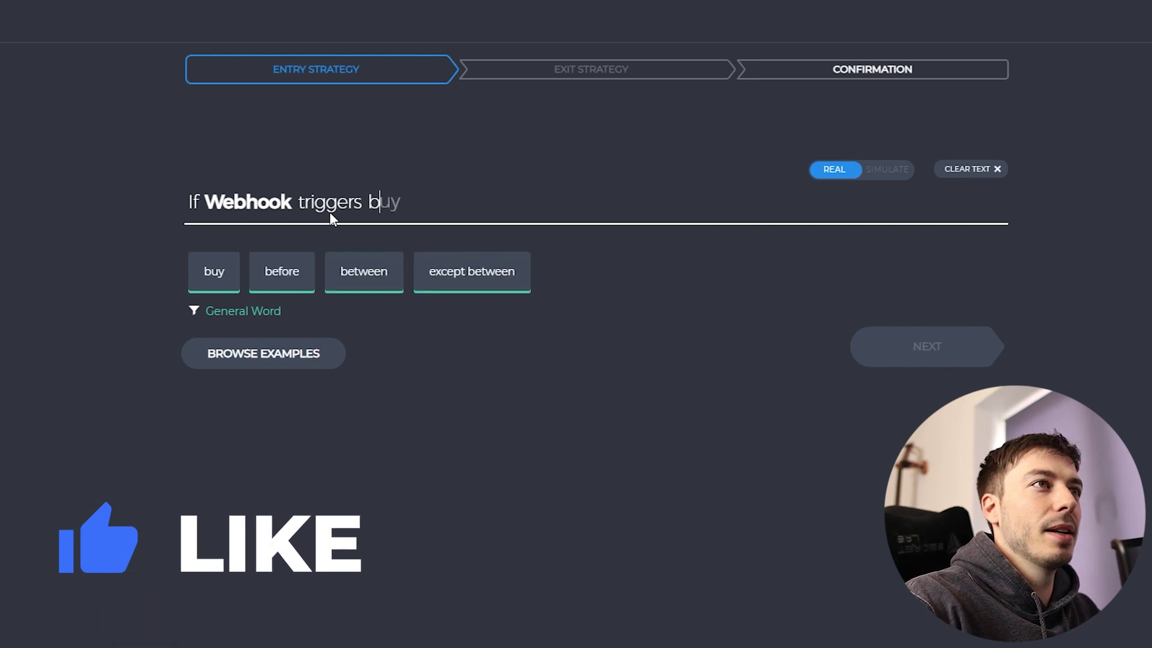
left_click(228, 282)
left_click(577, 276)
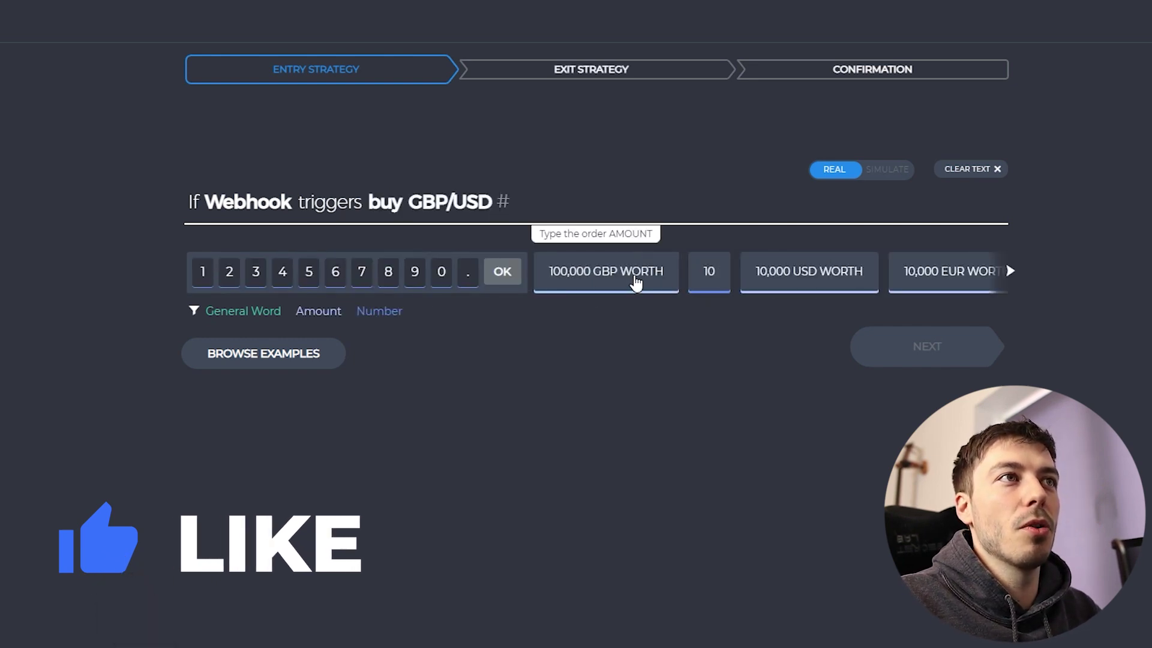
left_click(636, 282)
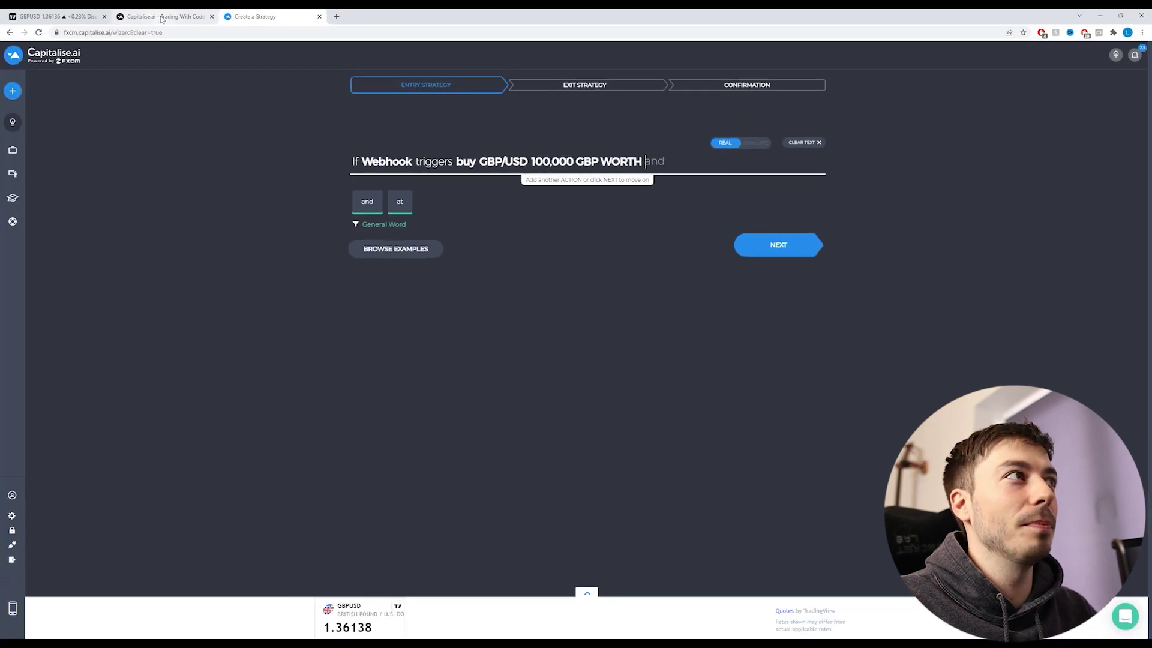
Step: Close the Alerts list and draw a horizontal line at 1.35926 on the GBPUSD chart
left_click(53, 16)
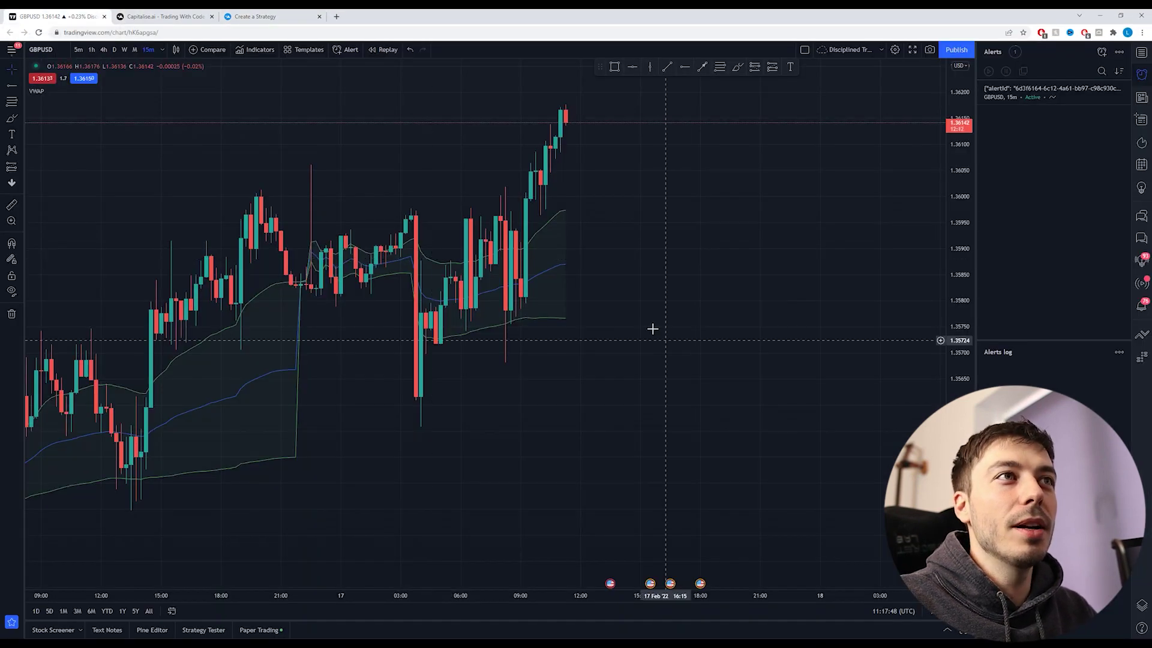
left_click(1142, 73)
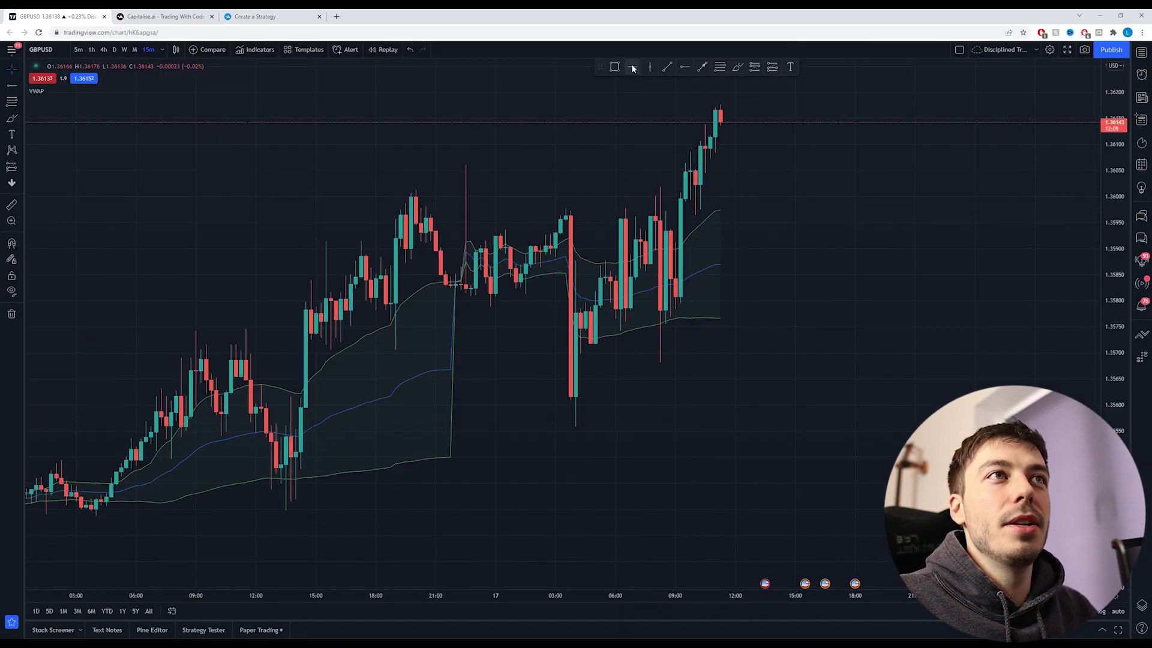
left_click(812, 235)
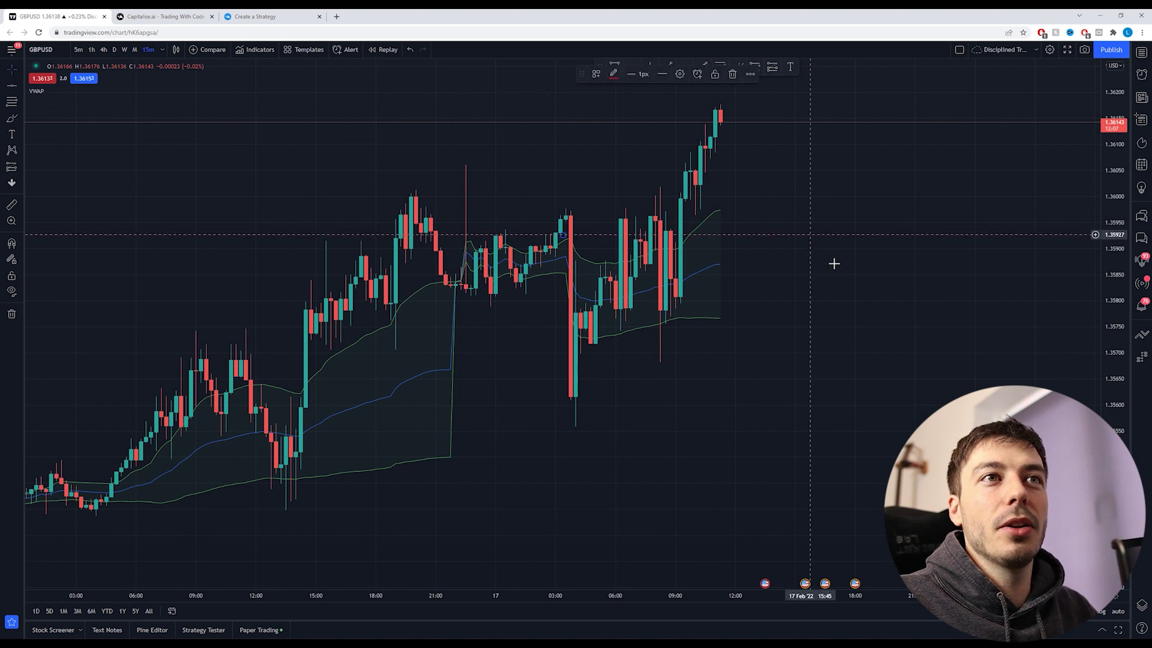
double_click(845, 236)
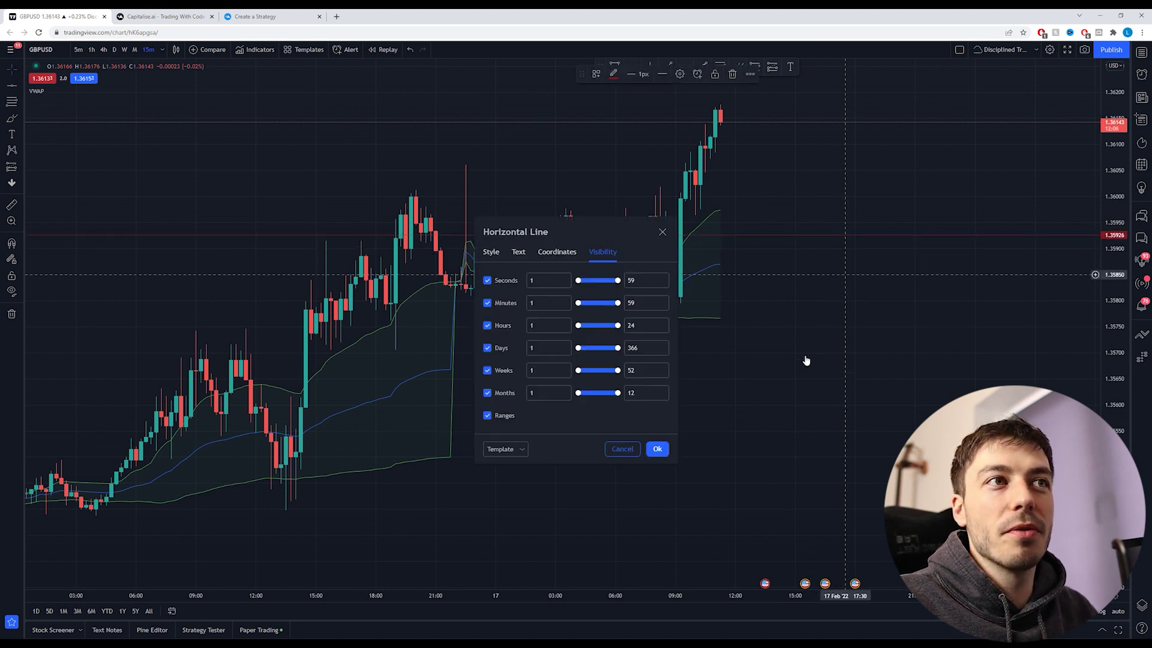
left_click(663, 232)
Step: Start an alert on the horizontal line, then cancel it without creating it
right_click(803, 237)
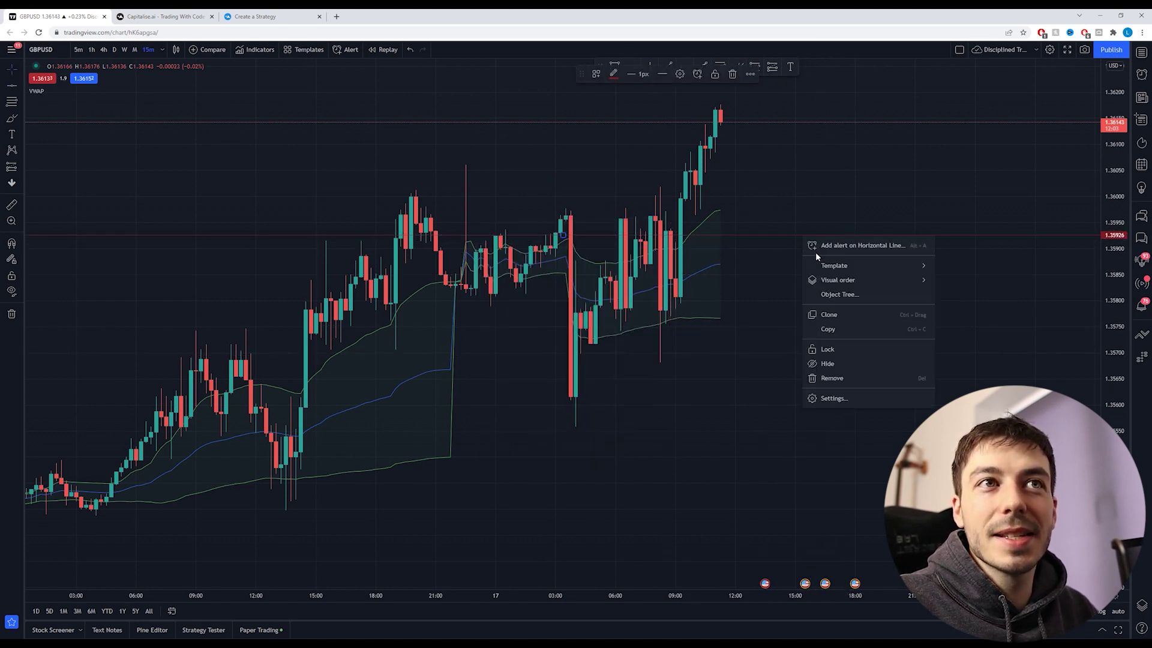
left_click(877, 246)
left_click_drag(633, 390, 508, 391)
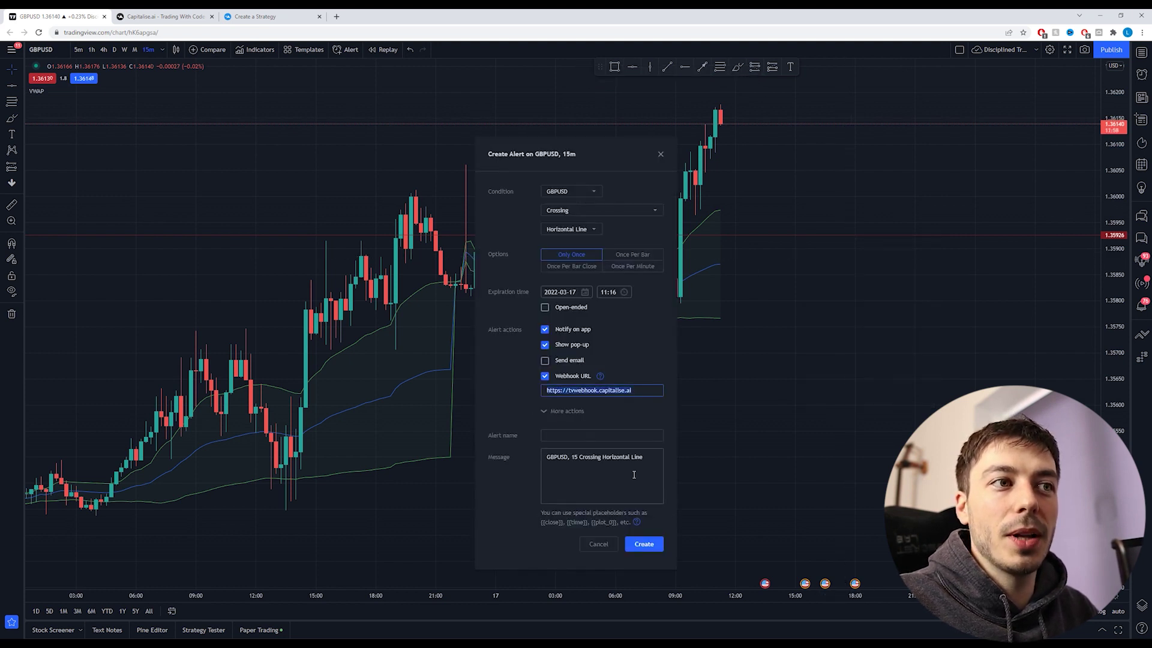
left_click_drag(633, 474, 519, 449)
left_click(609, 544)
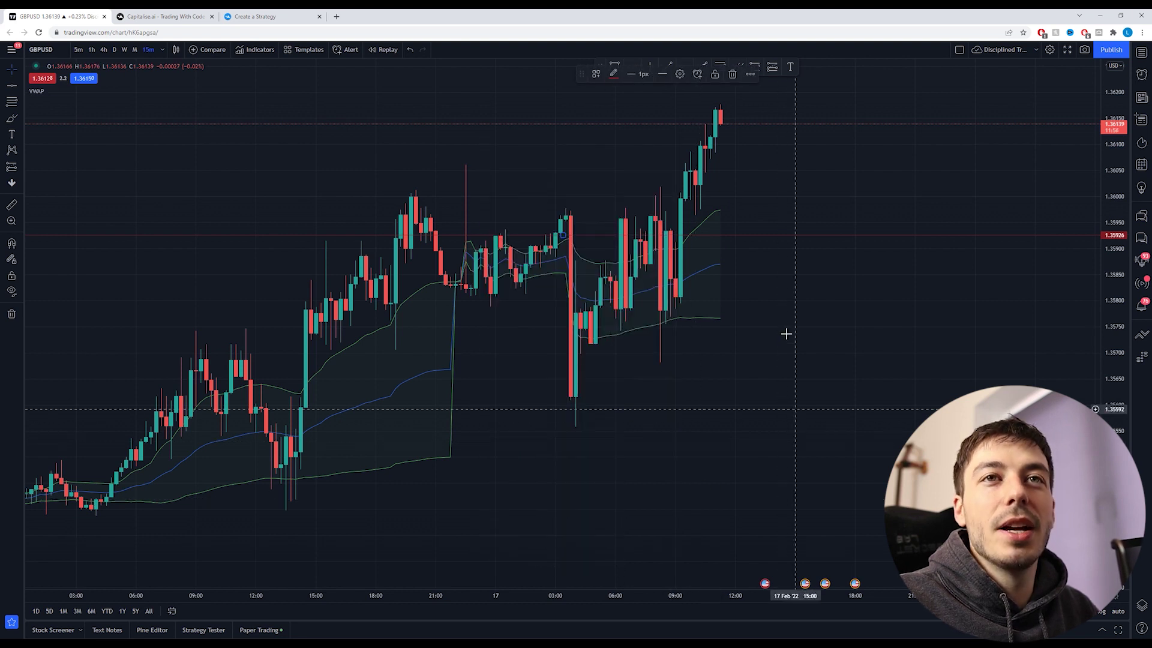
Step: Search 'sar' and add Parabolic SAR to the GBPUSD chart twice
left_click(260, 51)
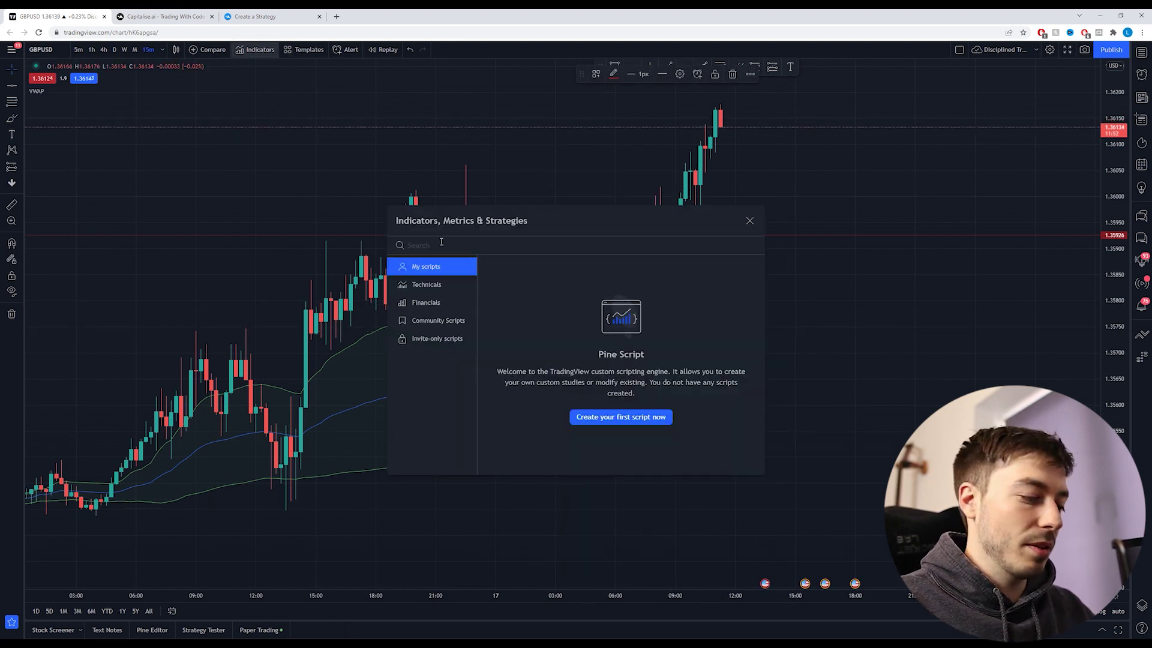
type("s")
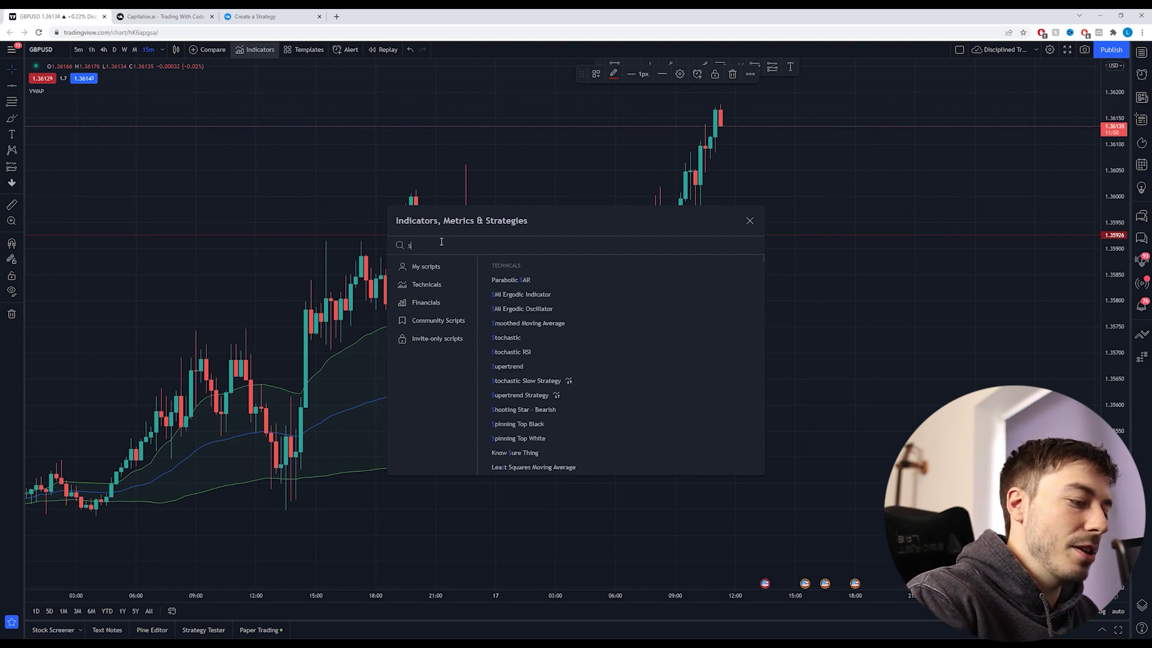
type("ar")
right_click(441, 241)
left_click(573, 279)
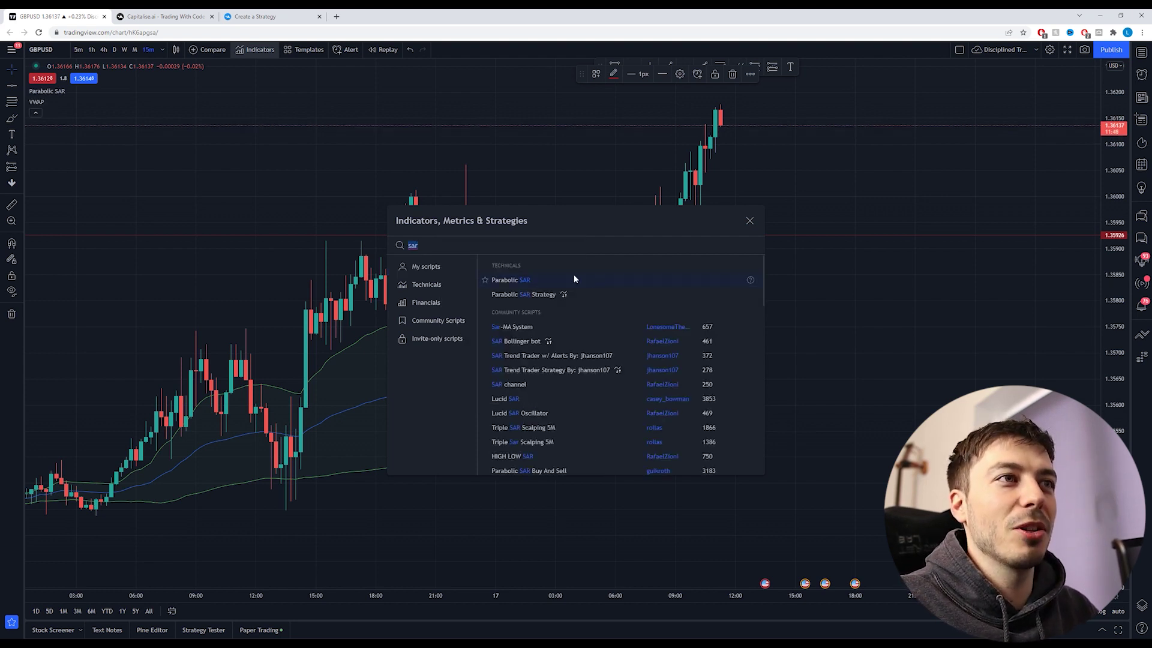
left_click(536, 279)
left_click(750, 221)
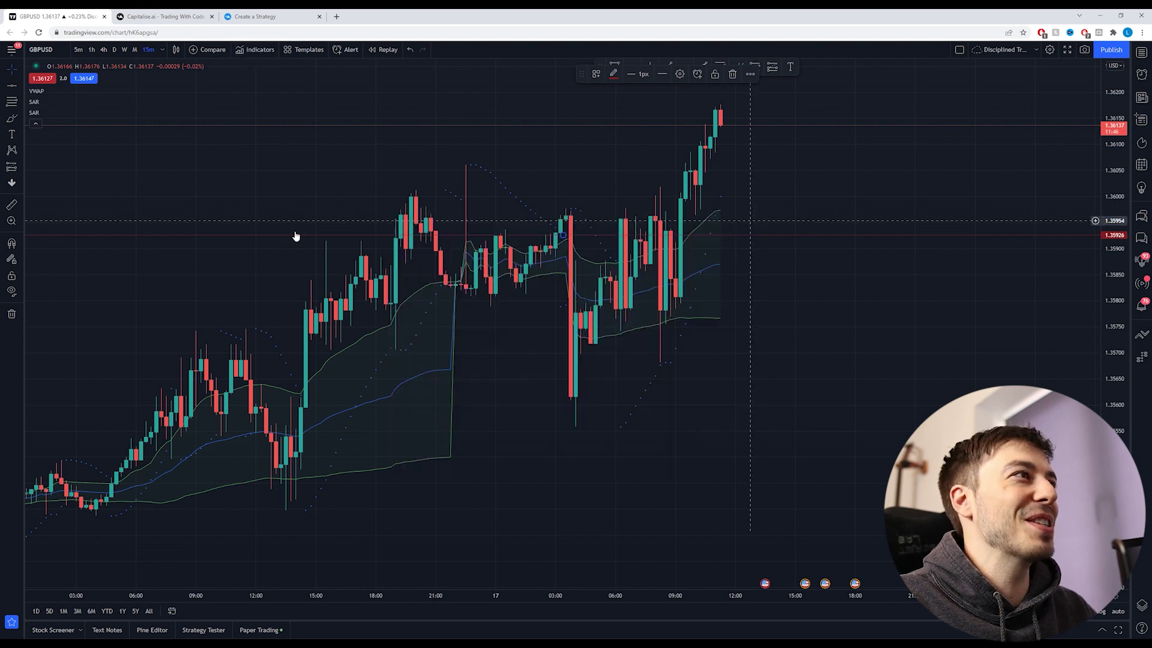
Step: Remove both SAR indicators, cancelling an alert started on one of them
left_click(84, 113)
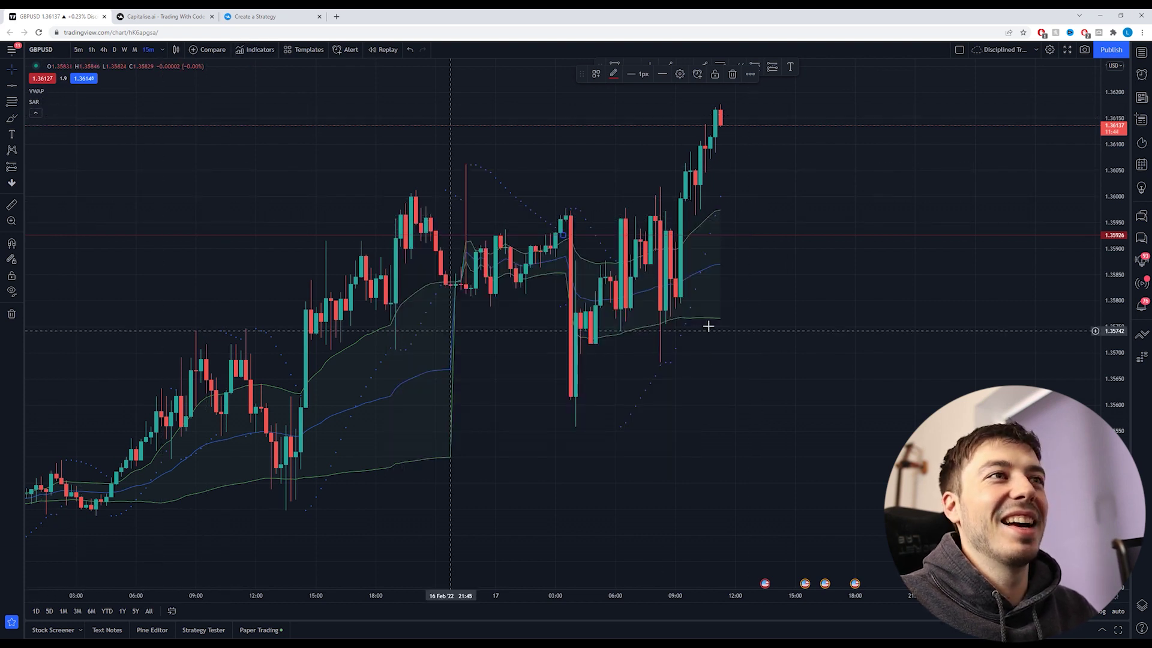
right_click(507, 193)
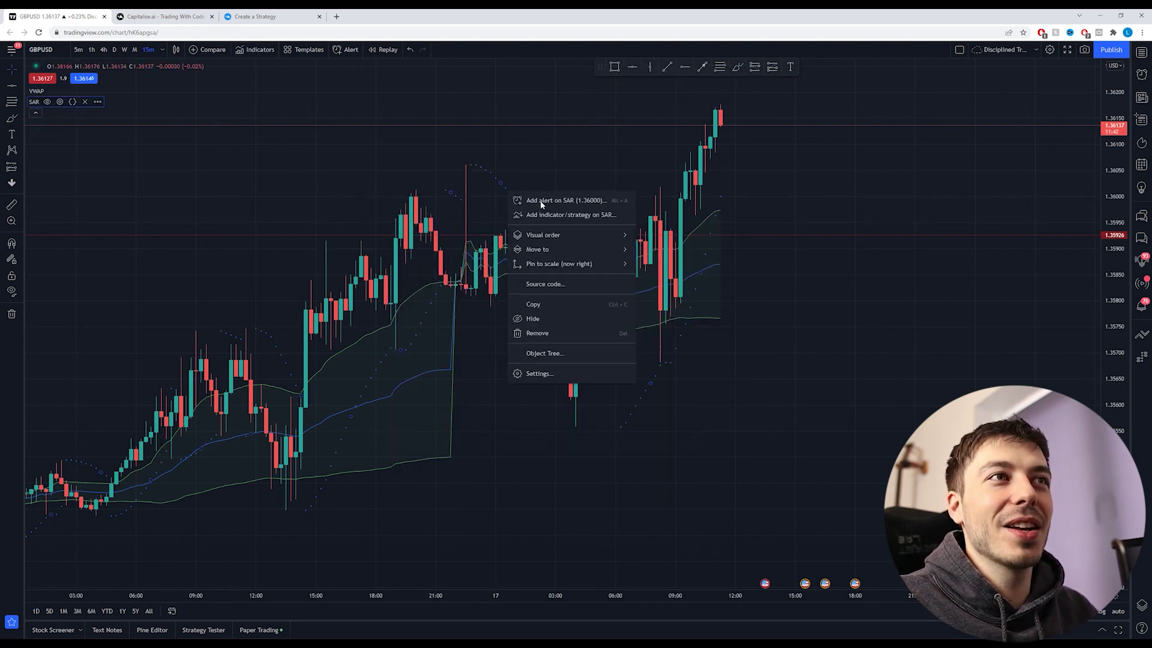
left_click(540, 201)
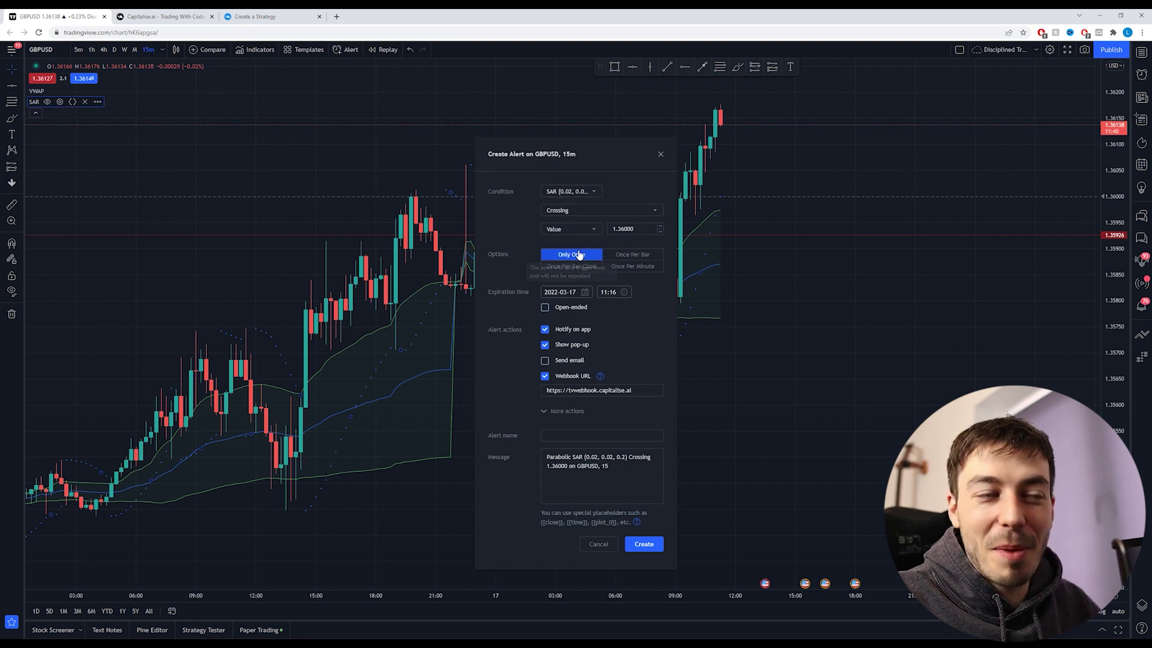
left_click(662, 154)
key("Delete")
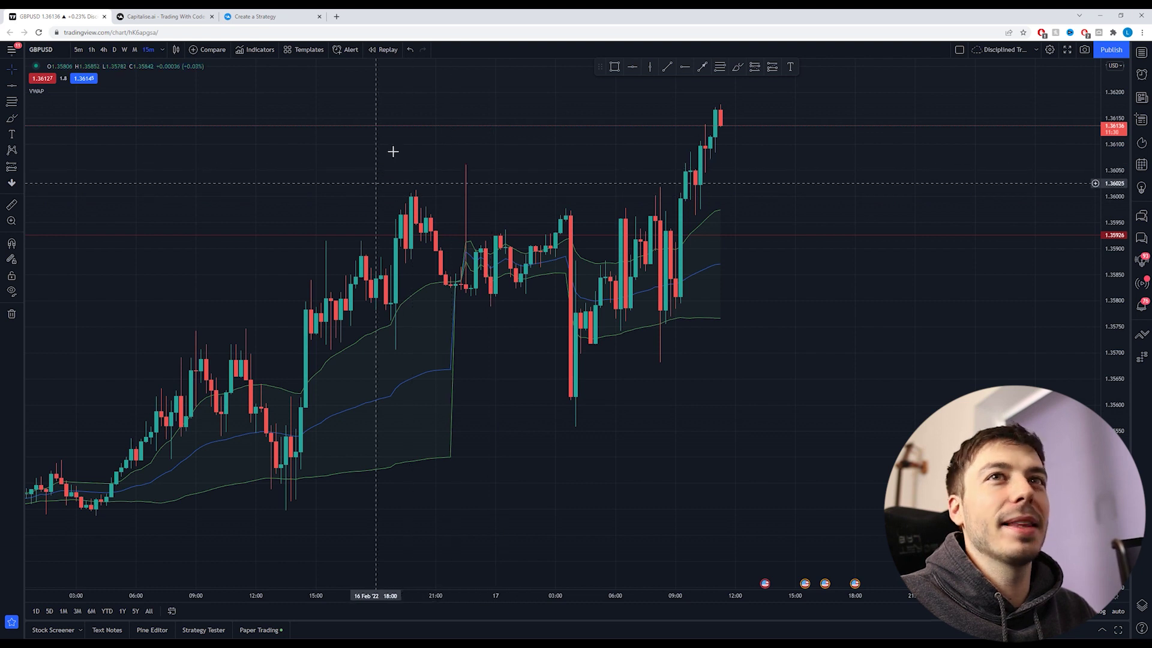
Step: Review the GBPUSD alert's Edit Alert settings, close them unchanged, and go to Capitalise.ai
left_click(1141, 76)
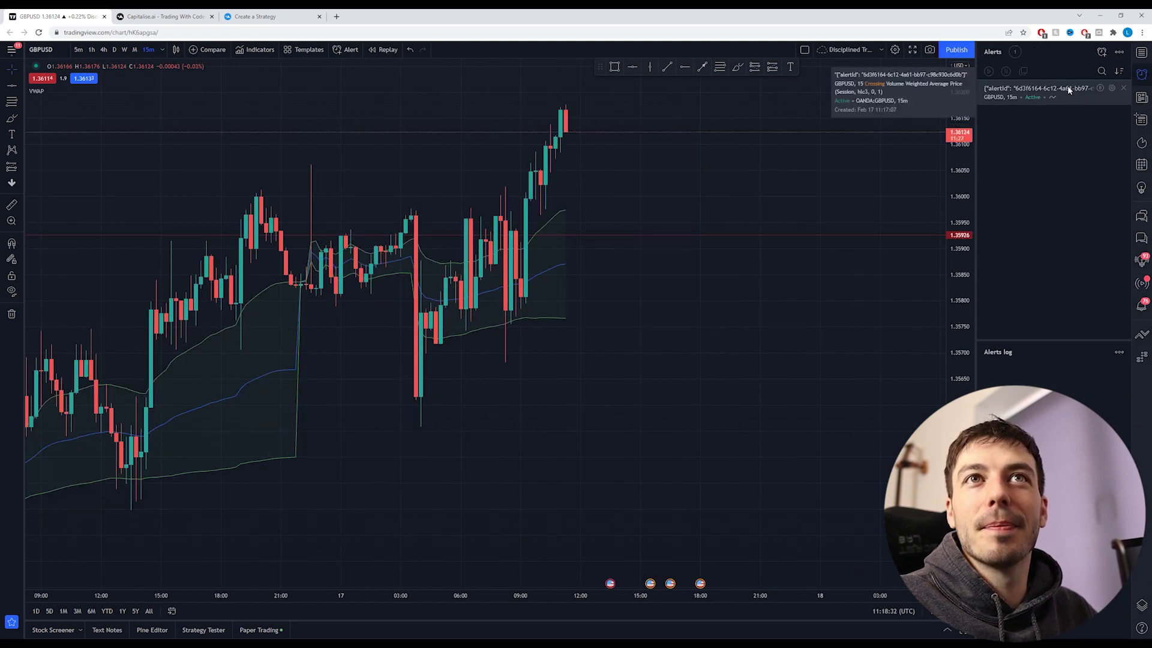
left_click(1112, 87)
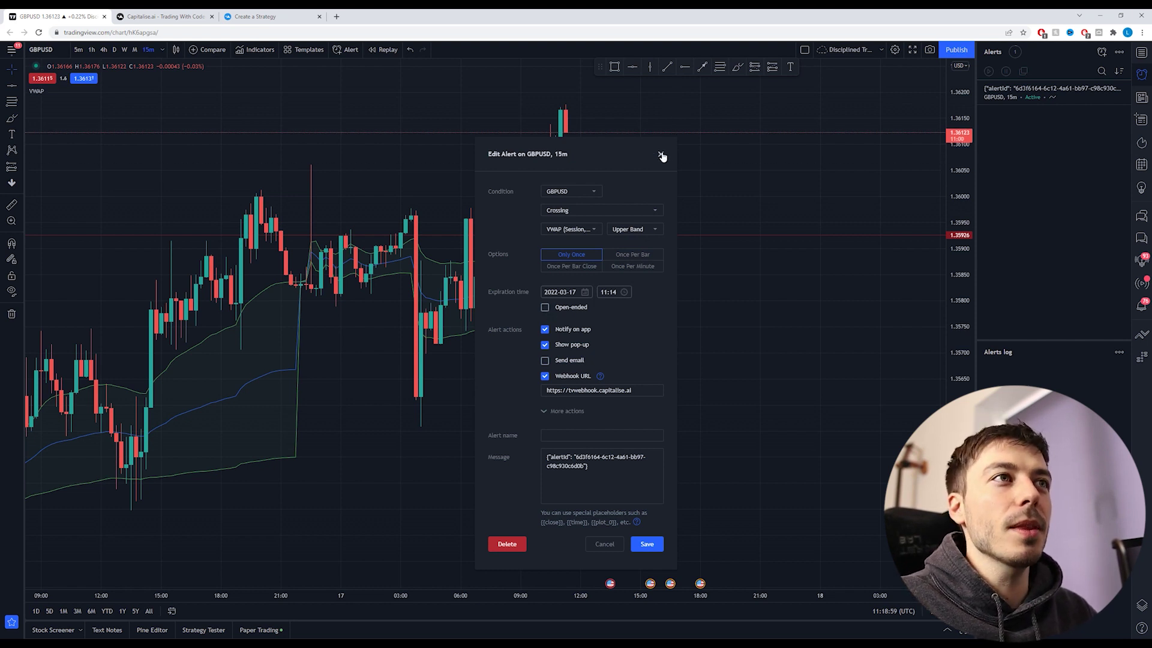
left_click(608, 545)
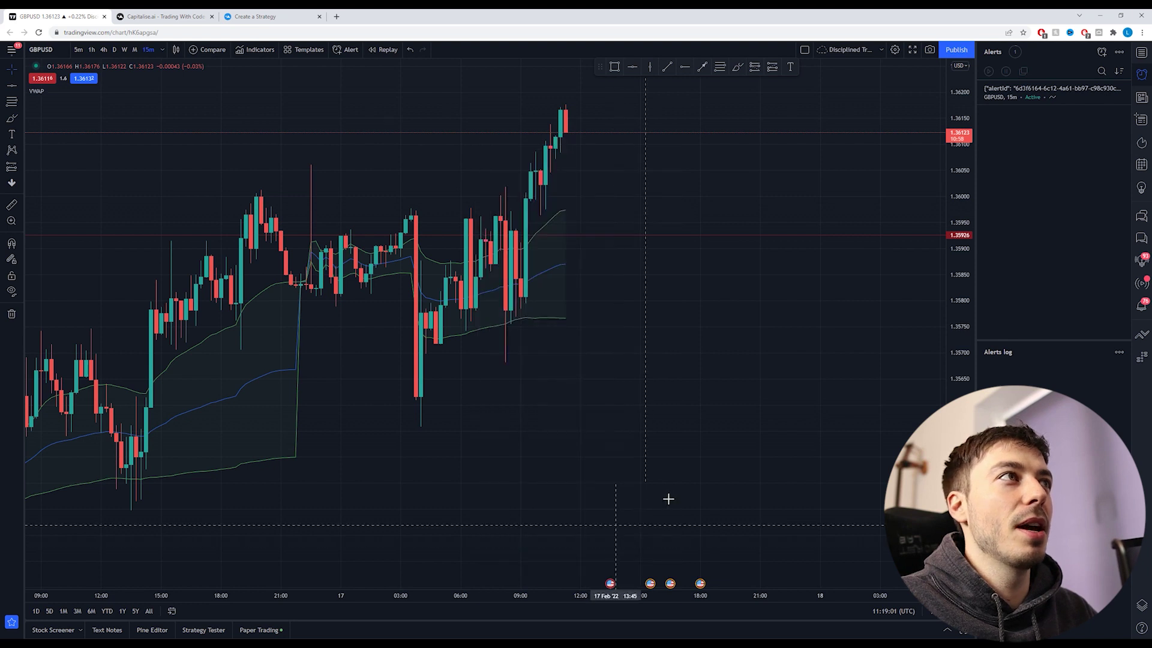
left_click(267, 16)
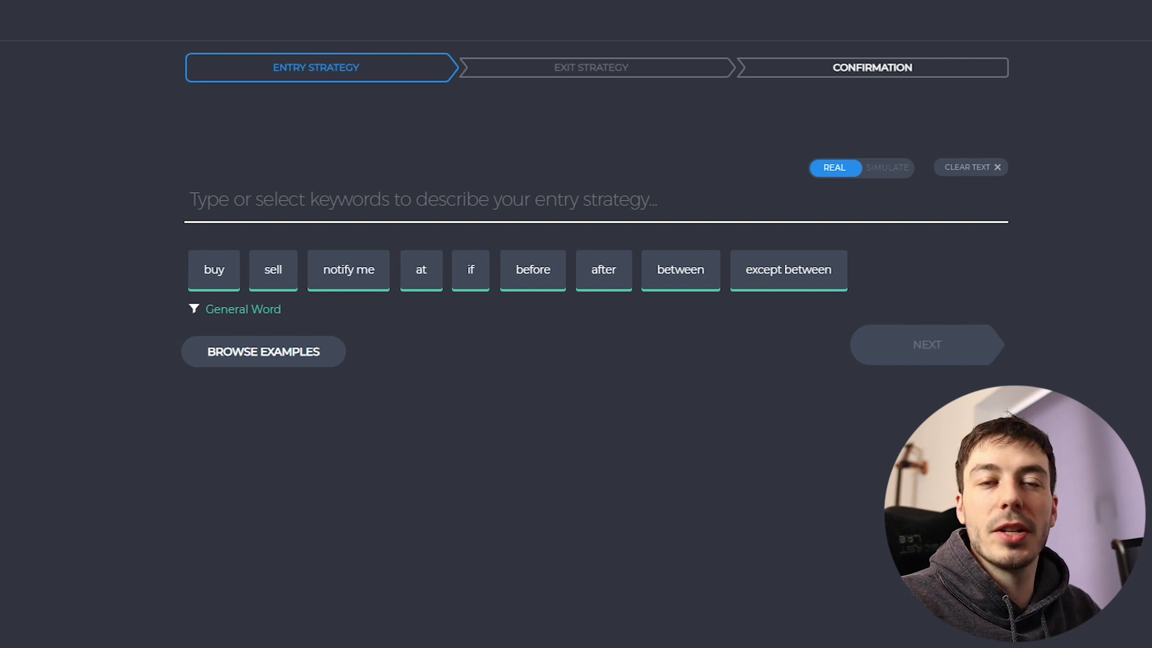
Step: Start the entry strategy with the Webhook condition and copy its webhook message
left_click(250, 190)
type("If w")
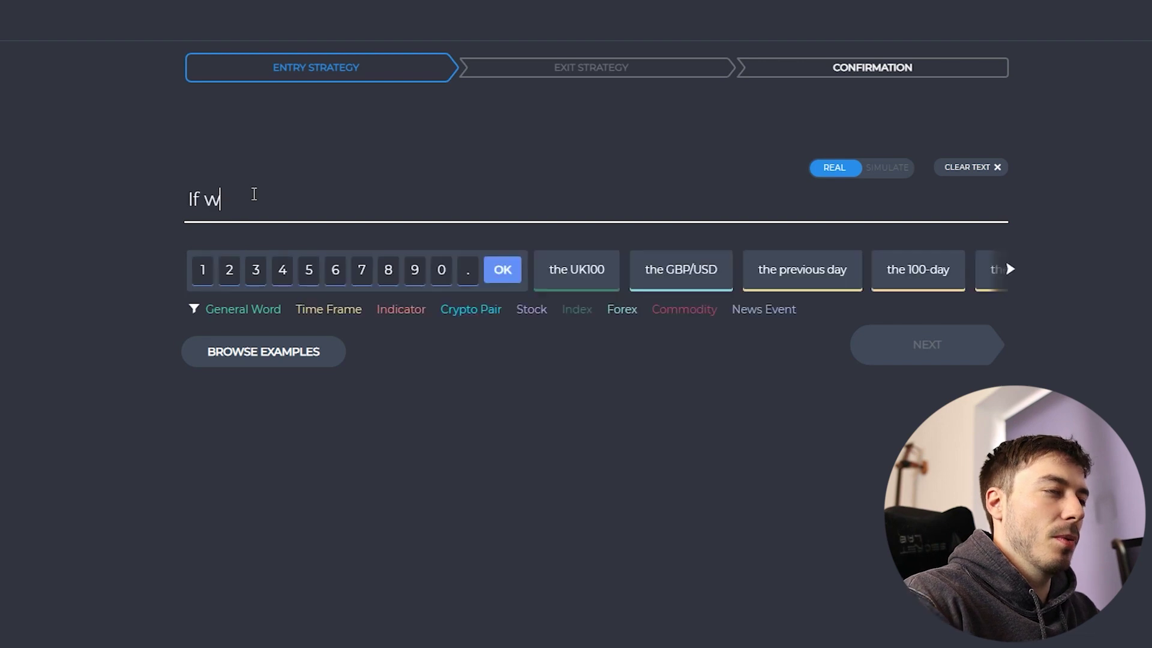
type("eb")
left_click(250, 265)
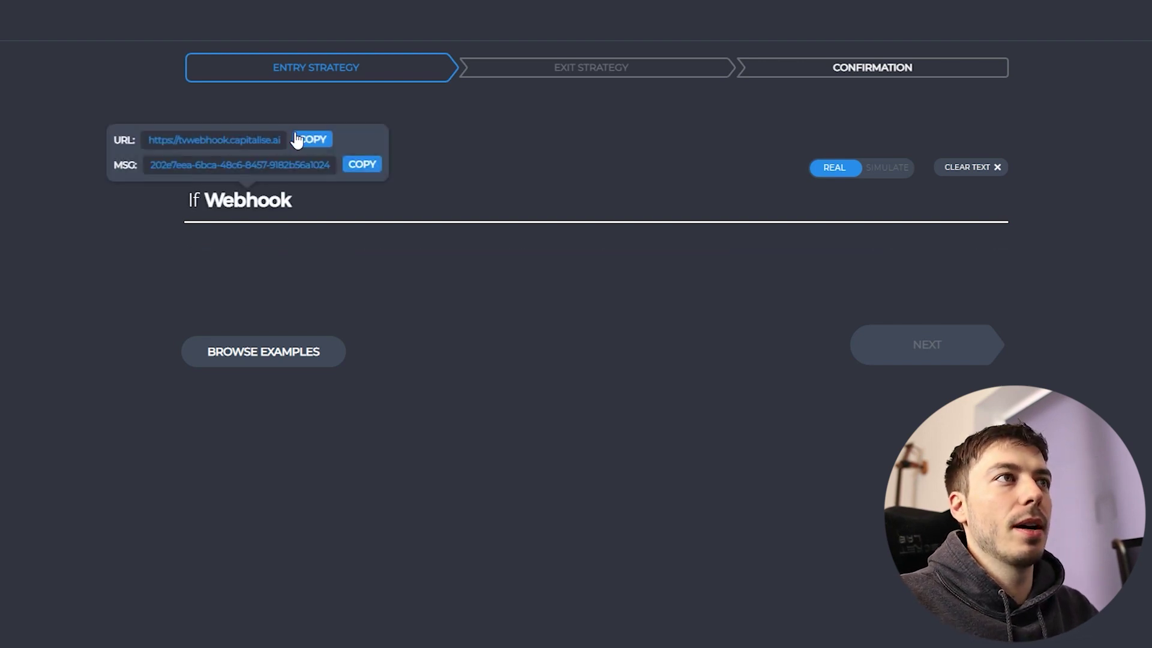
left_click(362, 164)
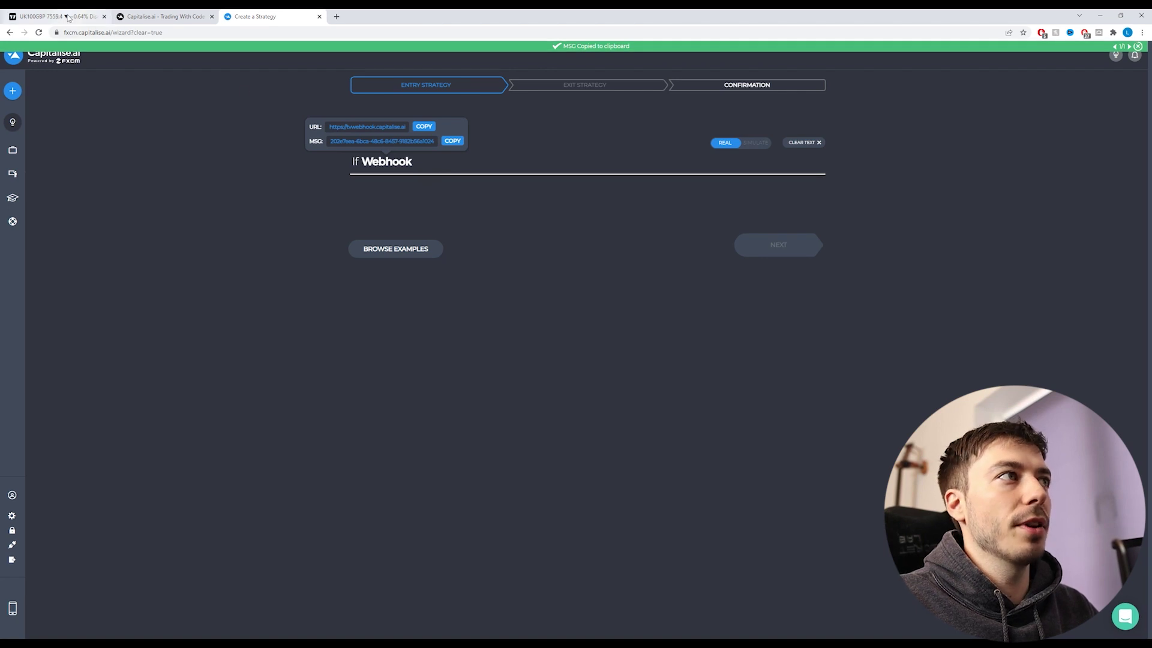
left_click(90, 18)
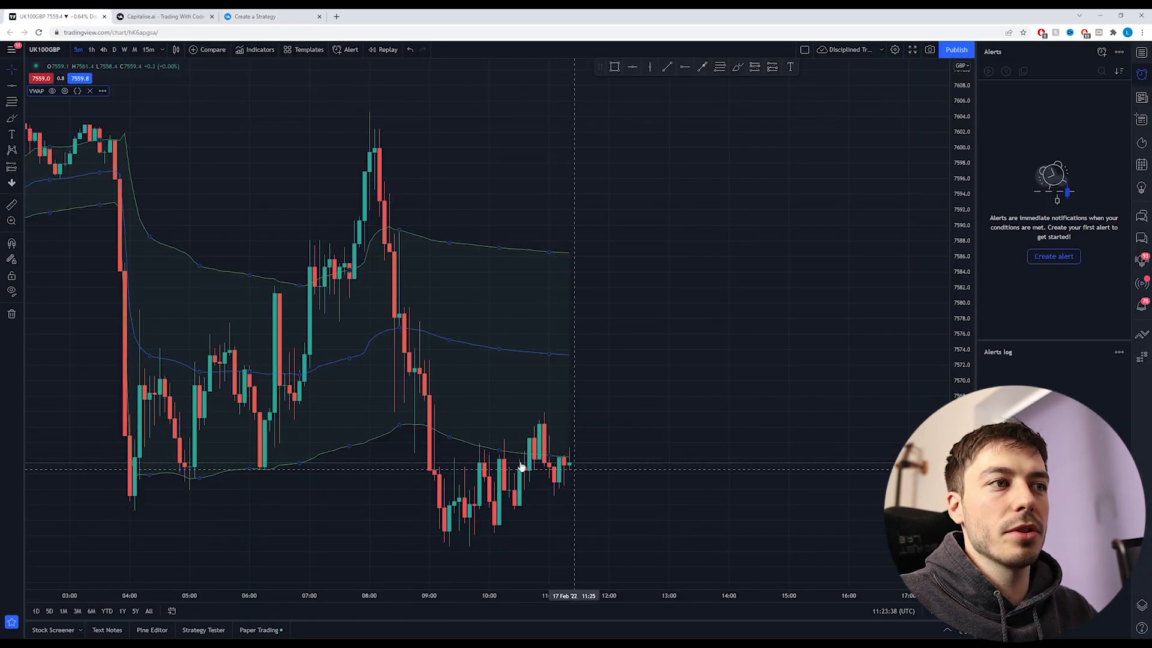
left_click(252, 16)
Step: Complete 'If Webhook triggers then buy UK100 100,000 GBP WORTH' and recopy the webhook message
left_click(455, 163)
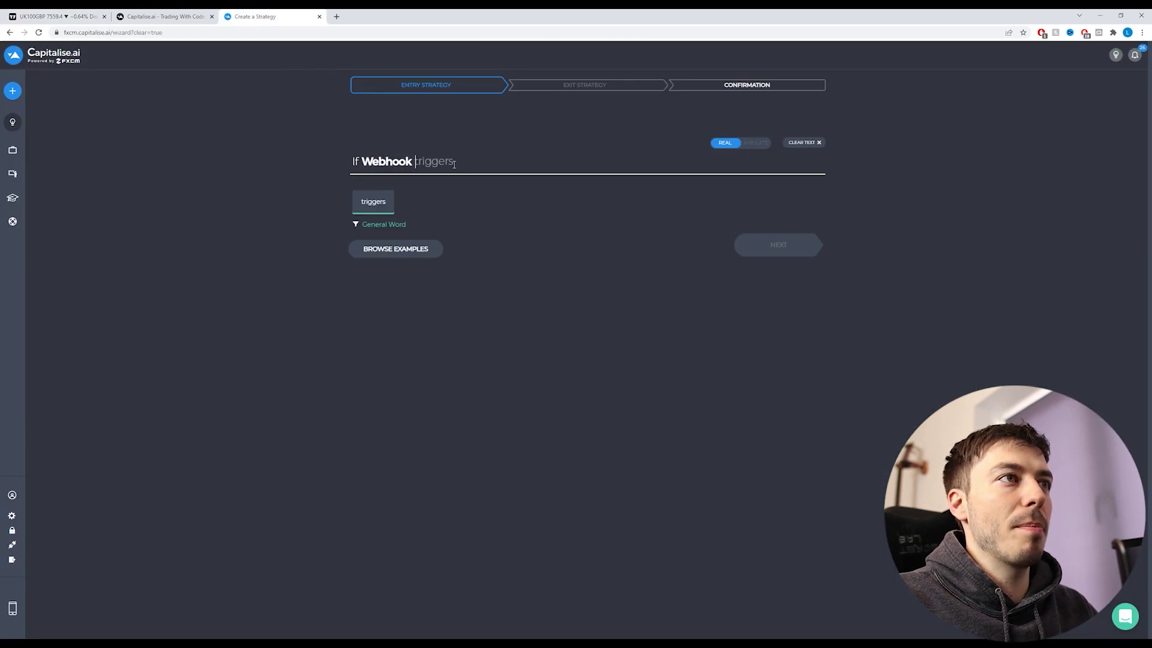
key("Tab")
type("t")
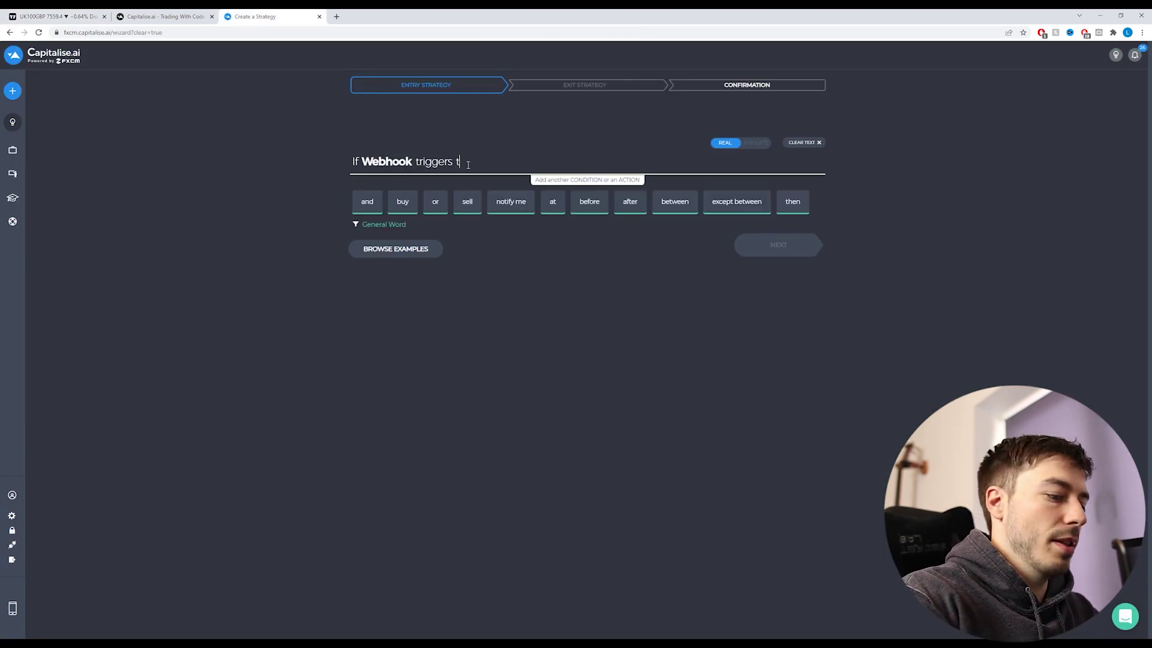
type("hen")
key("Tab")
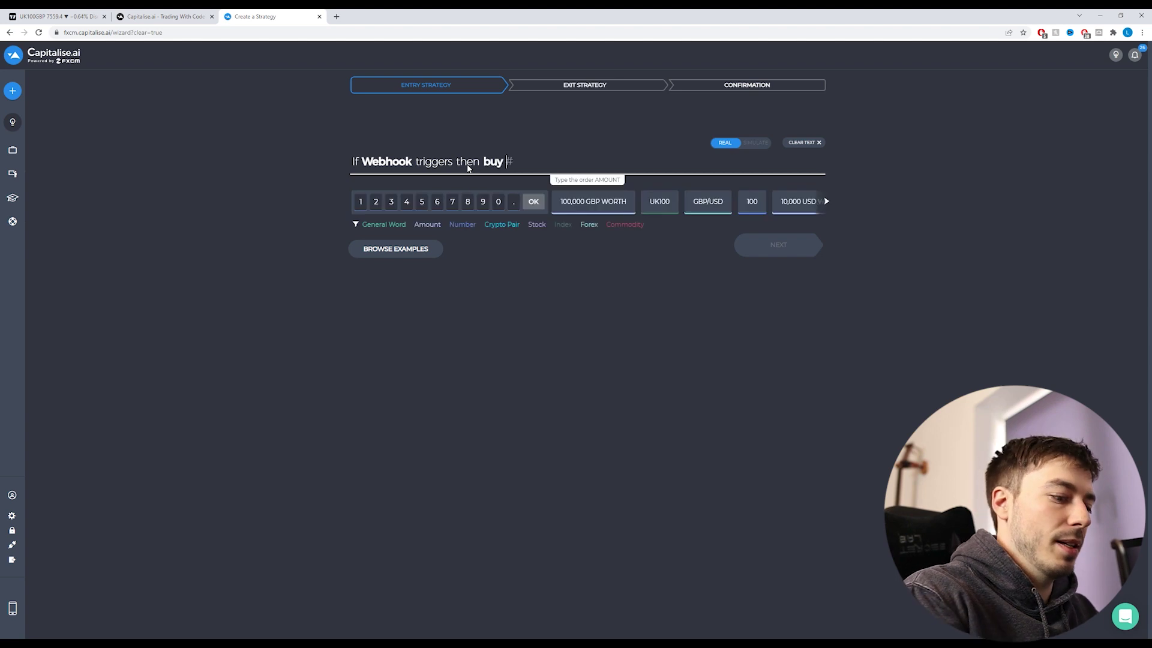
type("UK100")
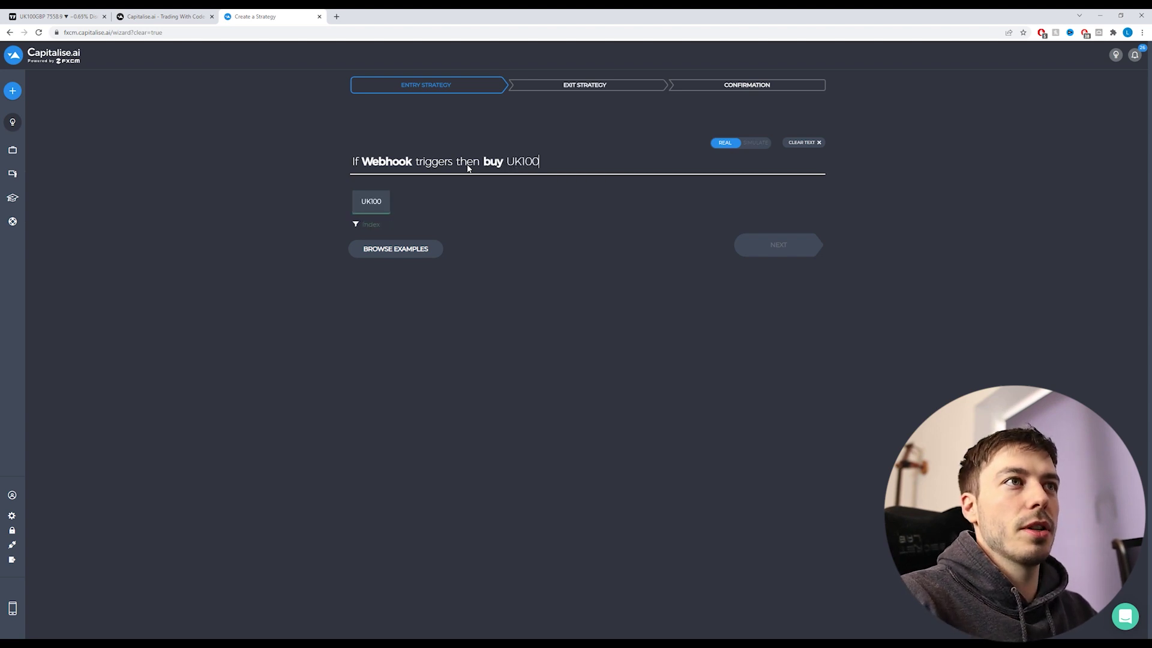
left_click(371, 201)
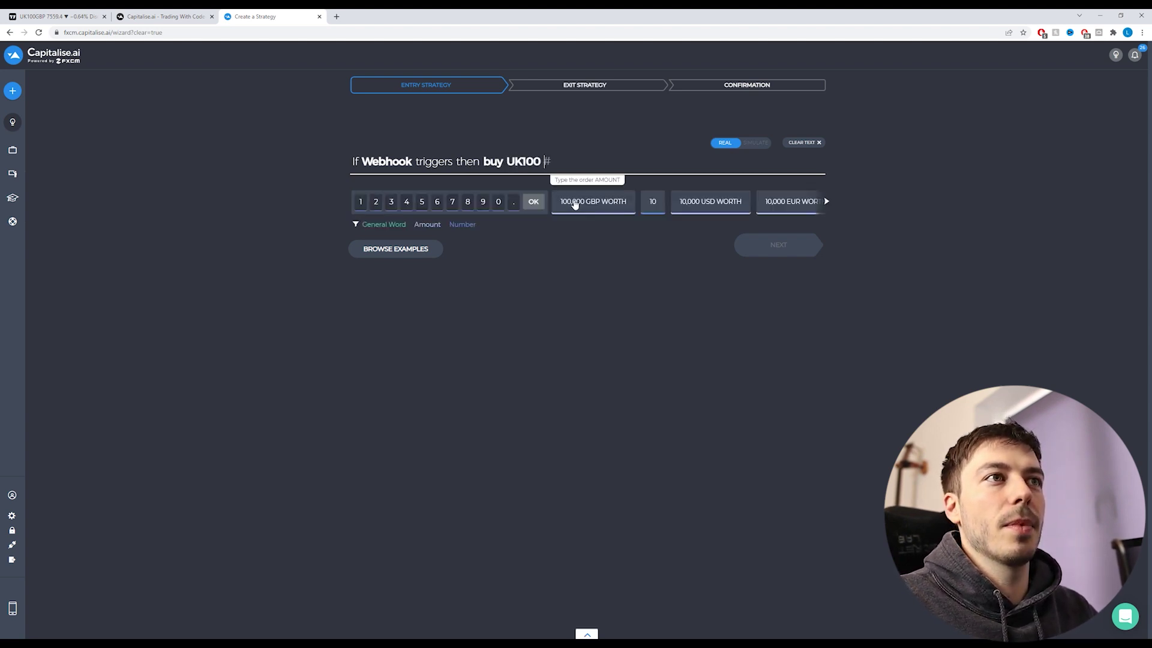
left_click(600, 204)
left_click(393, 162)
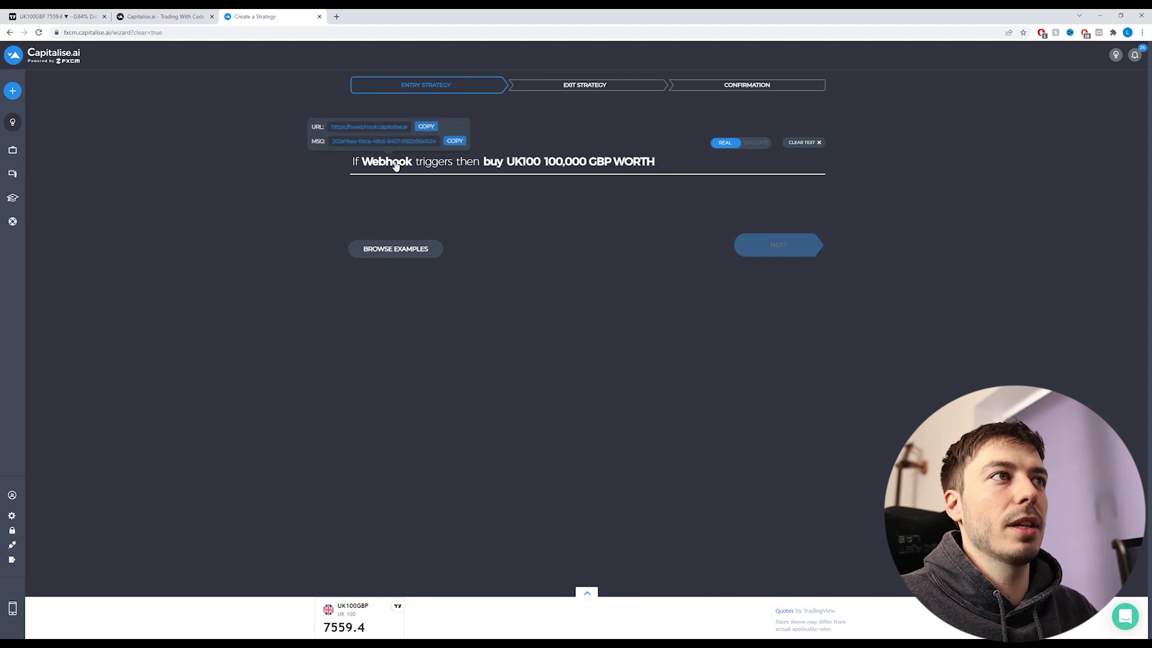
left_click(456, 141)
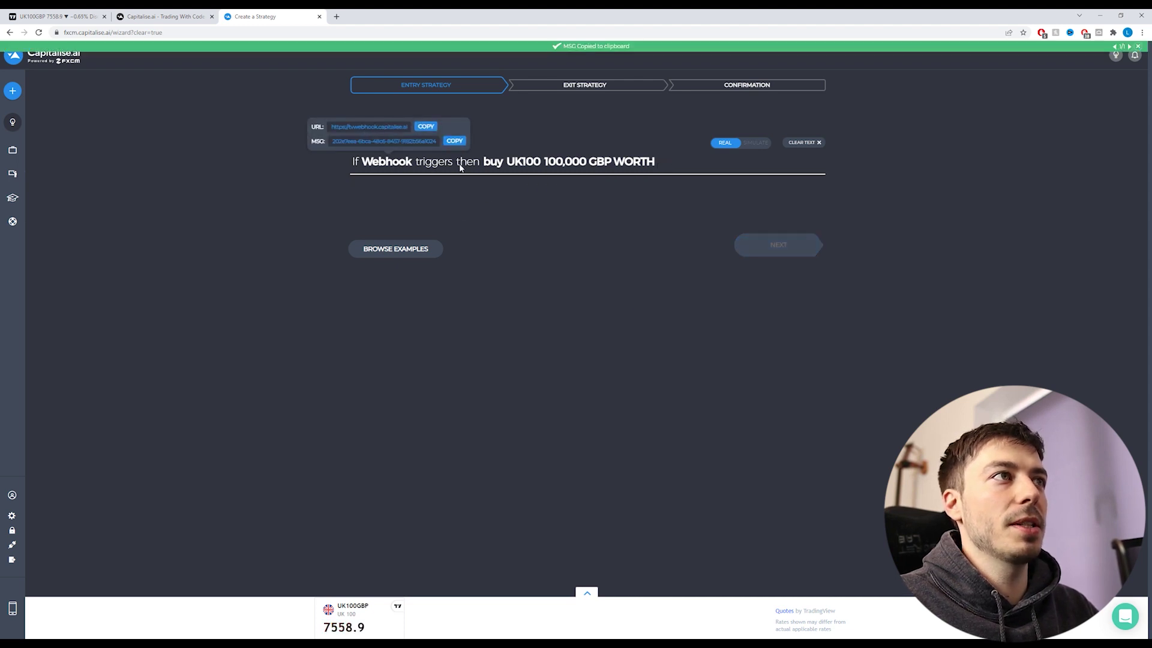
left_click(55, 16)
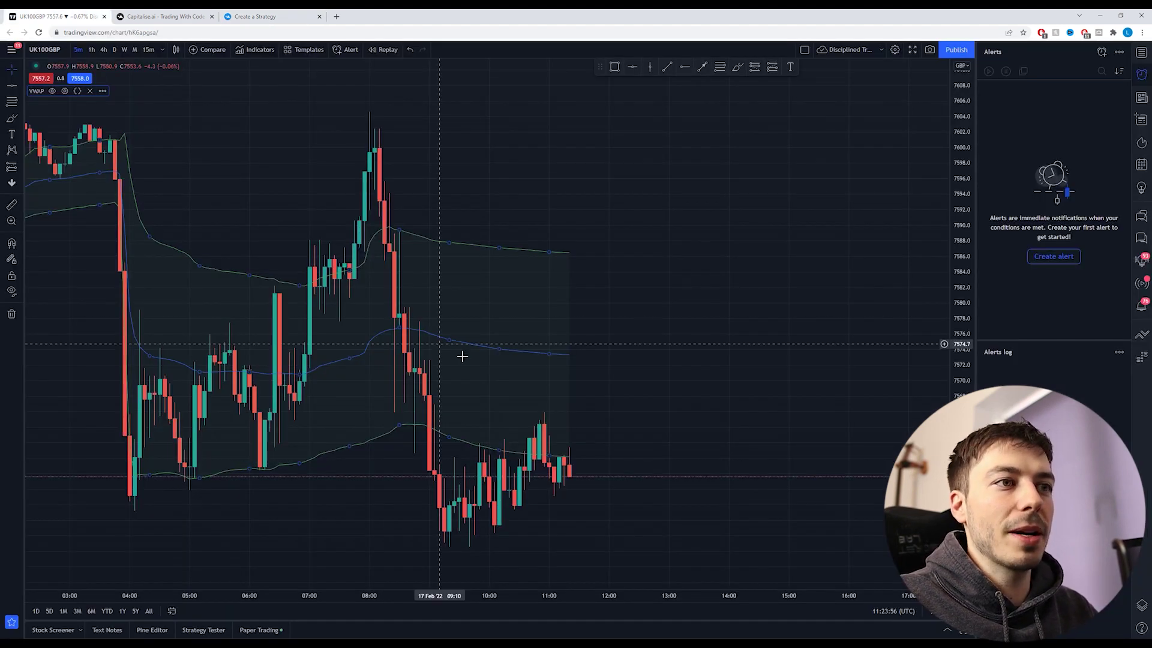
Step: Set up a UK100GBP alert on crossing the VWAP Lower Band, firing once per bar
right_click(472, 446)
mouse_move(484, 489)
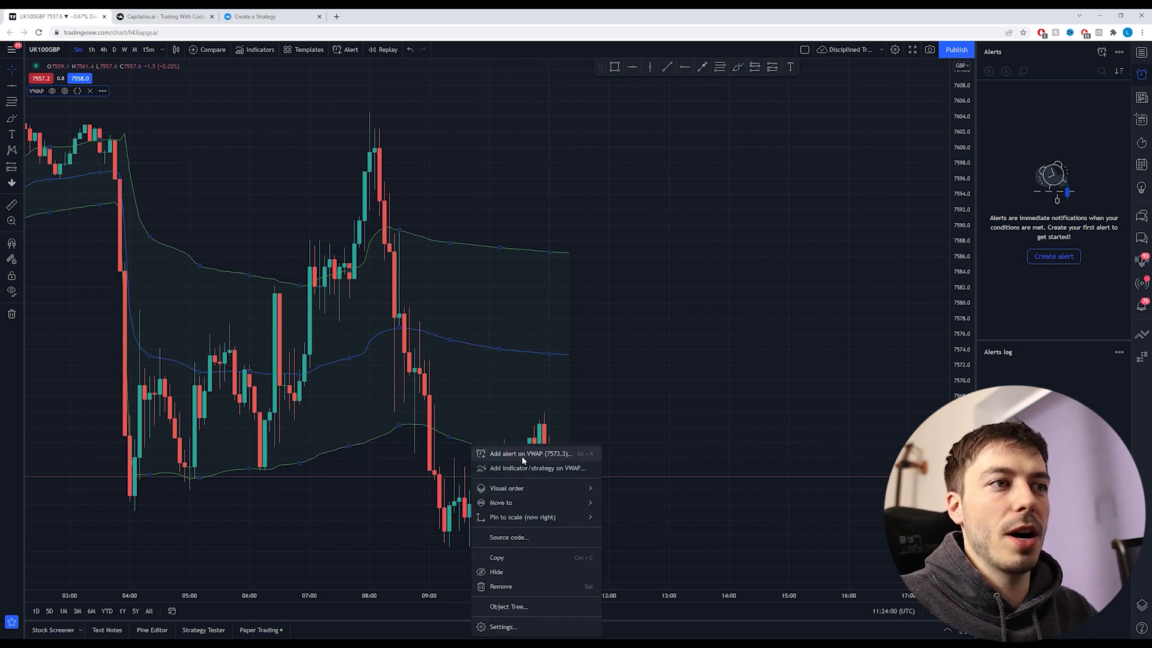
left_click(520, 454)
left_click(568, 191)
left_click(605, 203)
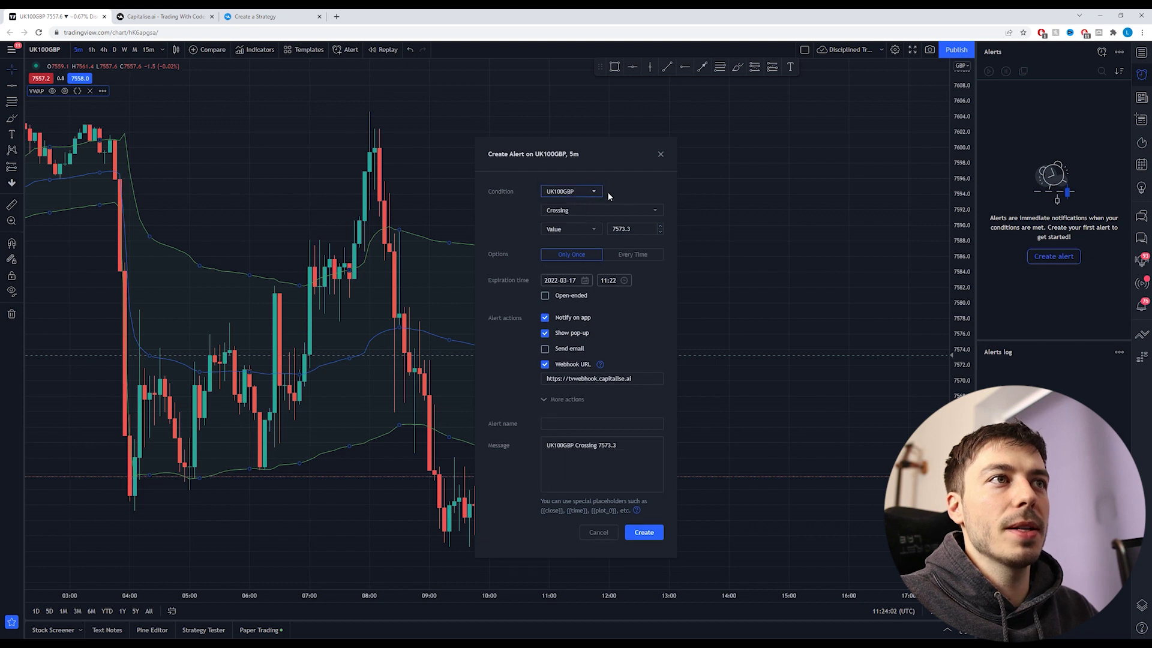
left_click(594, 229)
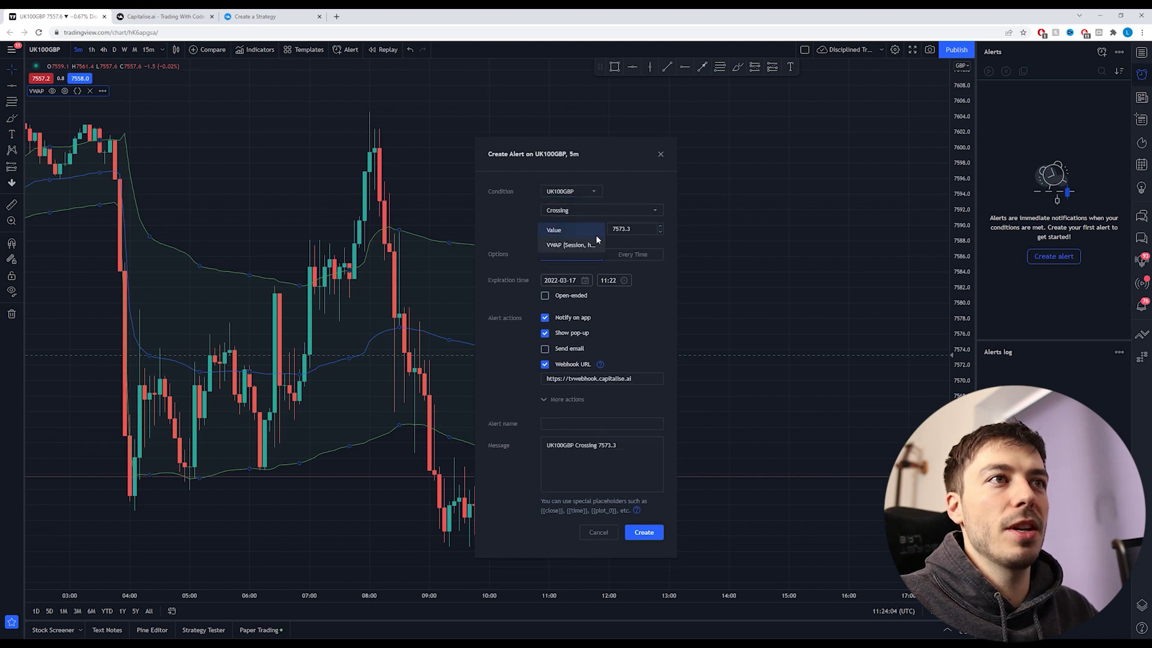
left_click(596, 238)
left_click(628, 259)
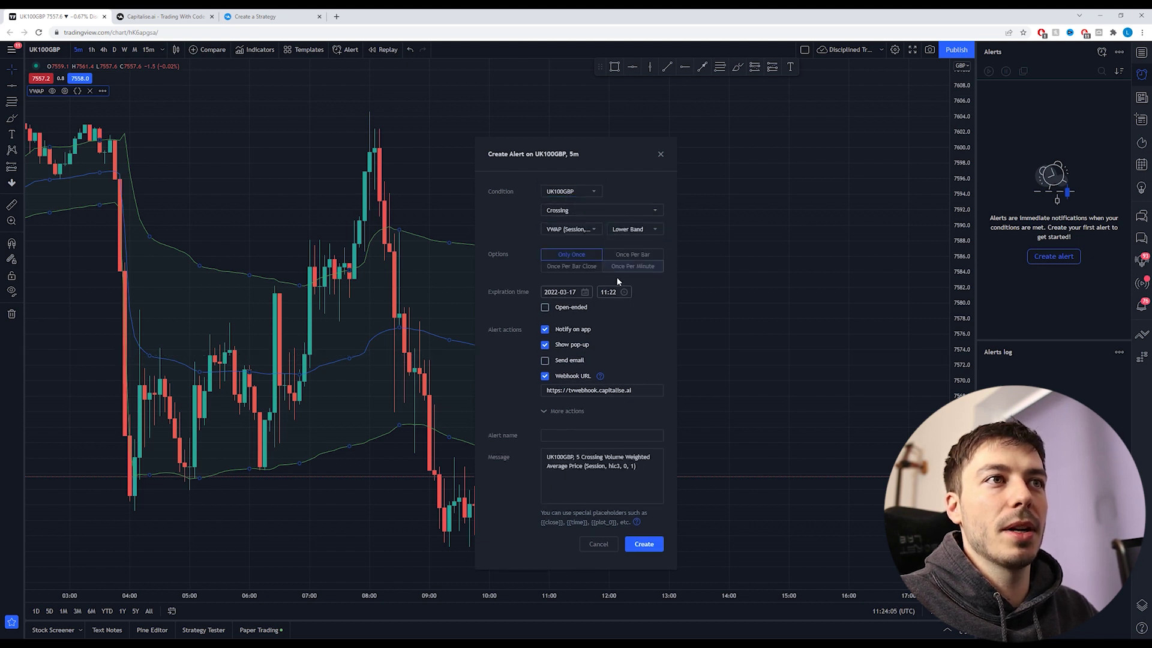
left_click(643, 257)
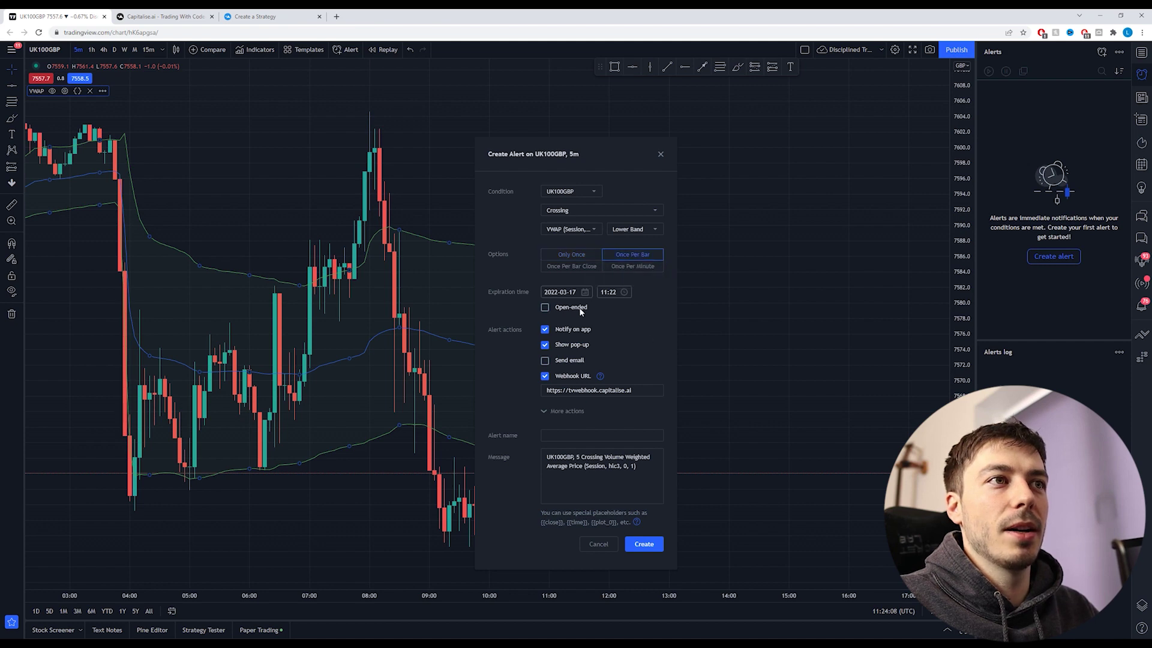
left_click(558, 307)
left_click(722, 253)
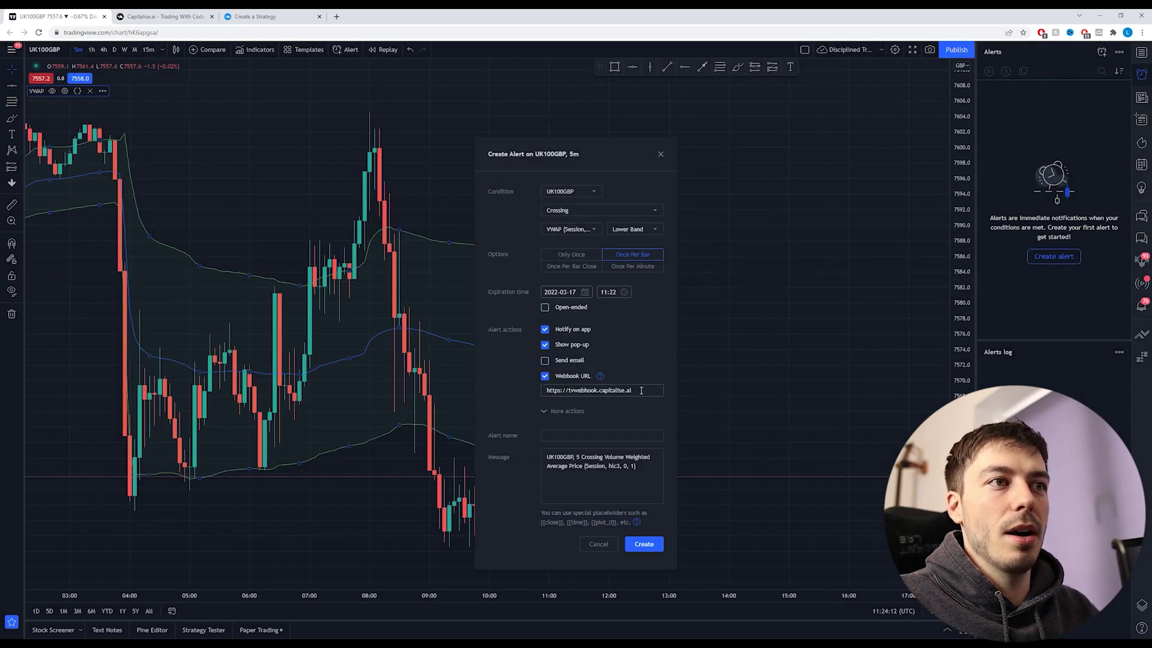
Step: Paste the webhook message, create the alert past the repaint warning, and dismiss its popup
key("ctrl+a")
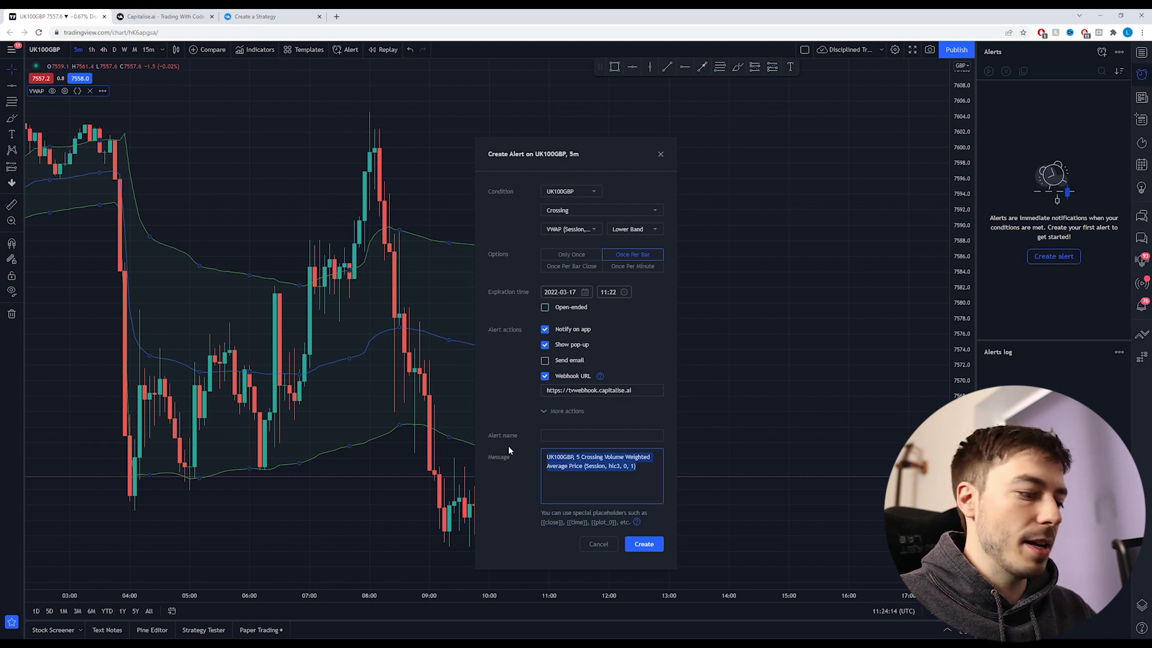
key("ctrl+v")
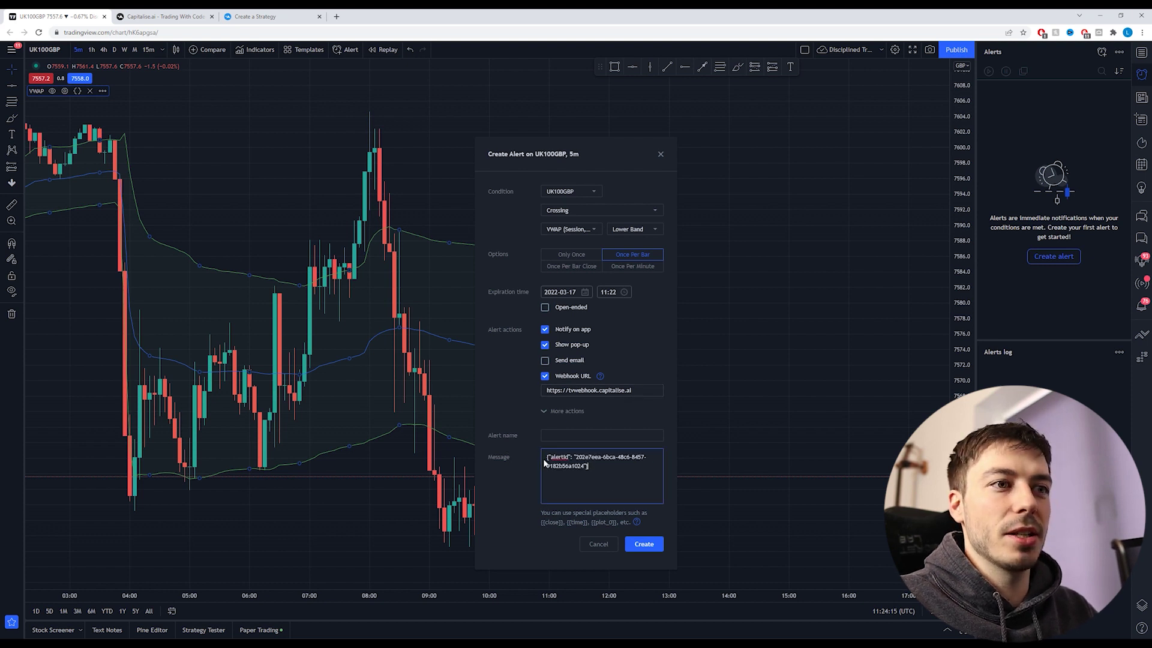
left_click(652, 551)
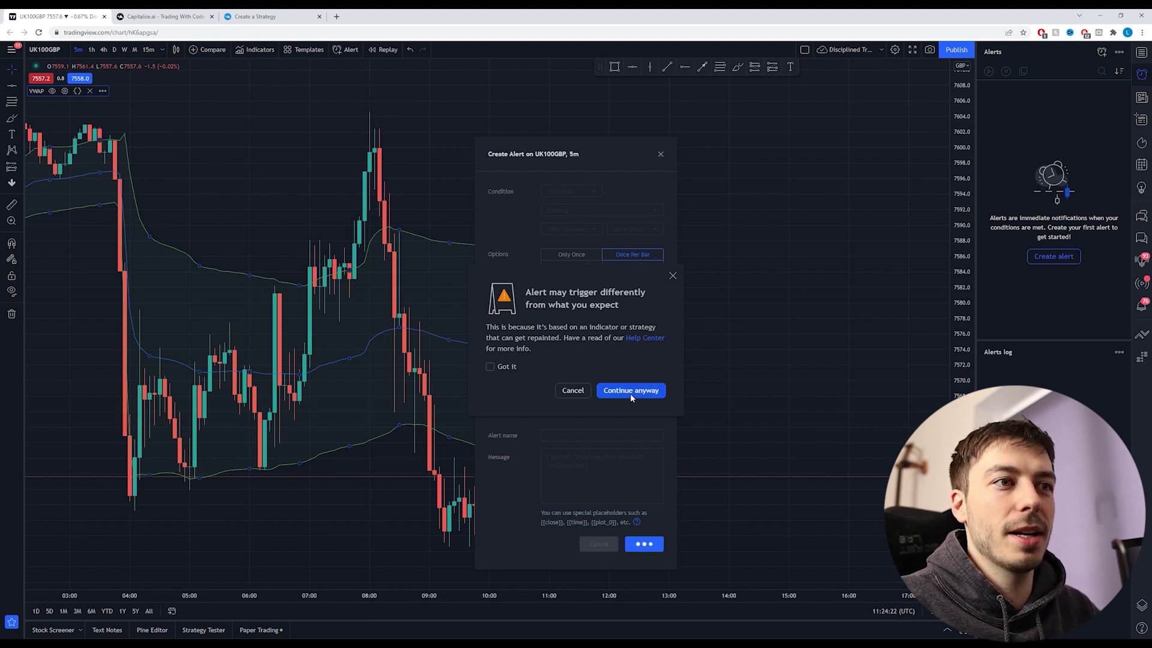
left_click(630, 392)
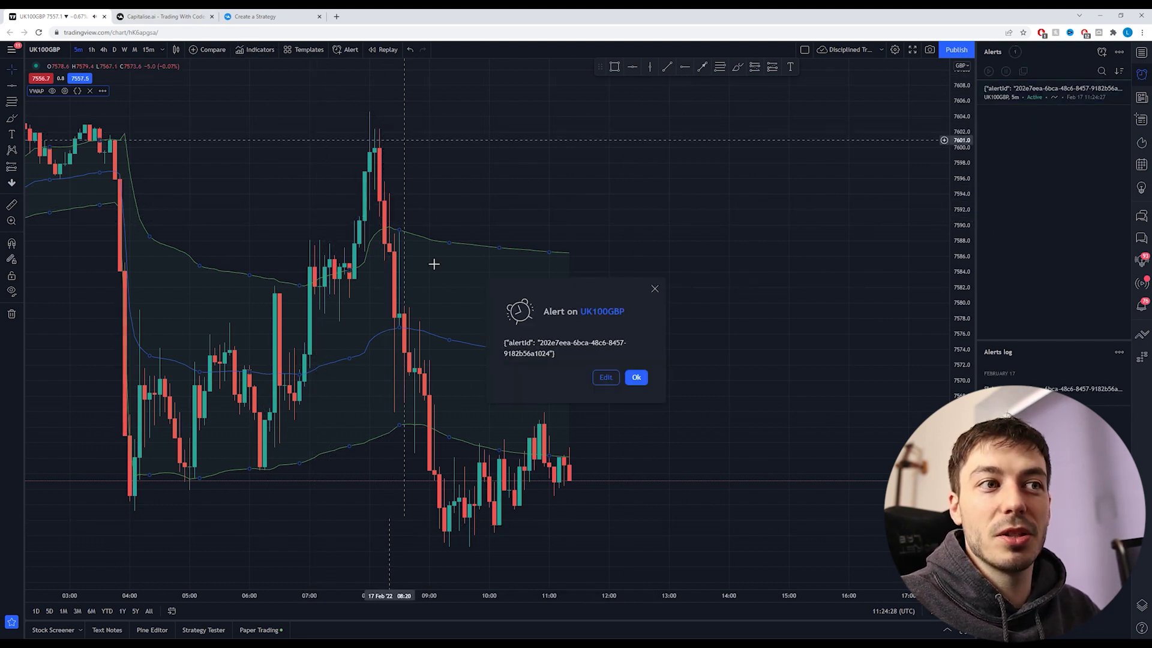
left_click(636, 377)
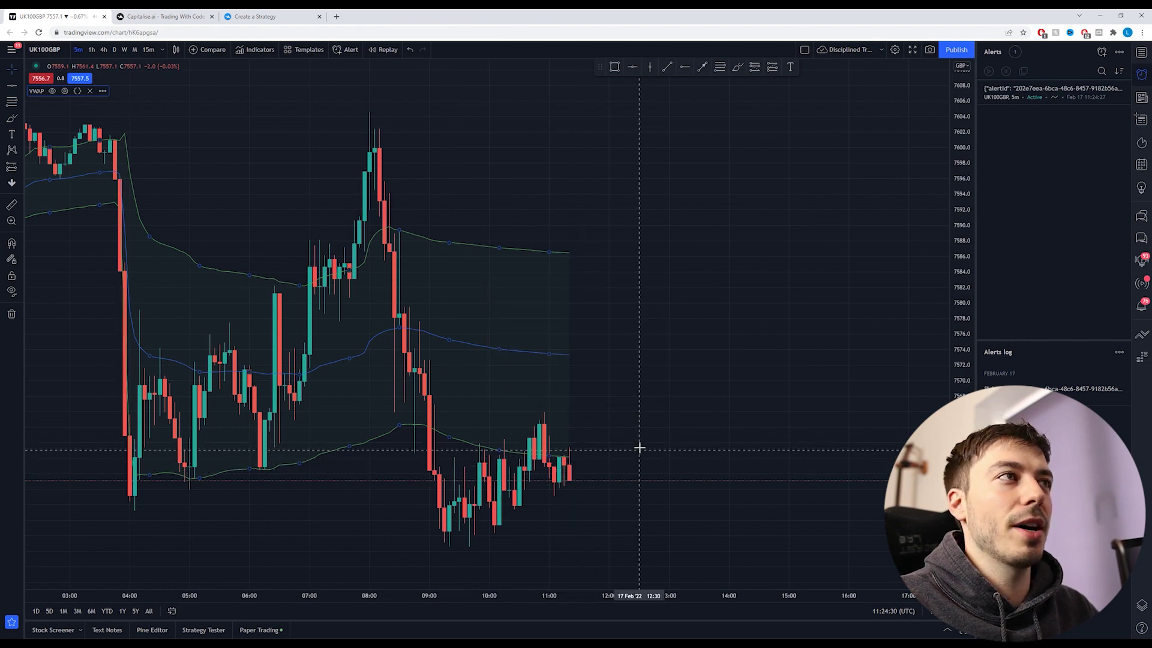
Step: Switch the UK100 strategy to simulation mode and move on to the exit step
left_click(258, 17)
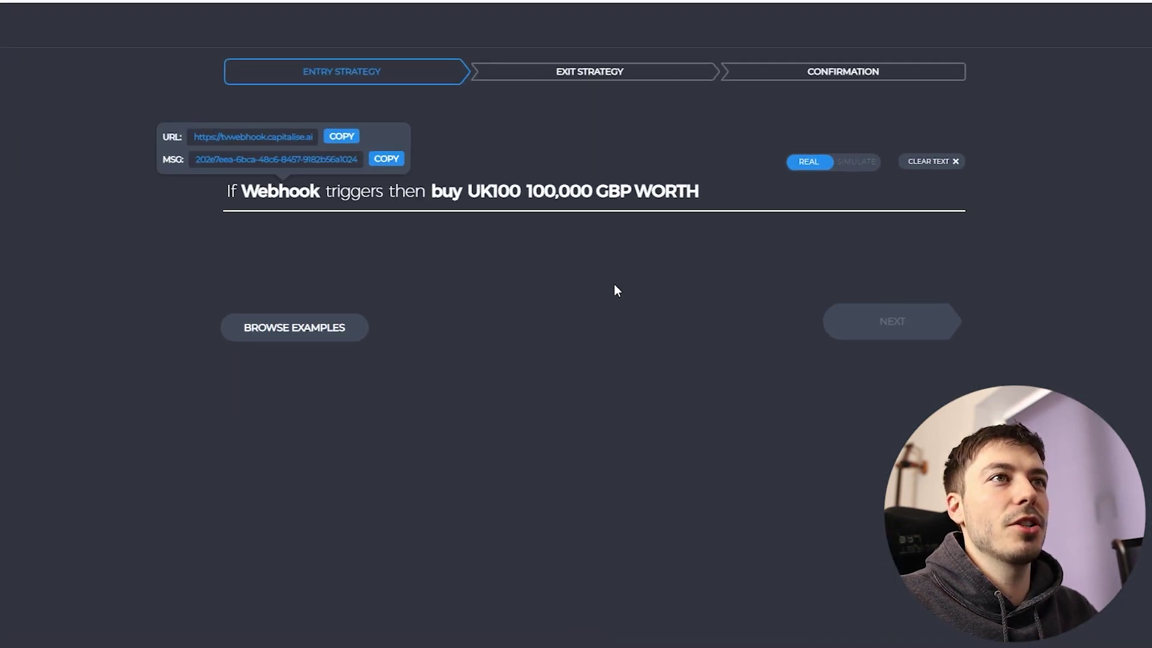
left_click(813, 218)
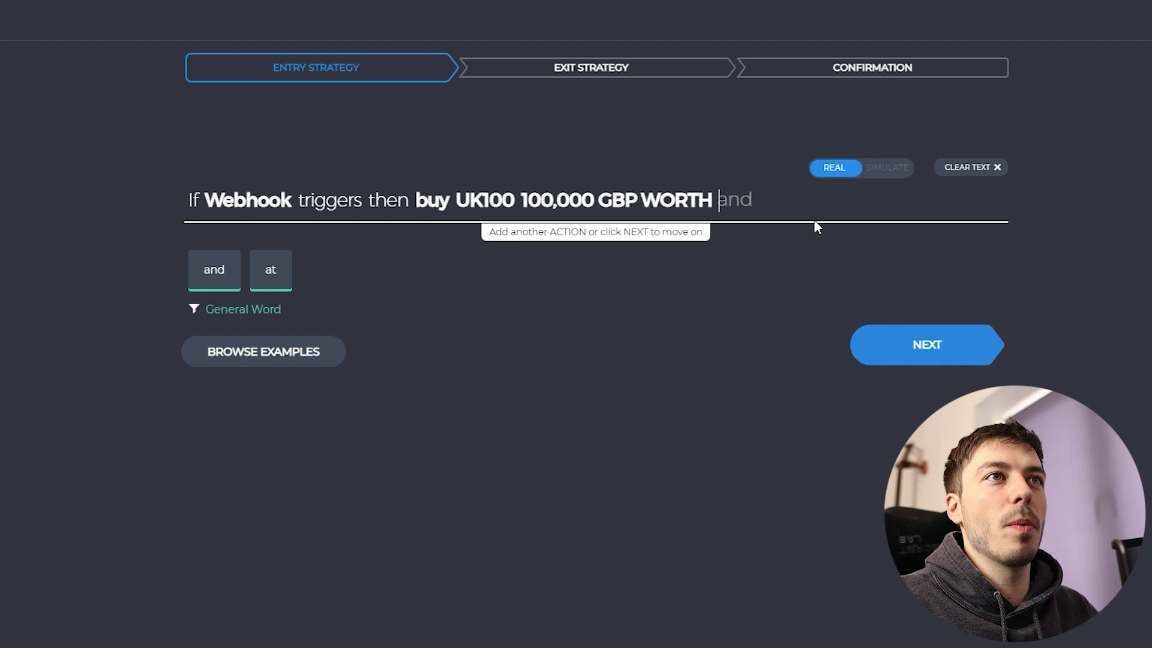
left_click(891, 174)
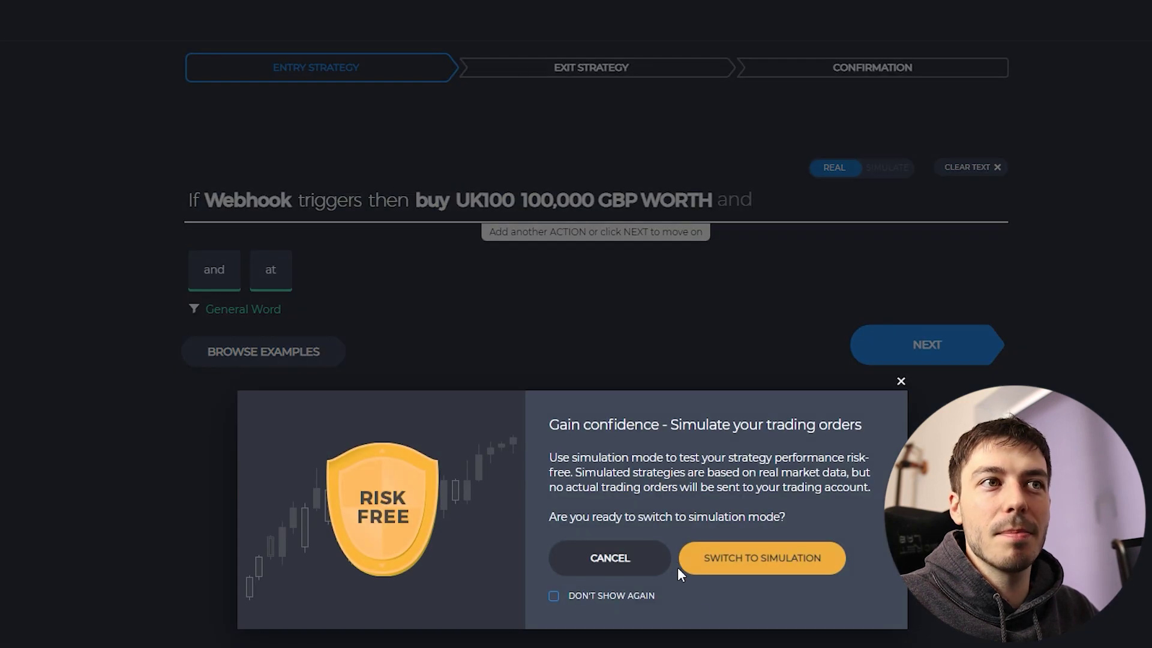
left_click(773, 561)
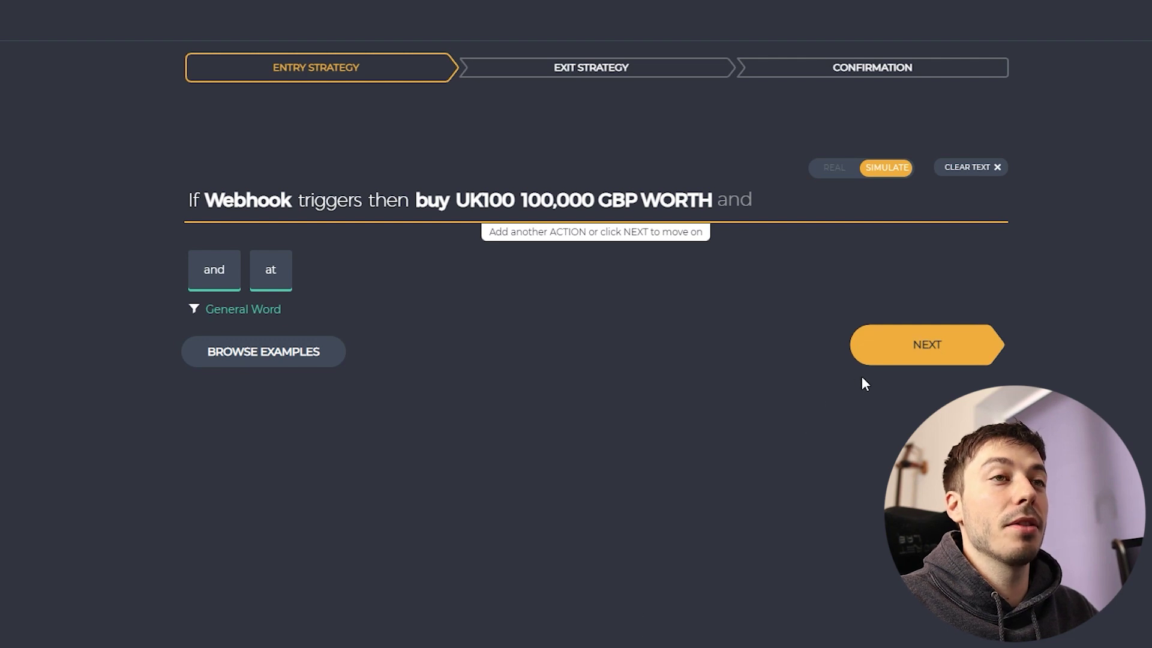
left_click(933, 350)
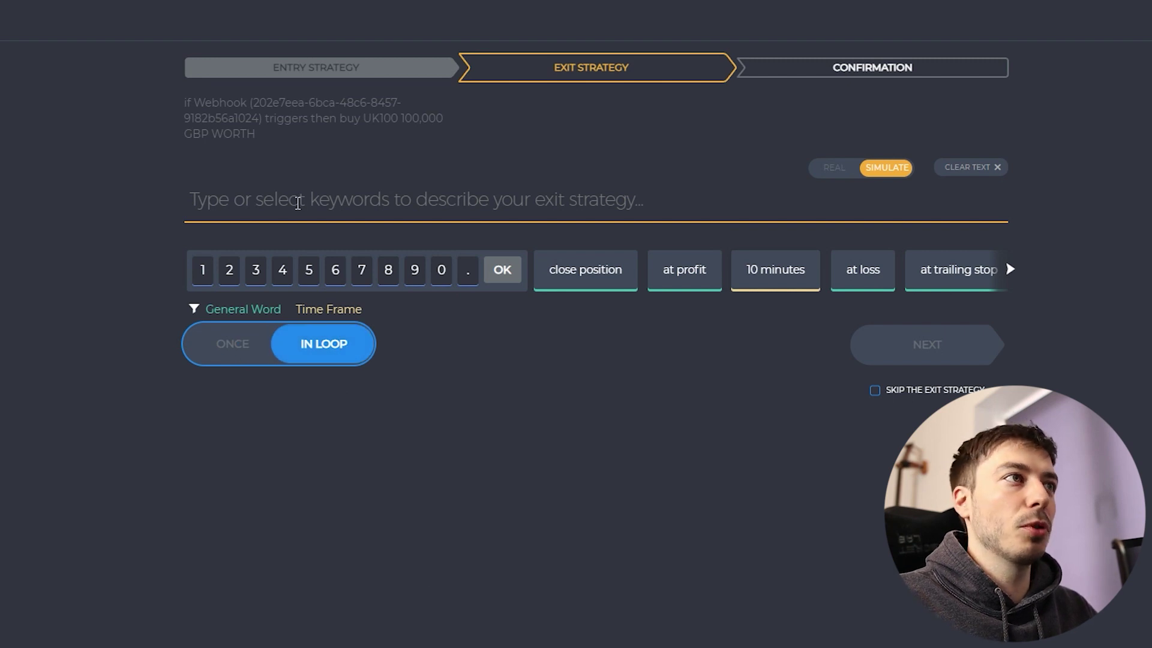
Step: Build the exit 'close position at profit of 2% or at loss of 2%'
left_click(298, 202)
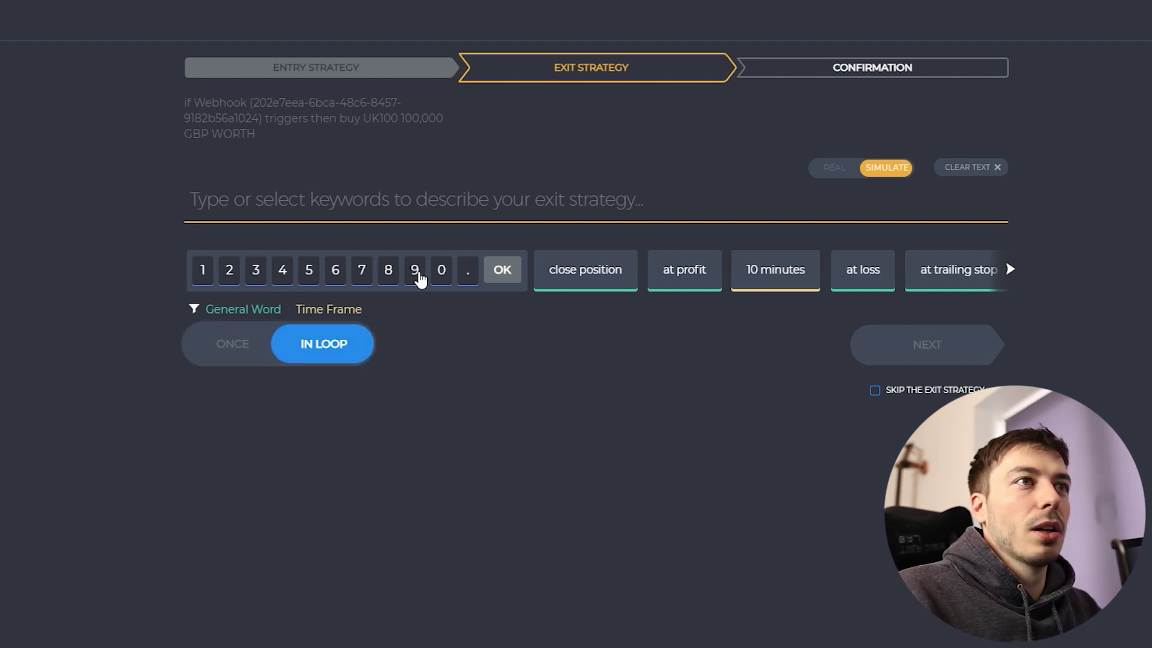
left_click(577, 272)
left_click(585, 273)
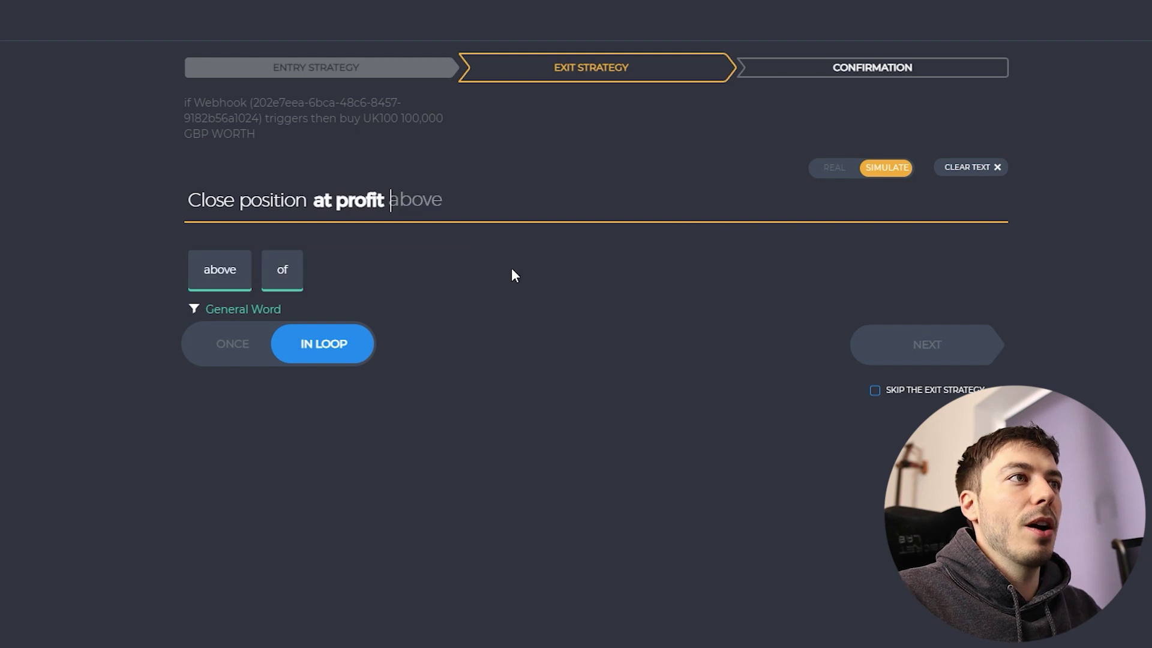
left_click(289, 275)
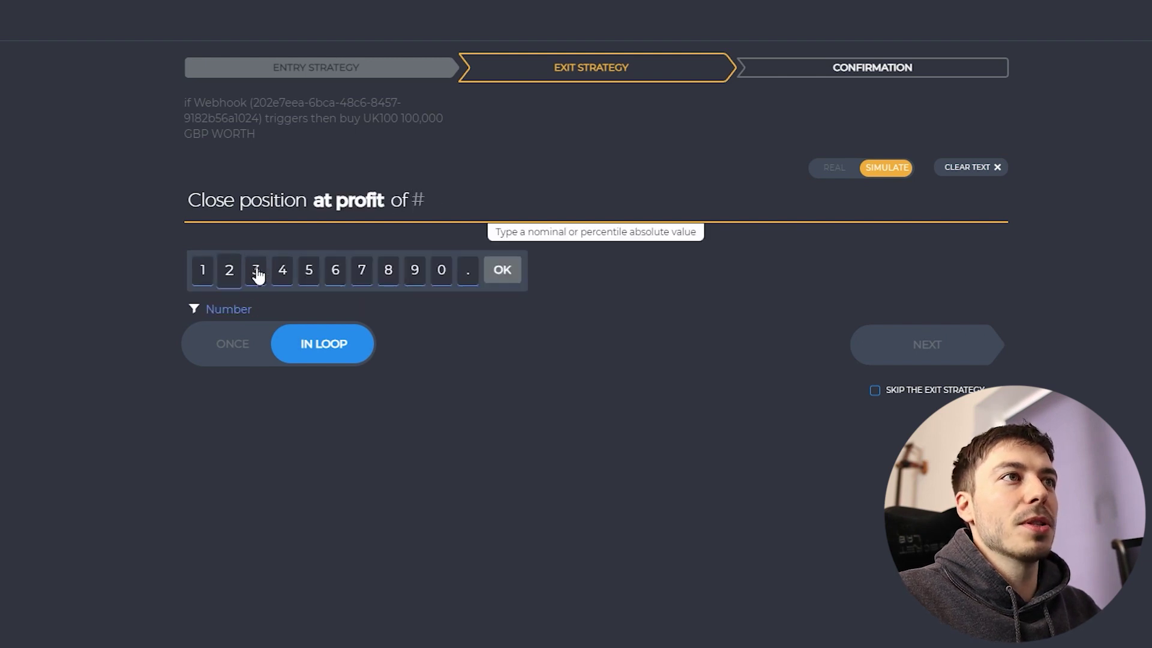
left_click(229, 271)
left_click(655, 274)
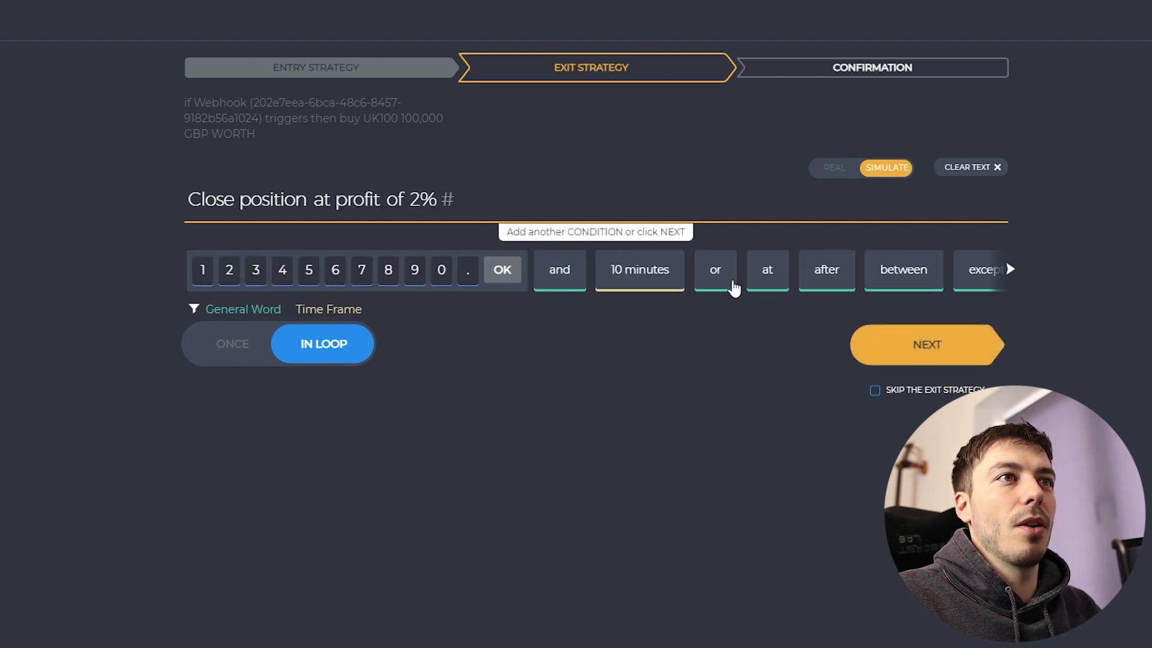
left_click(716, 271)
type("at ")
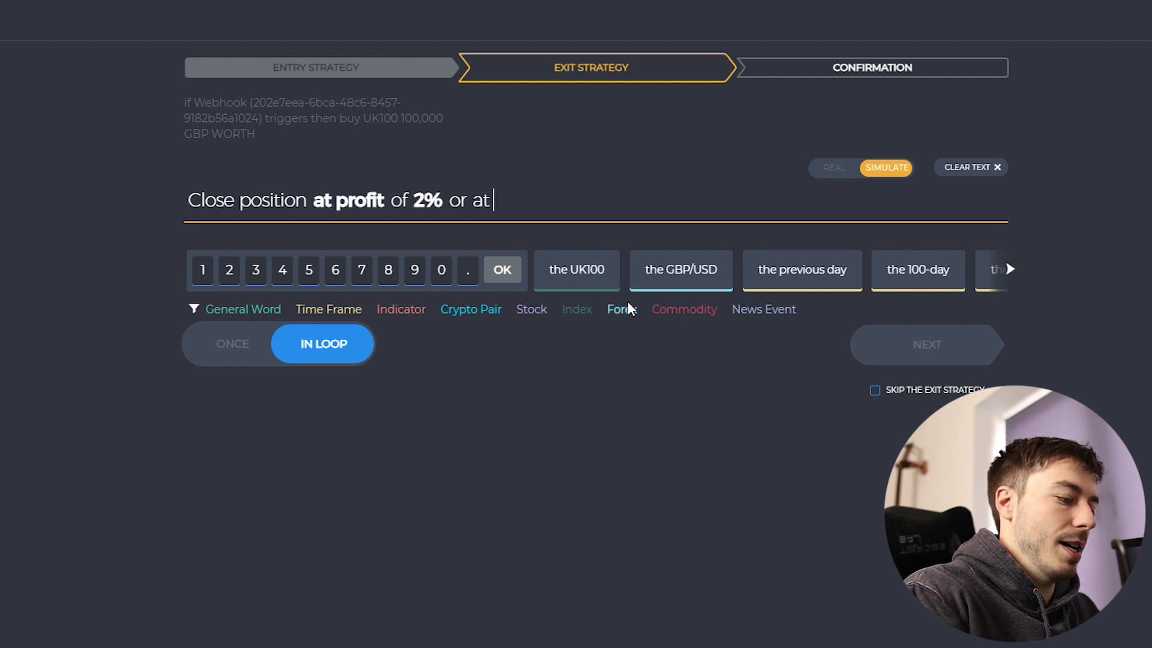
type("loss")
left_click(207, 270)
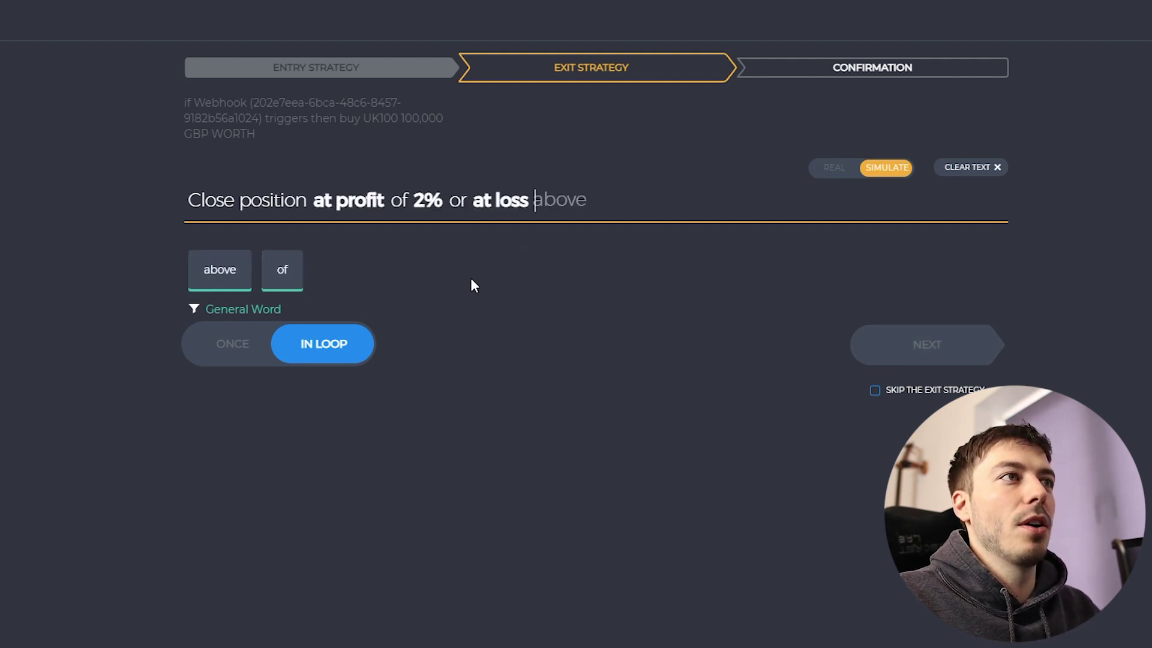
left_click(300, 273)
left_click(231, 271)
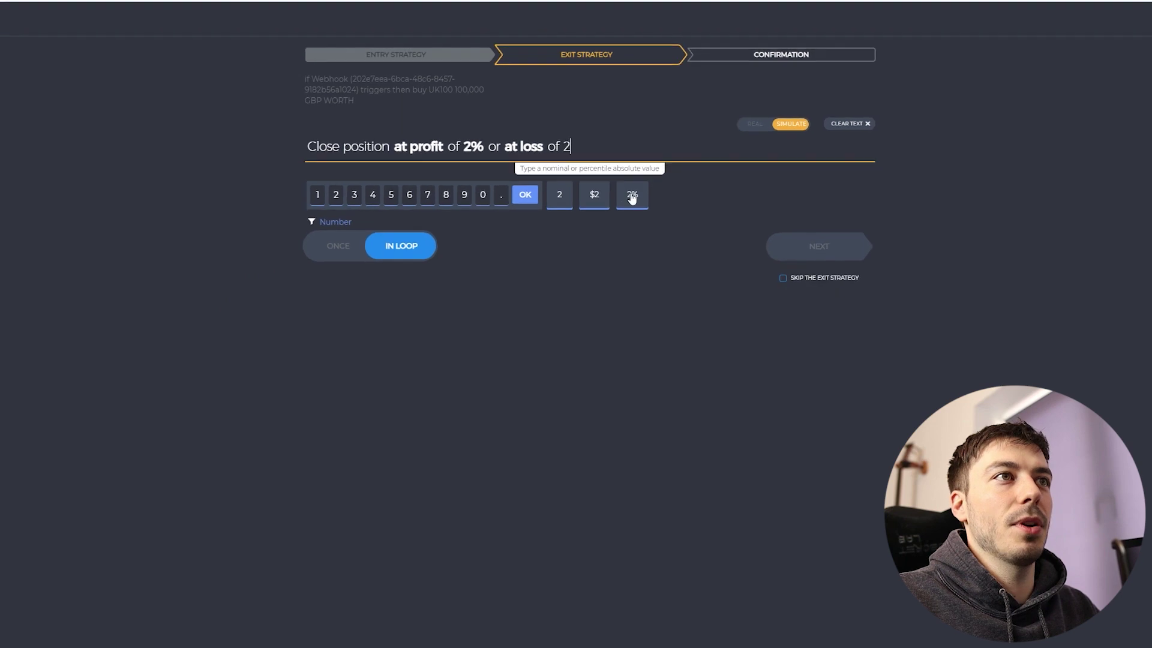
left_click(632, 196)
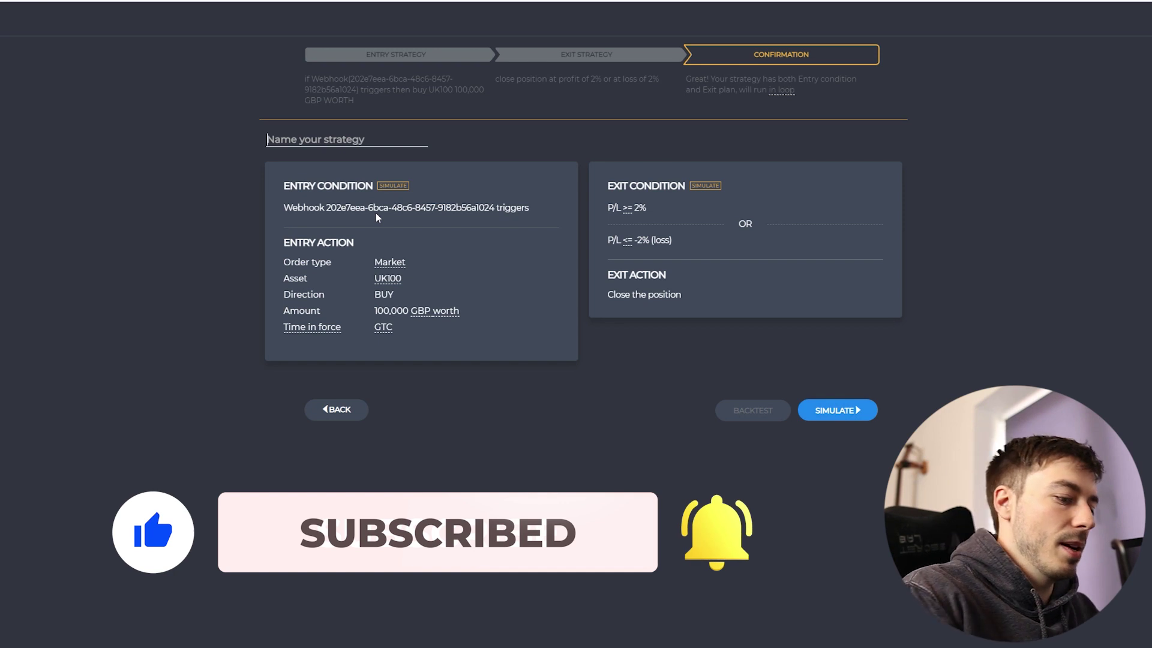
Step: Name the strategy 'UK100 SIM' and start it running in simulation
type("UK10")
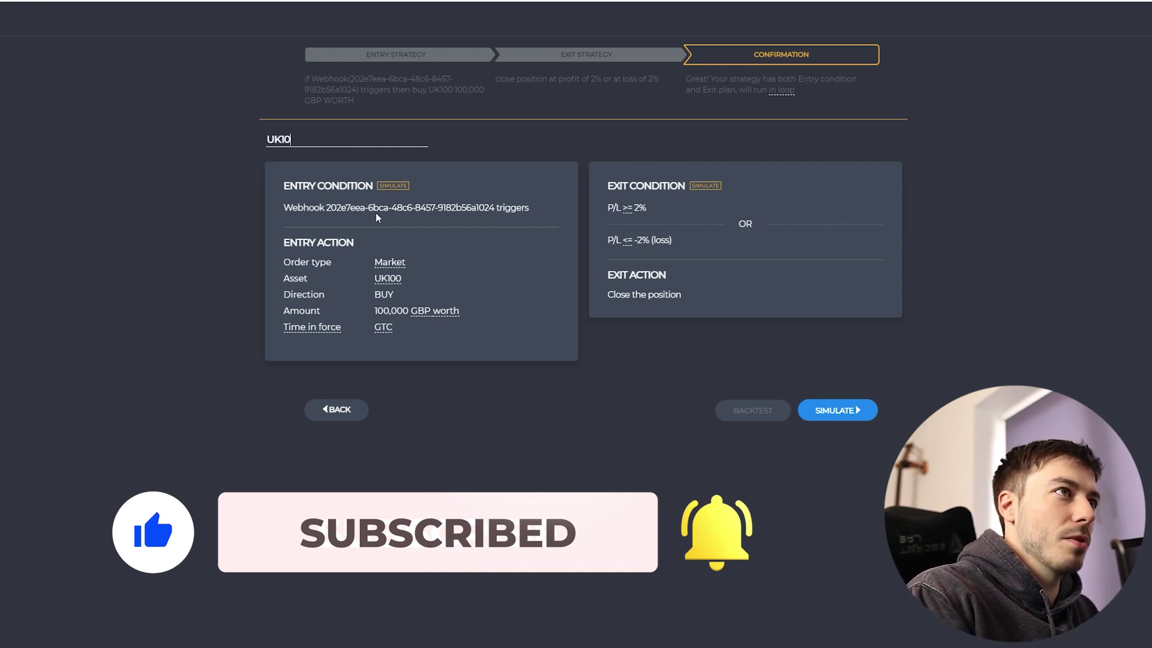
type("0 SIM")
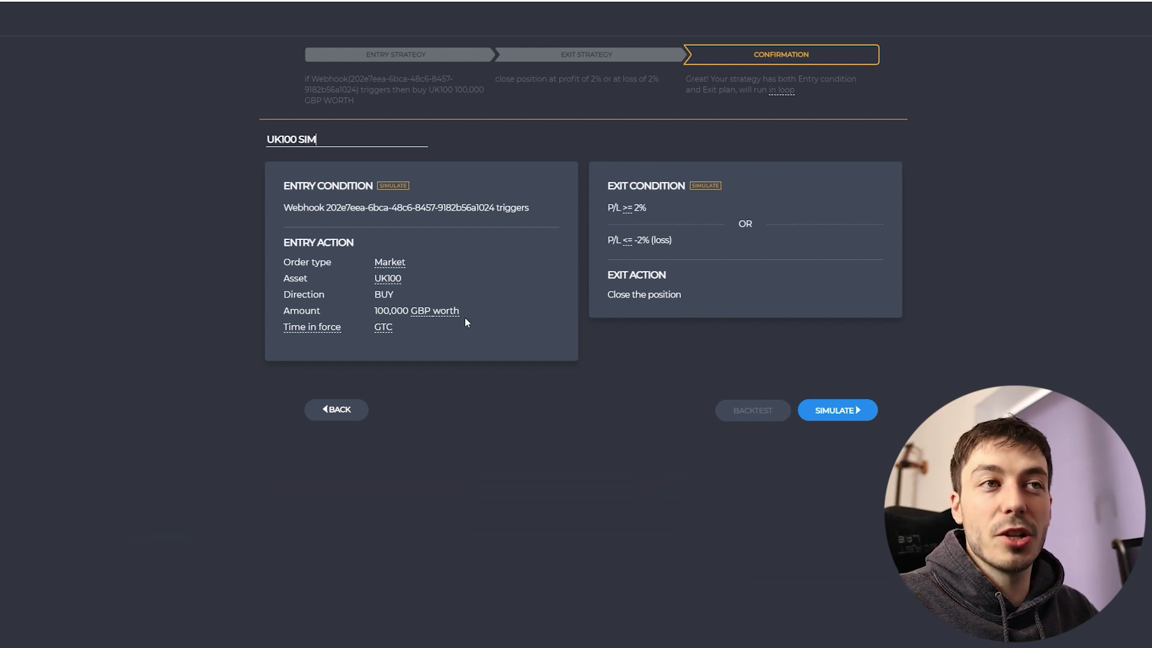
left_click(817, 419)
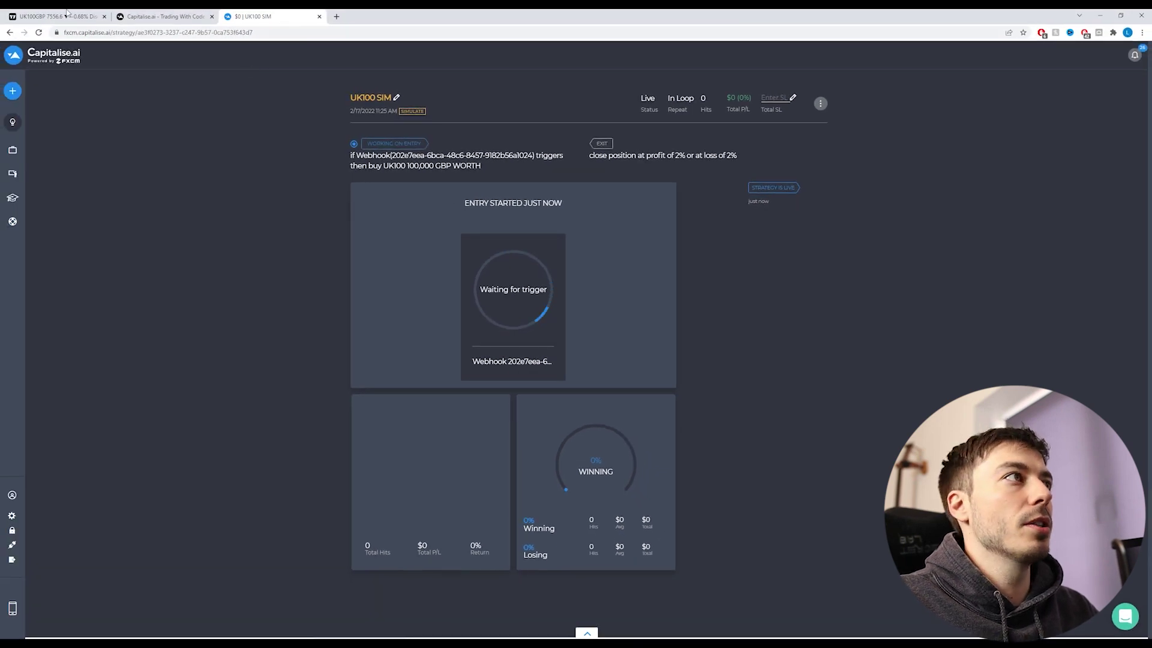
Step: Check the UK100GBP TradingView chart, then return to the UK100 SIM strategy page
left_click(67, 14)
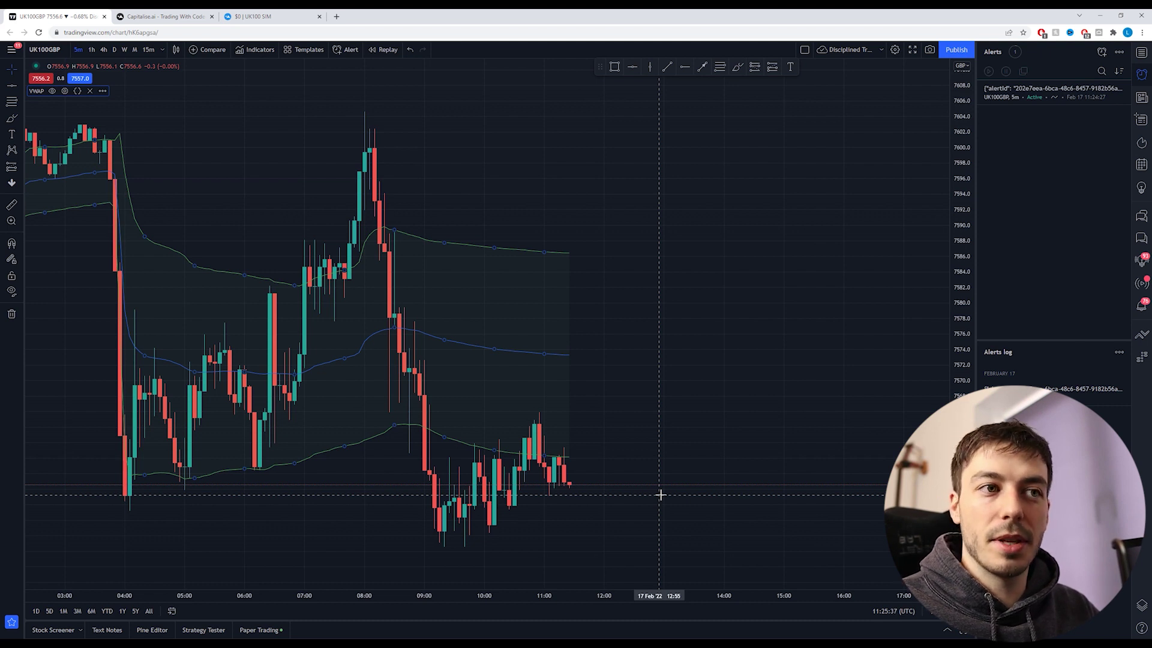
left_click(264, 17)
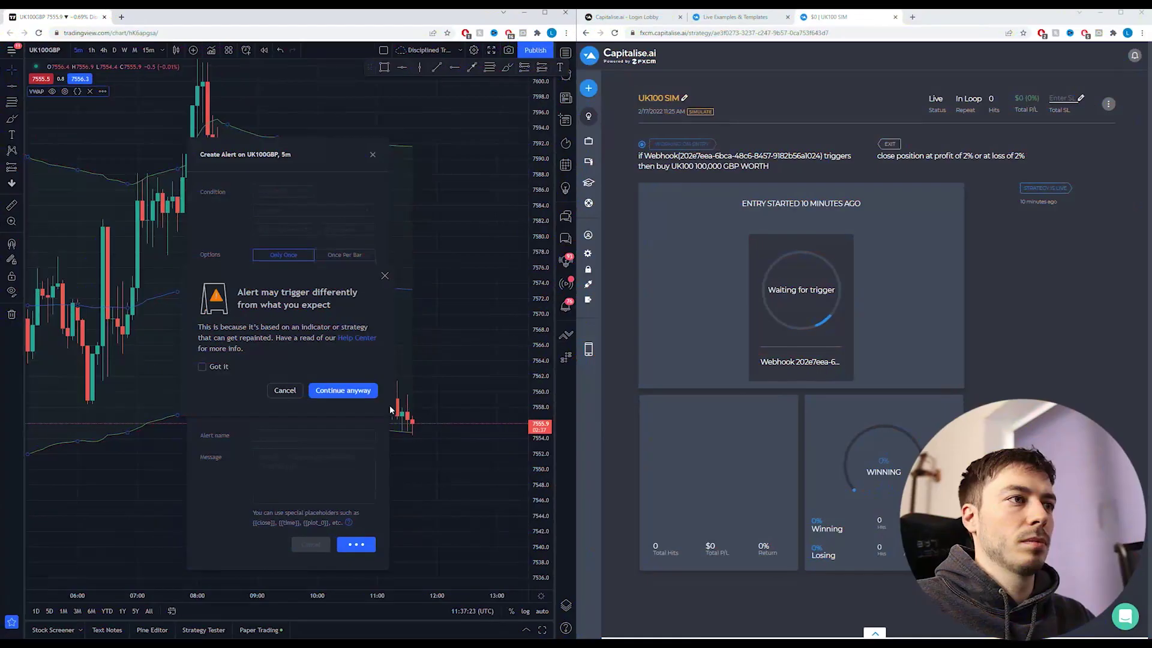
Step: Accept the alert warning with Continue anyway so the alert dialog closes, leaving the Capitalise.ai homepage showing
left_click(345, 392)
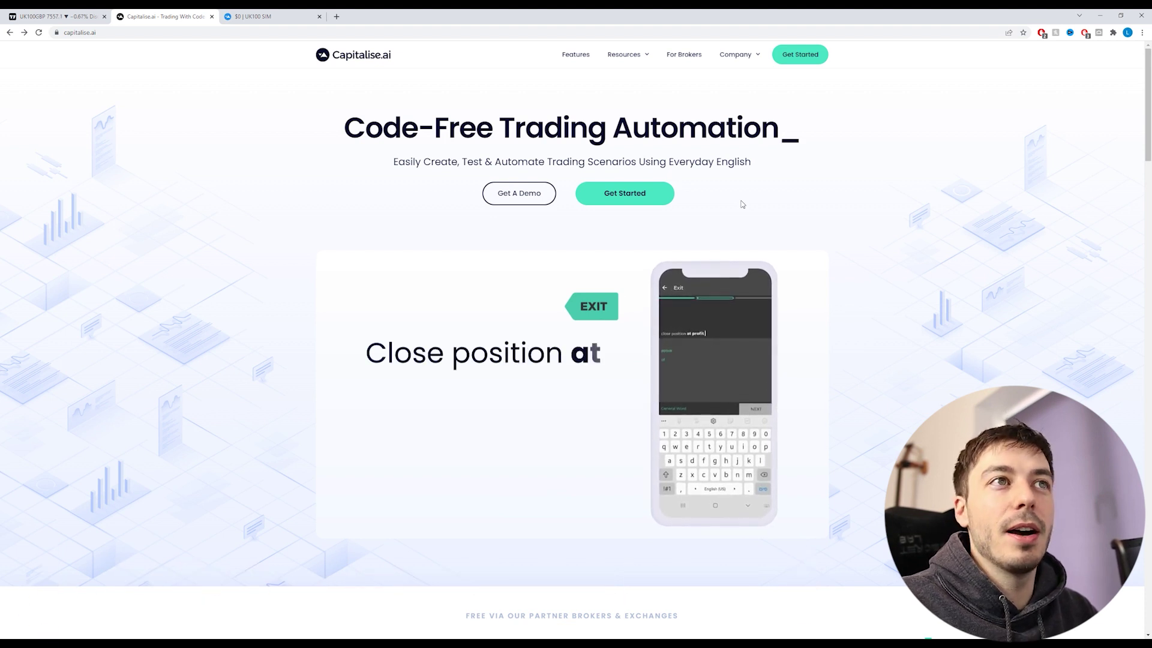
Step: Open Get Started and browse the lobby of brokers like FXCM, Binance, FTX, InteractiveBrokers and Eightcap
left_click(635, 195)
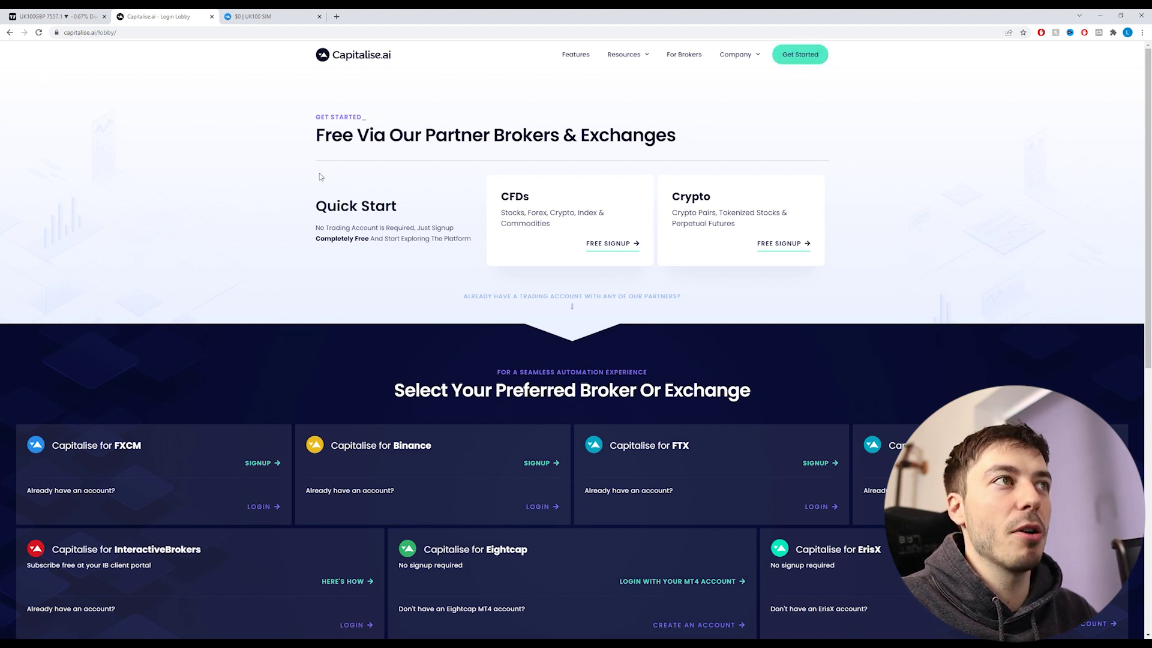
scroll(268, 192, "down", 4)
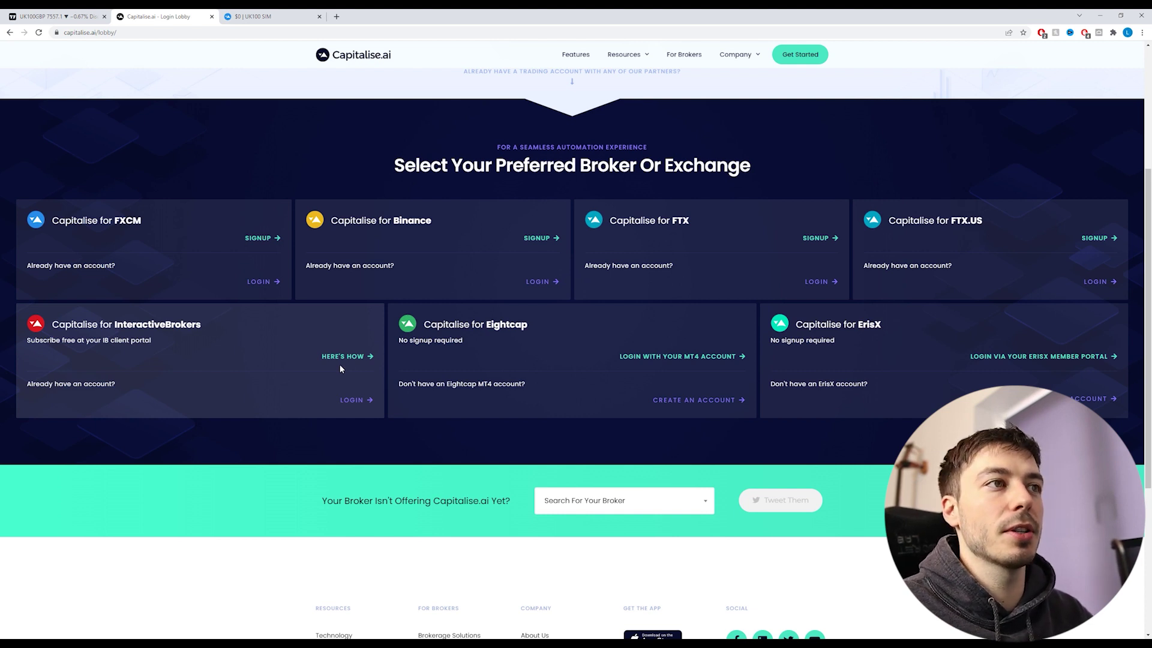
scroll(542, 396, "up", 1)
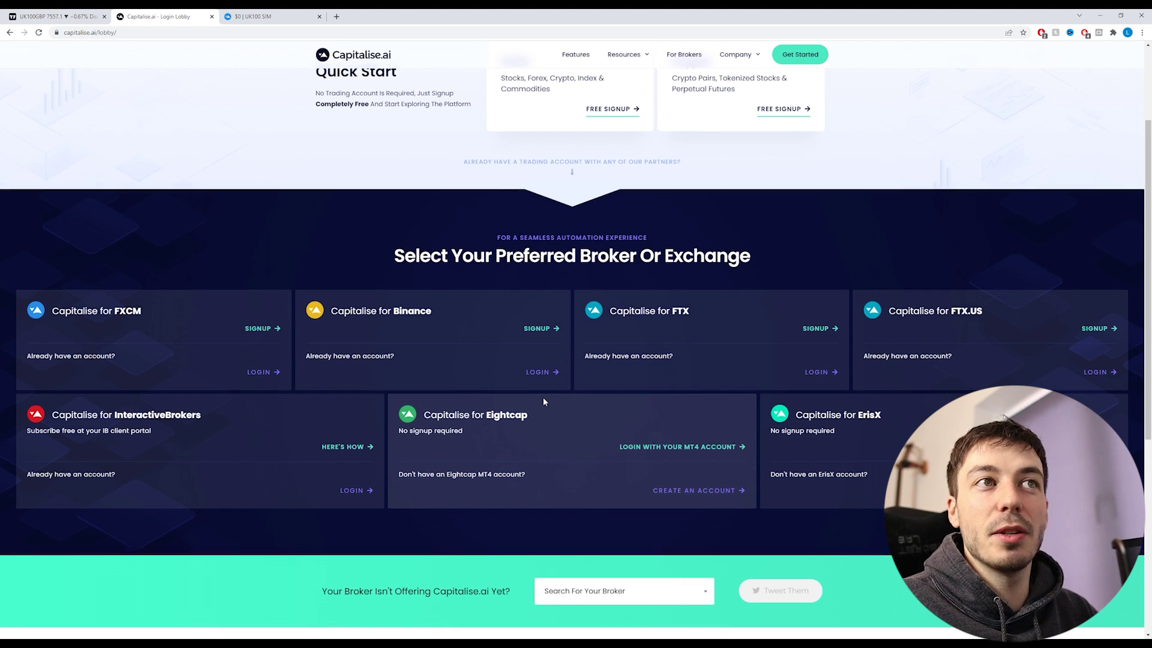
scroll(543, 397, "up", 2)
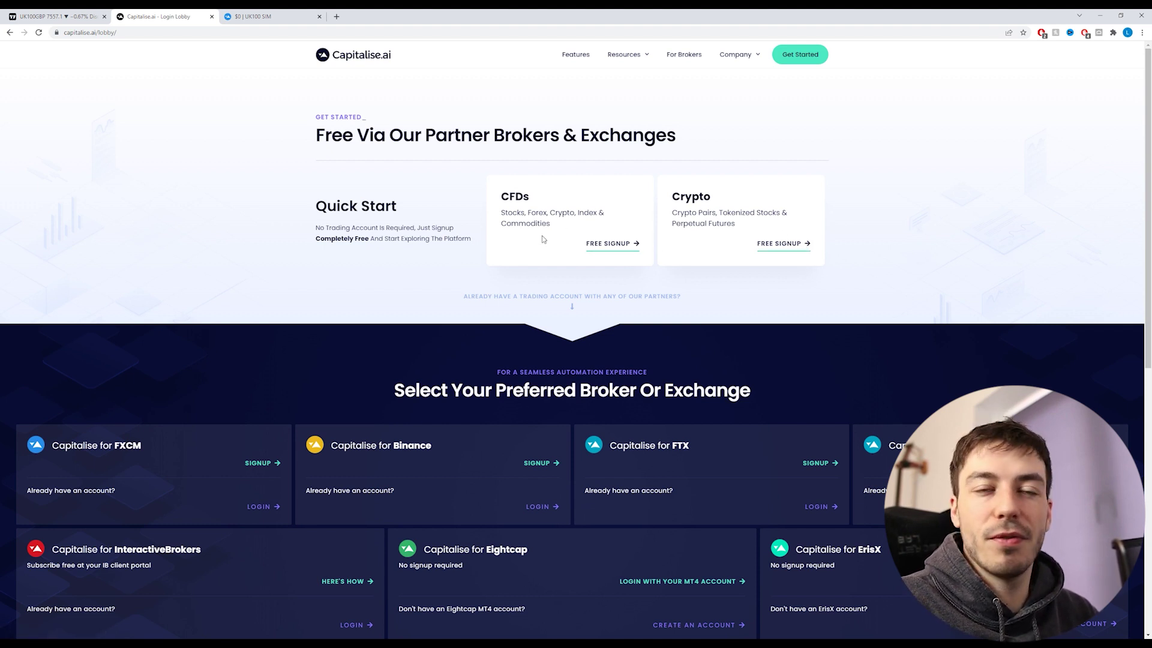
Step: Start the free CFD signup, then switch to the FXCM-powered Sign In page and sign in
left_click(612, 248)
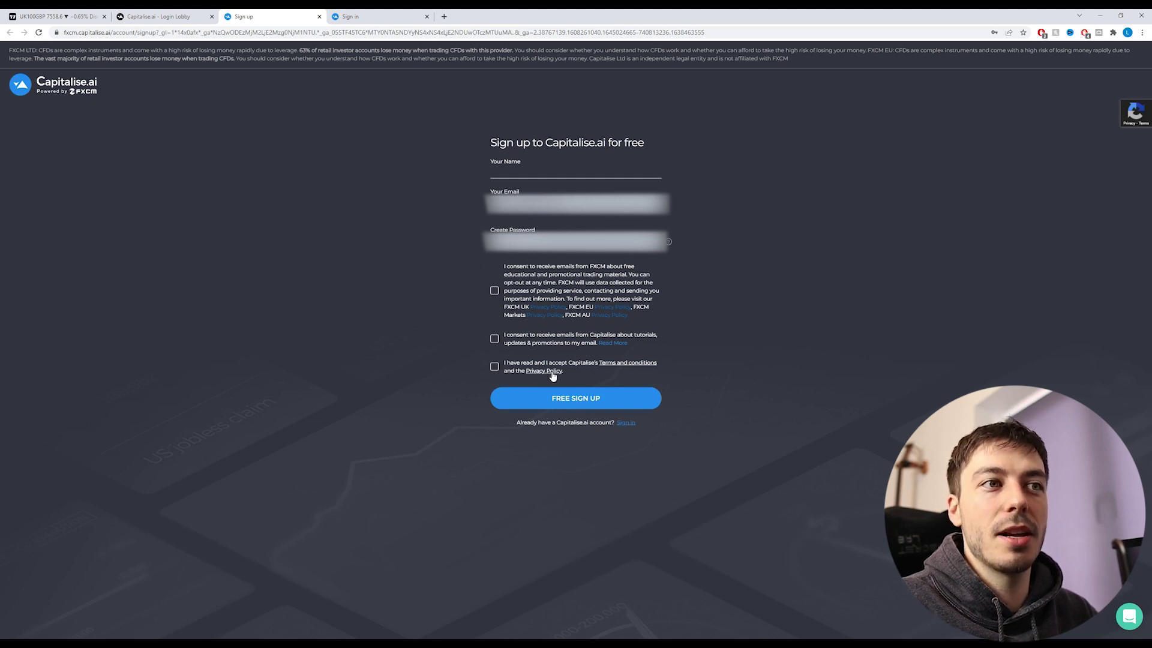
left_click(624, 423)
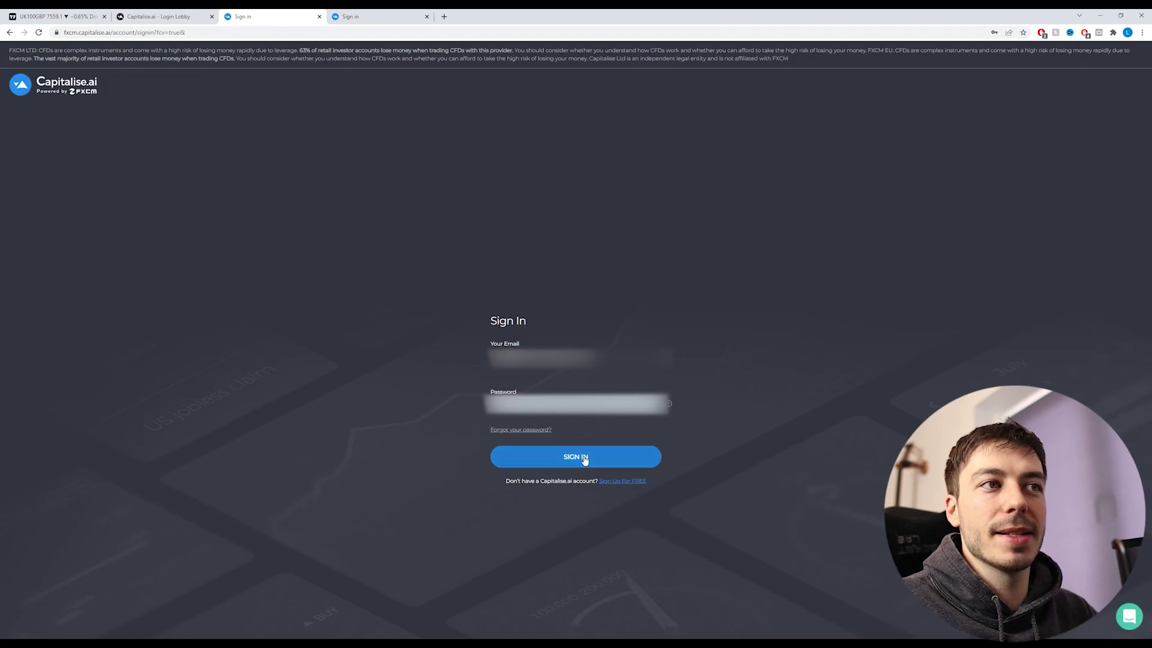
left_click(586, 460)
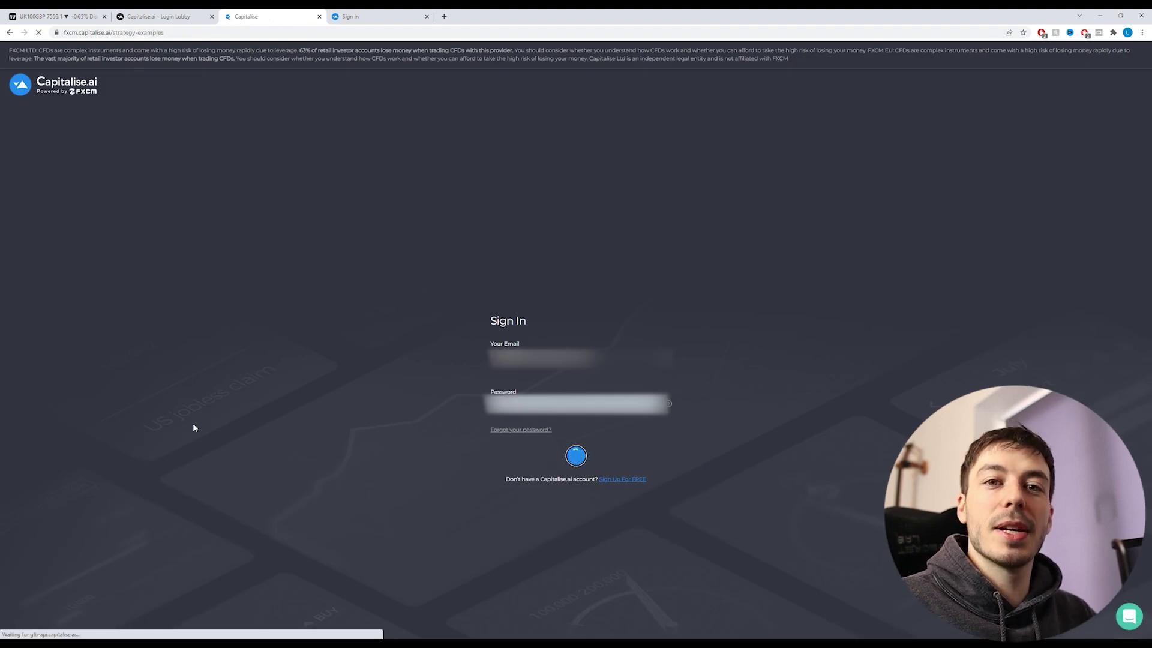